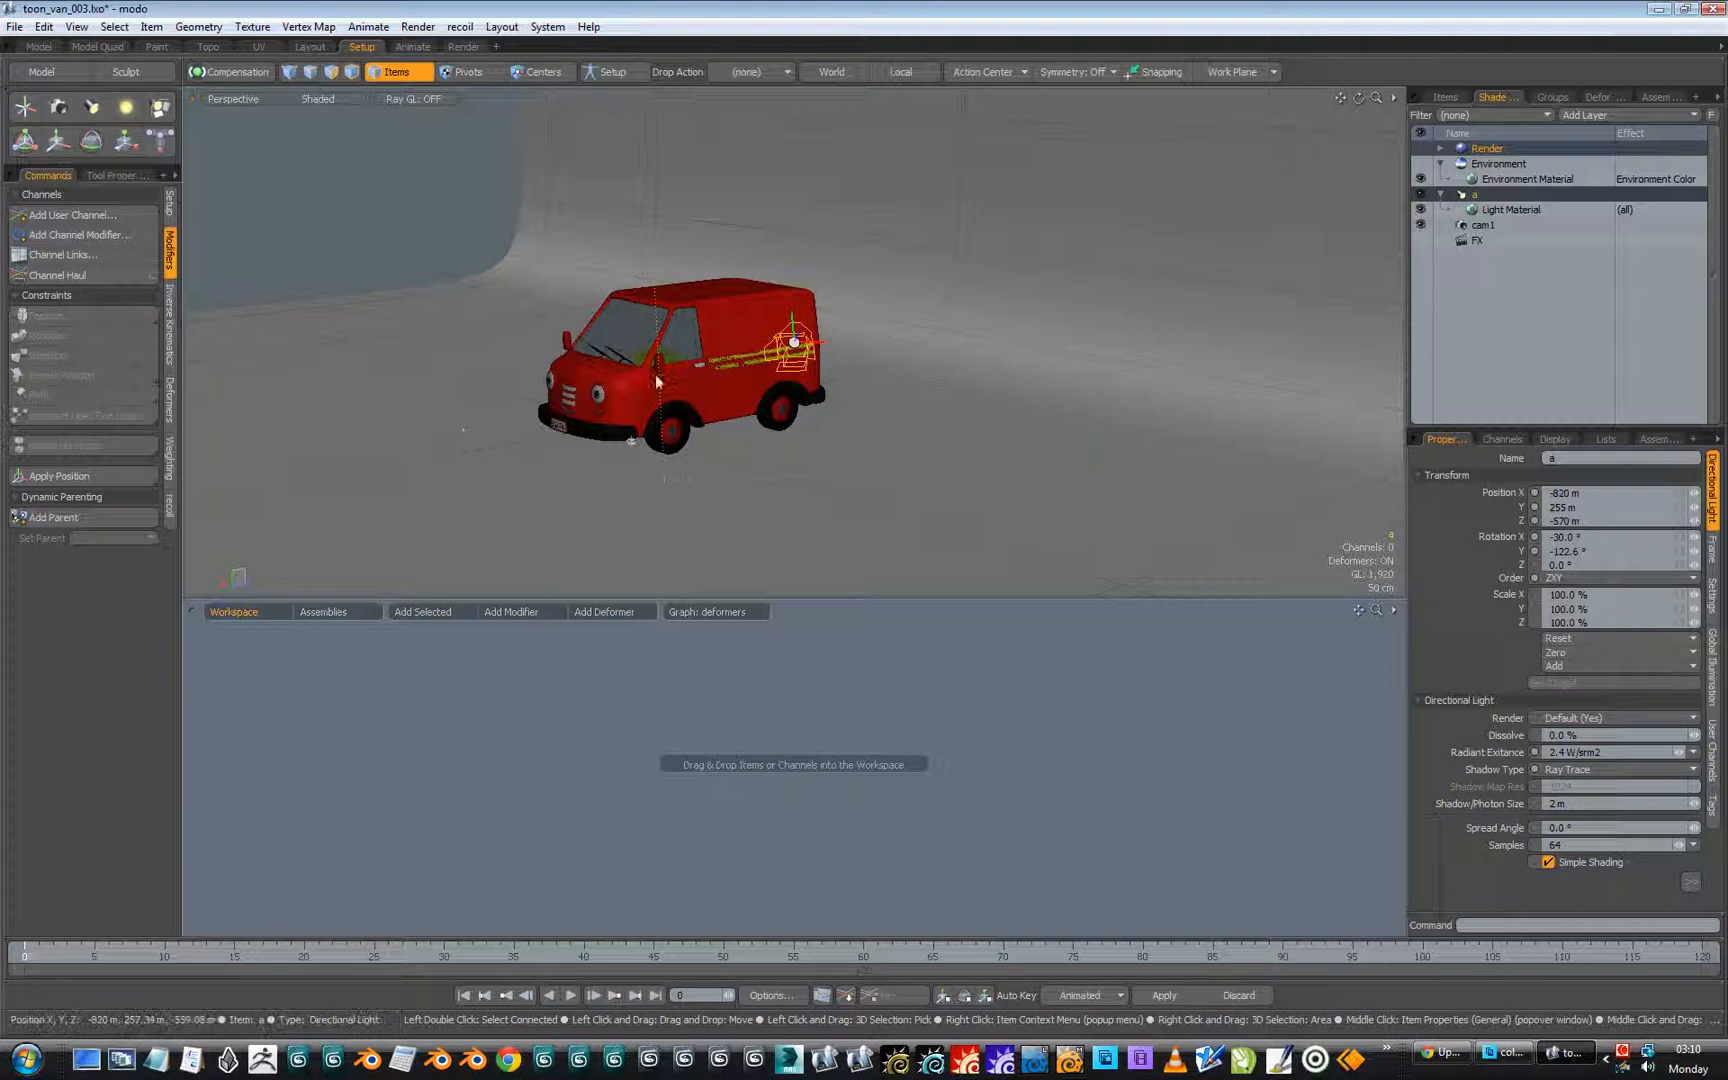
pyautogui.moveTo(1360, 97); pyautogui.dragTo(1360, 97)
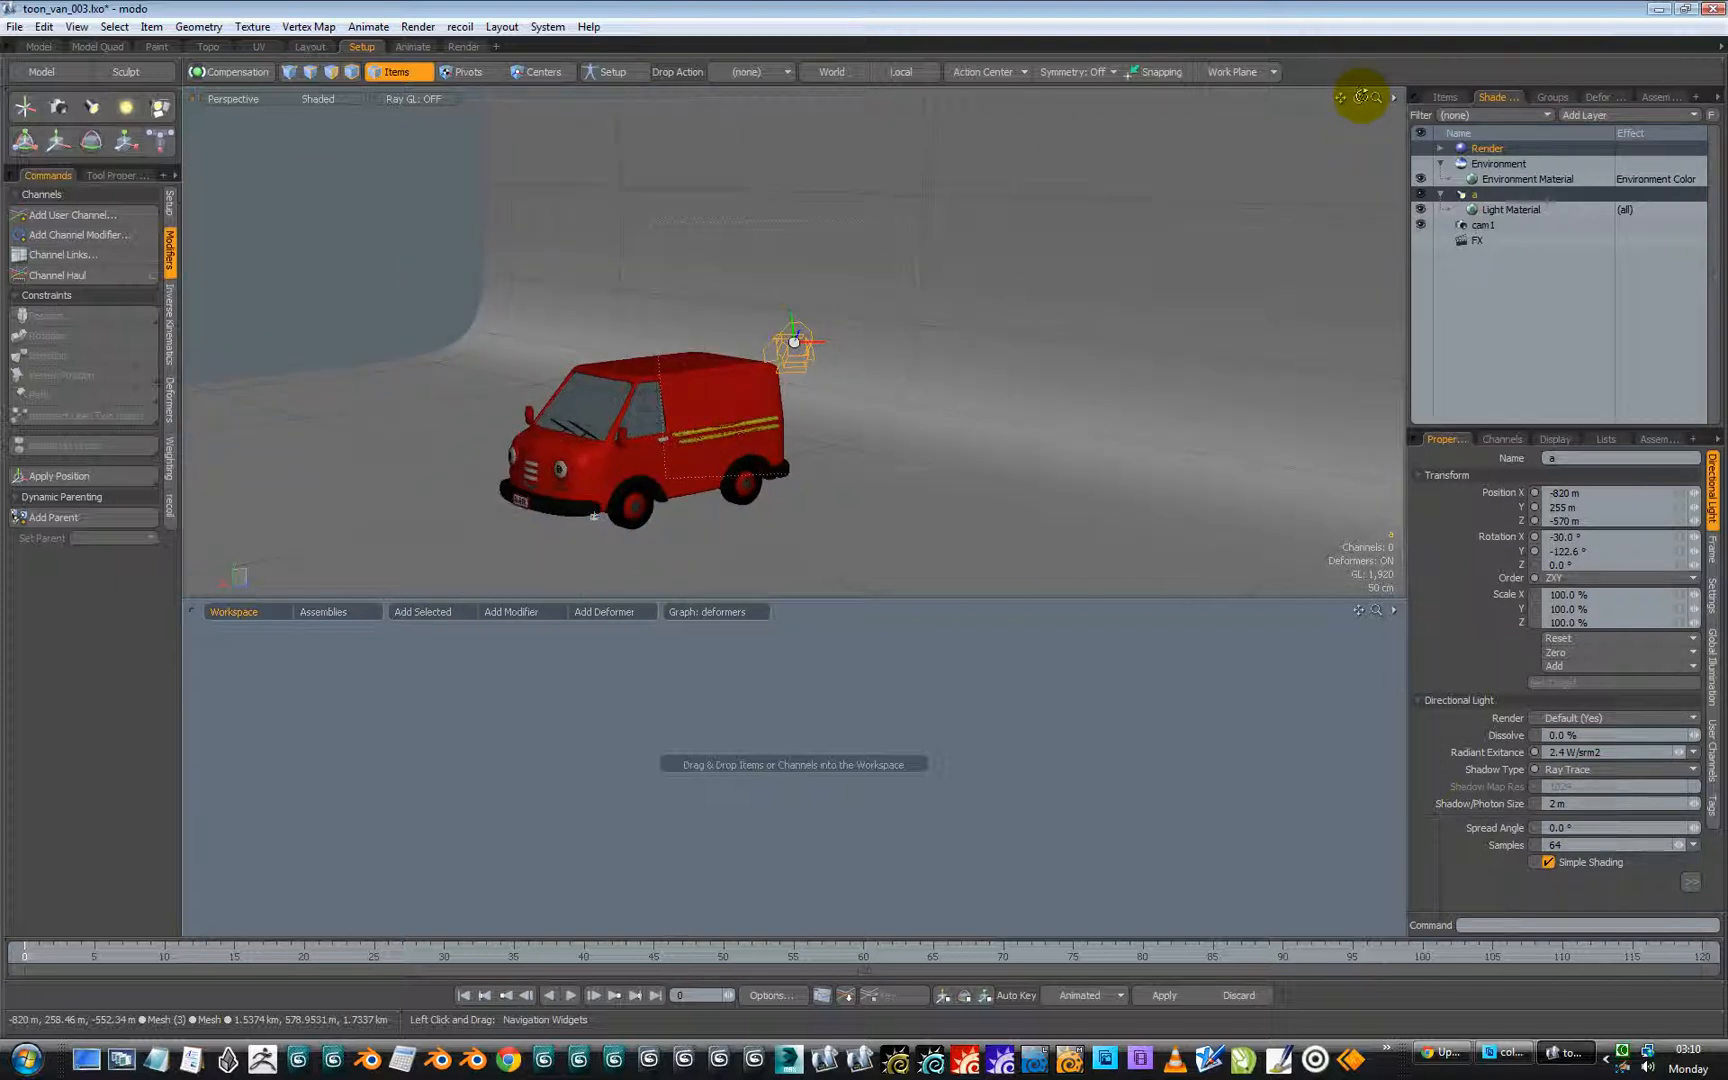
pyautogui.rightClick(789, 355)
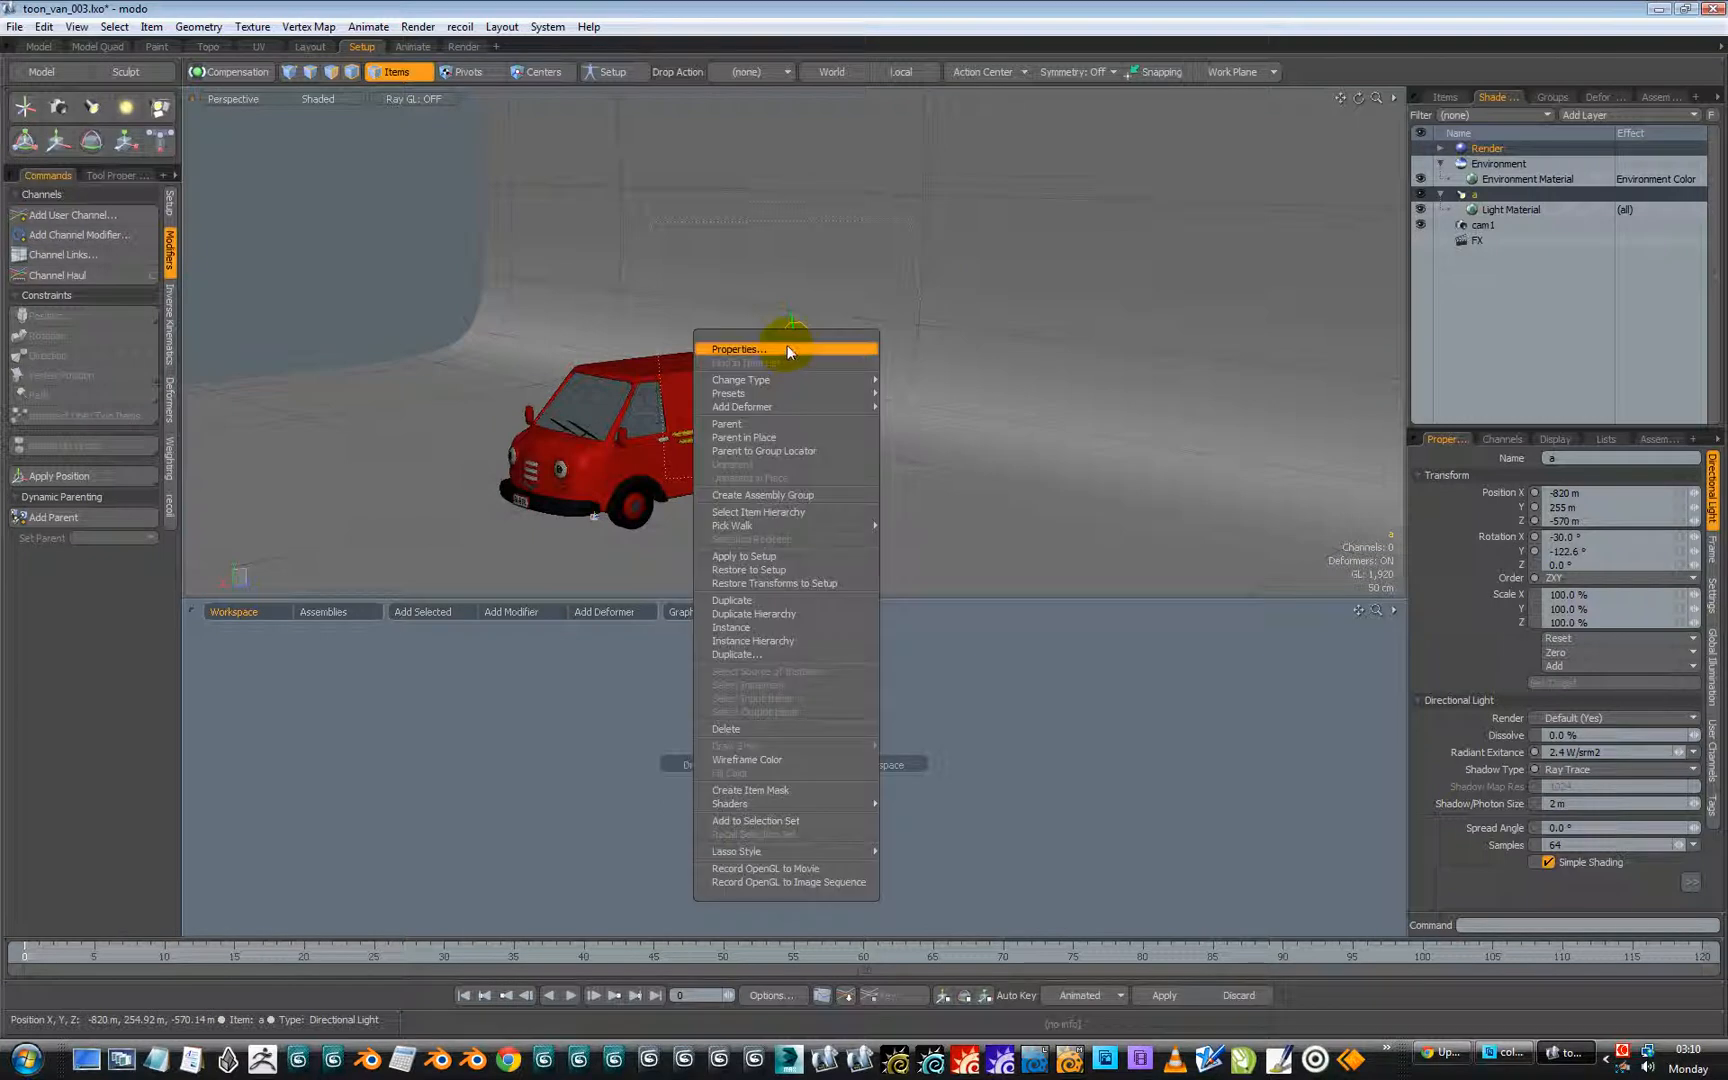
pyautogui.click(787, 348)
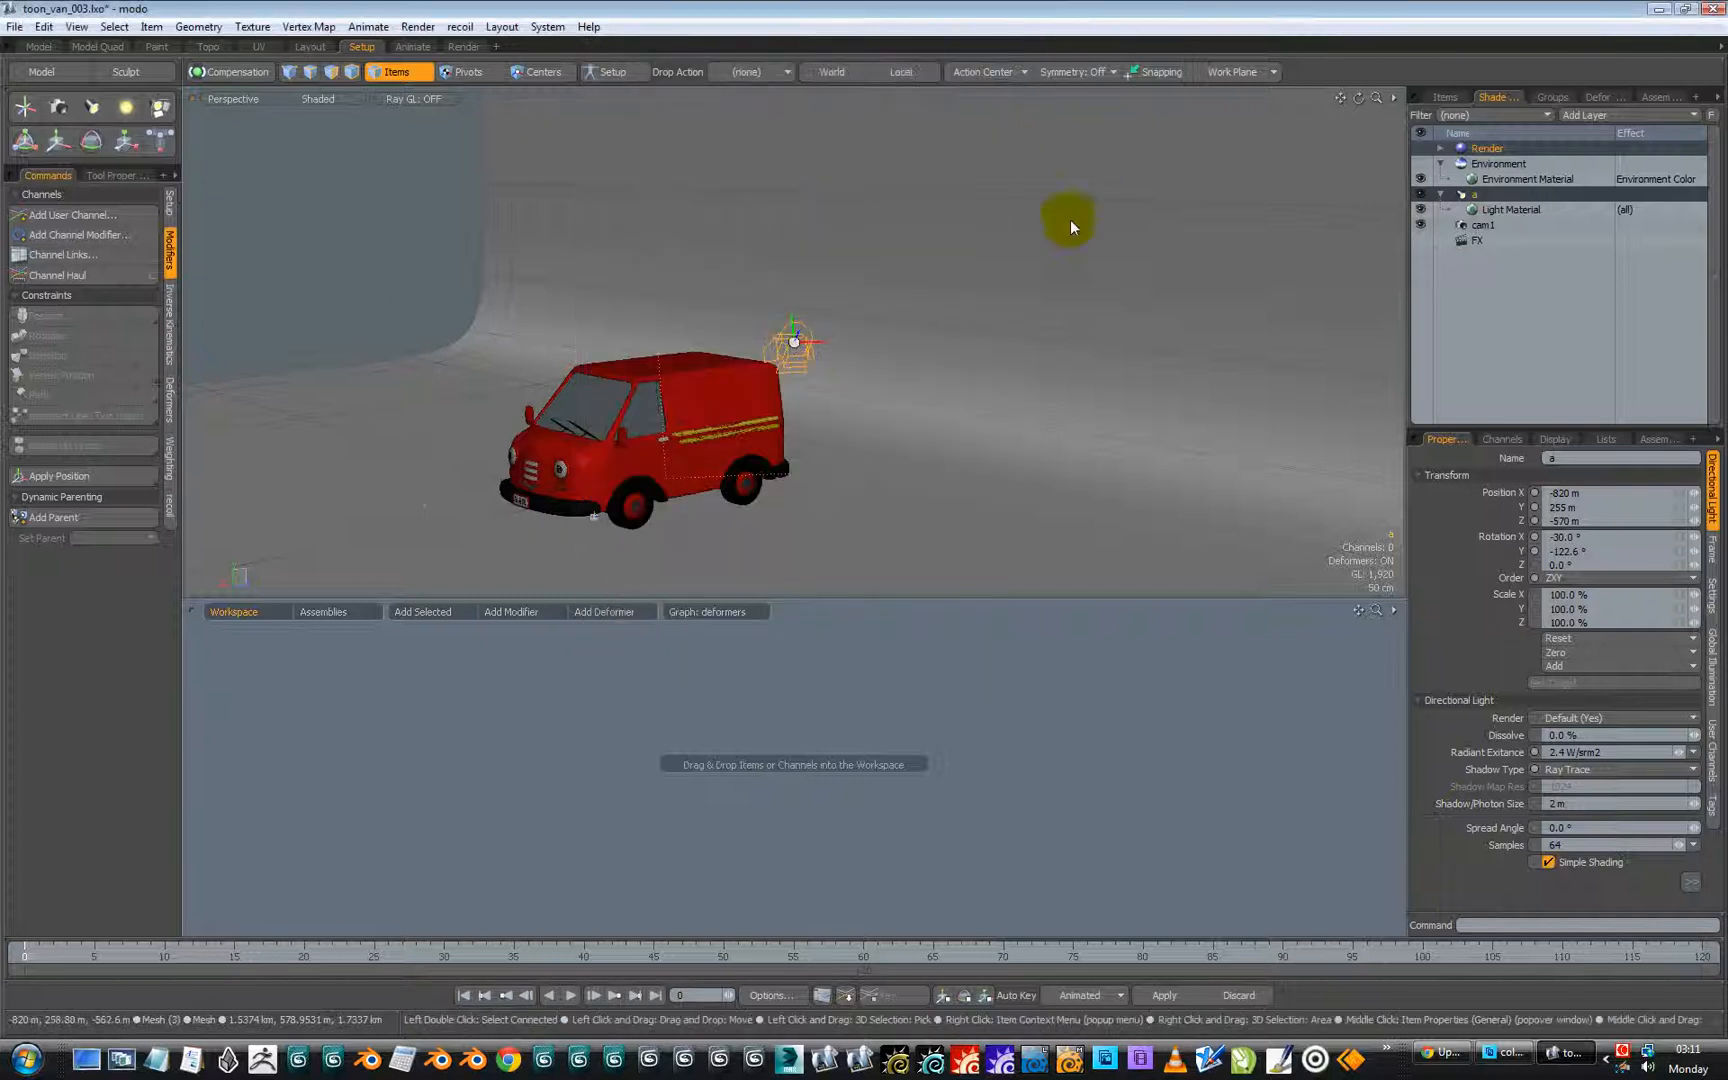
pyautogui.rightClick(792, 358)
pyautogui.moveTo(801, 389)
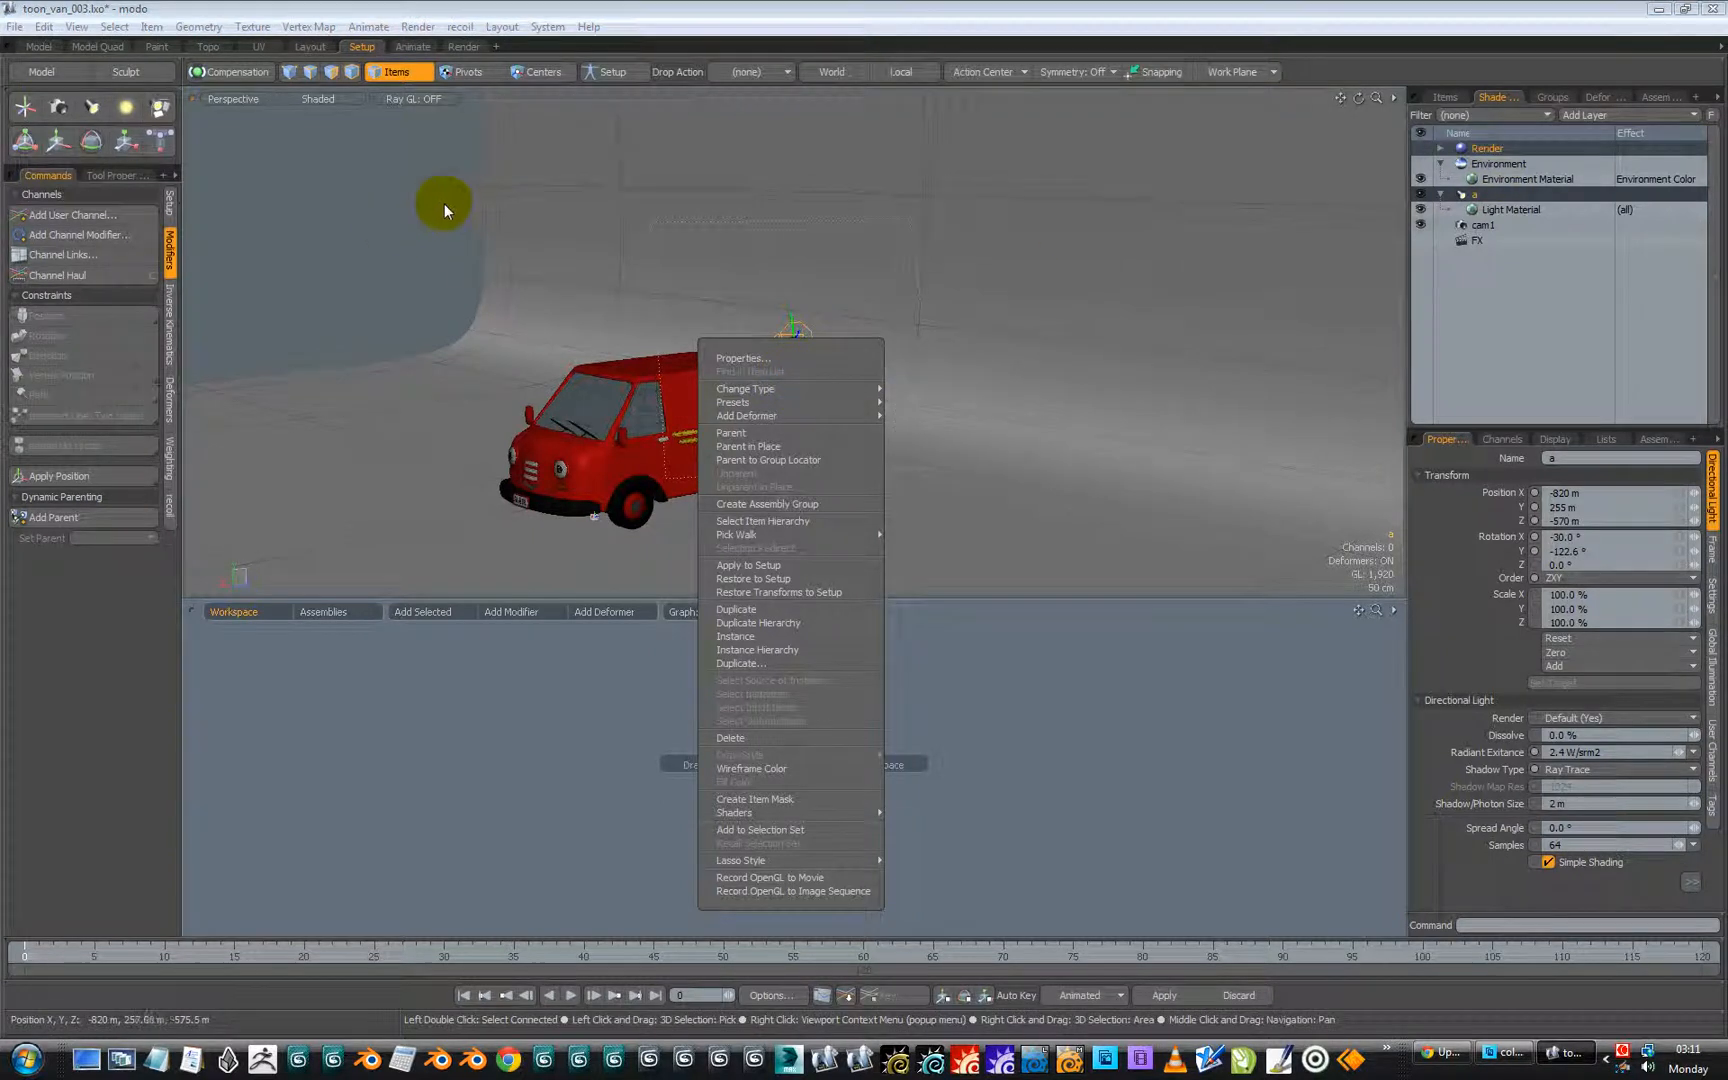
pyautogui.click(396, 226)
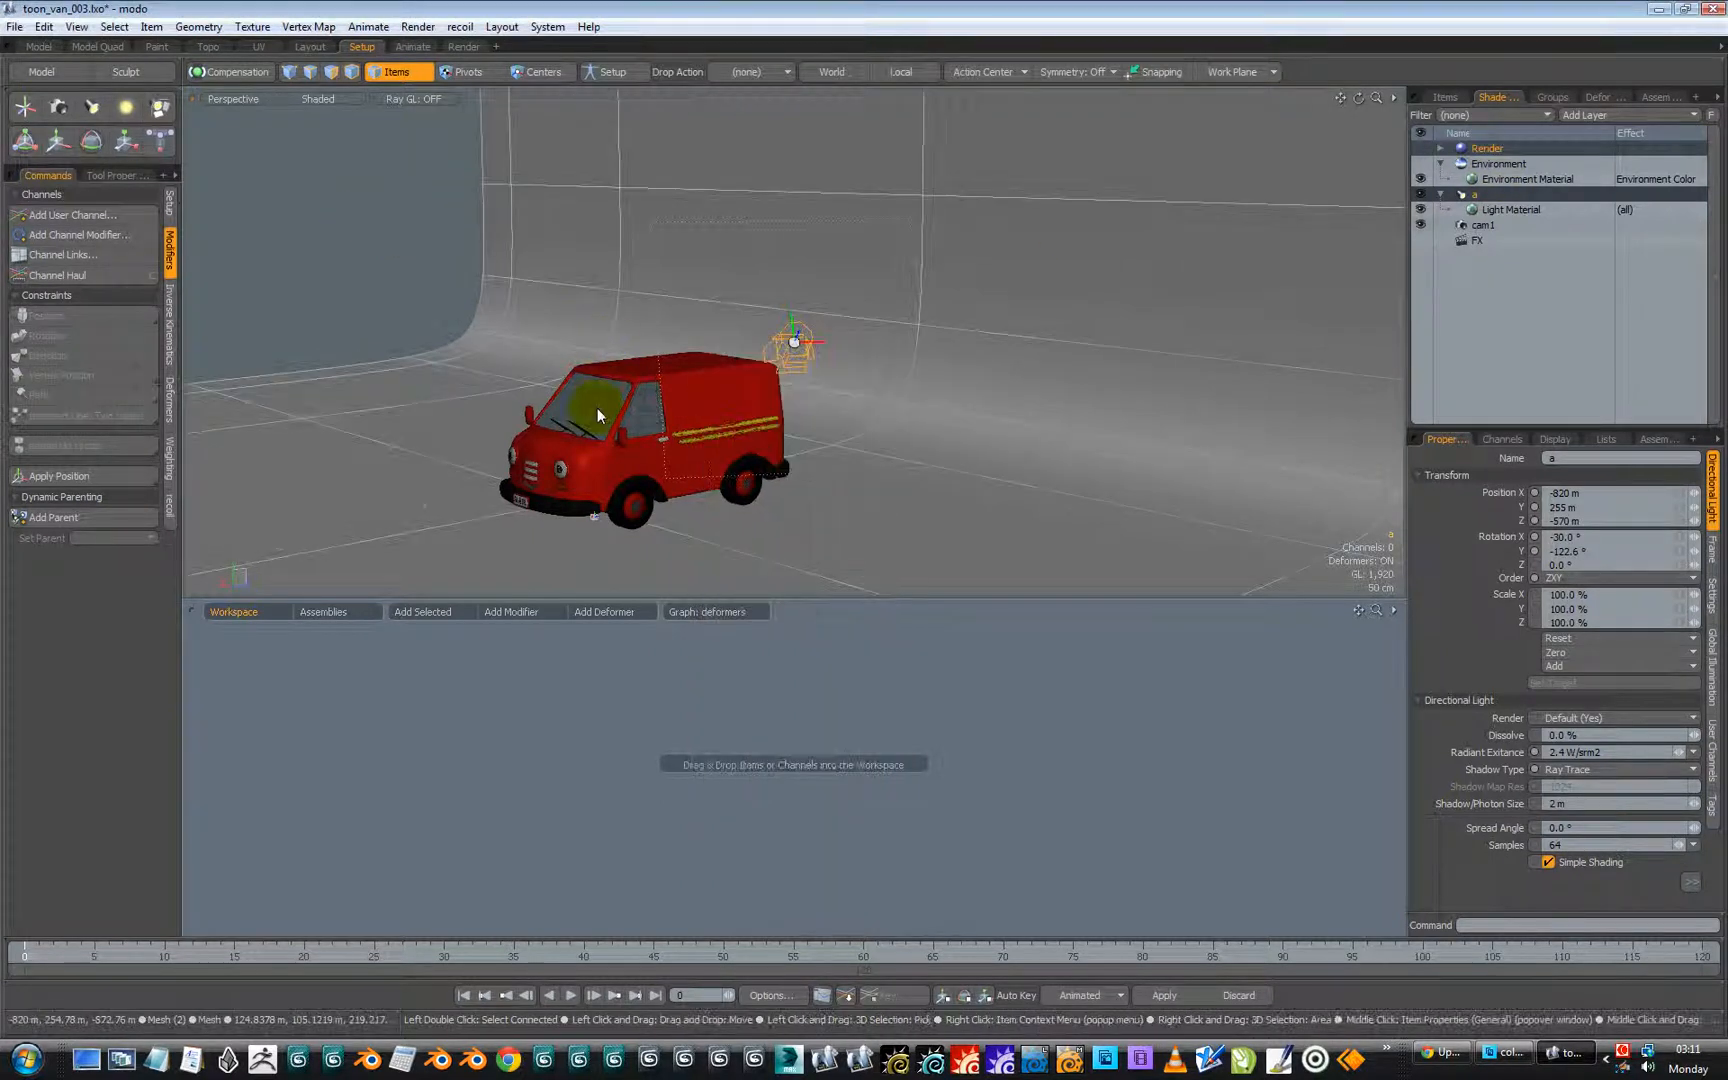
# Step: Switch to the Render layout and open the Low Gloss plastic presets inside the Materials preset library
pyautogui.click(464, 47)
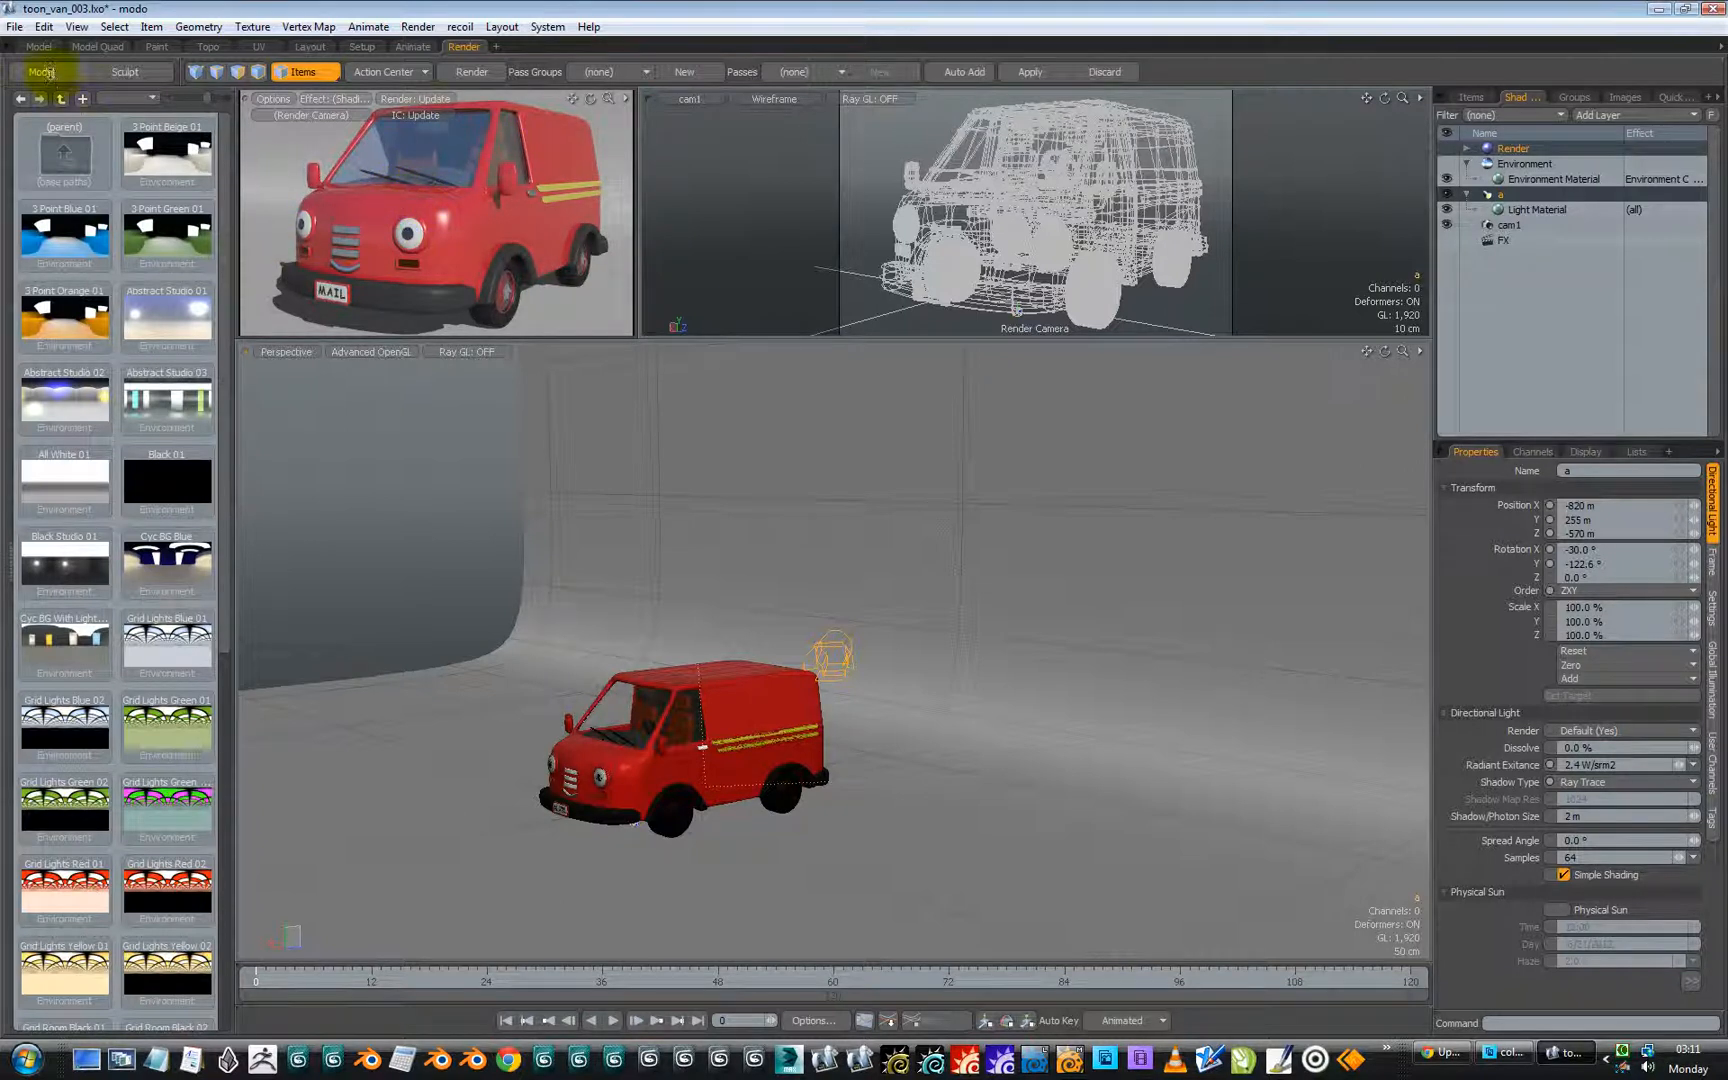
pyautogui.doubleClick(76, 157)
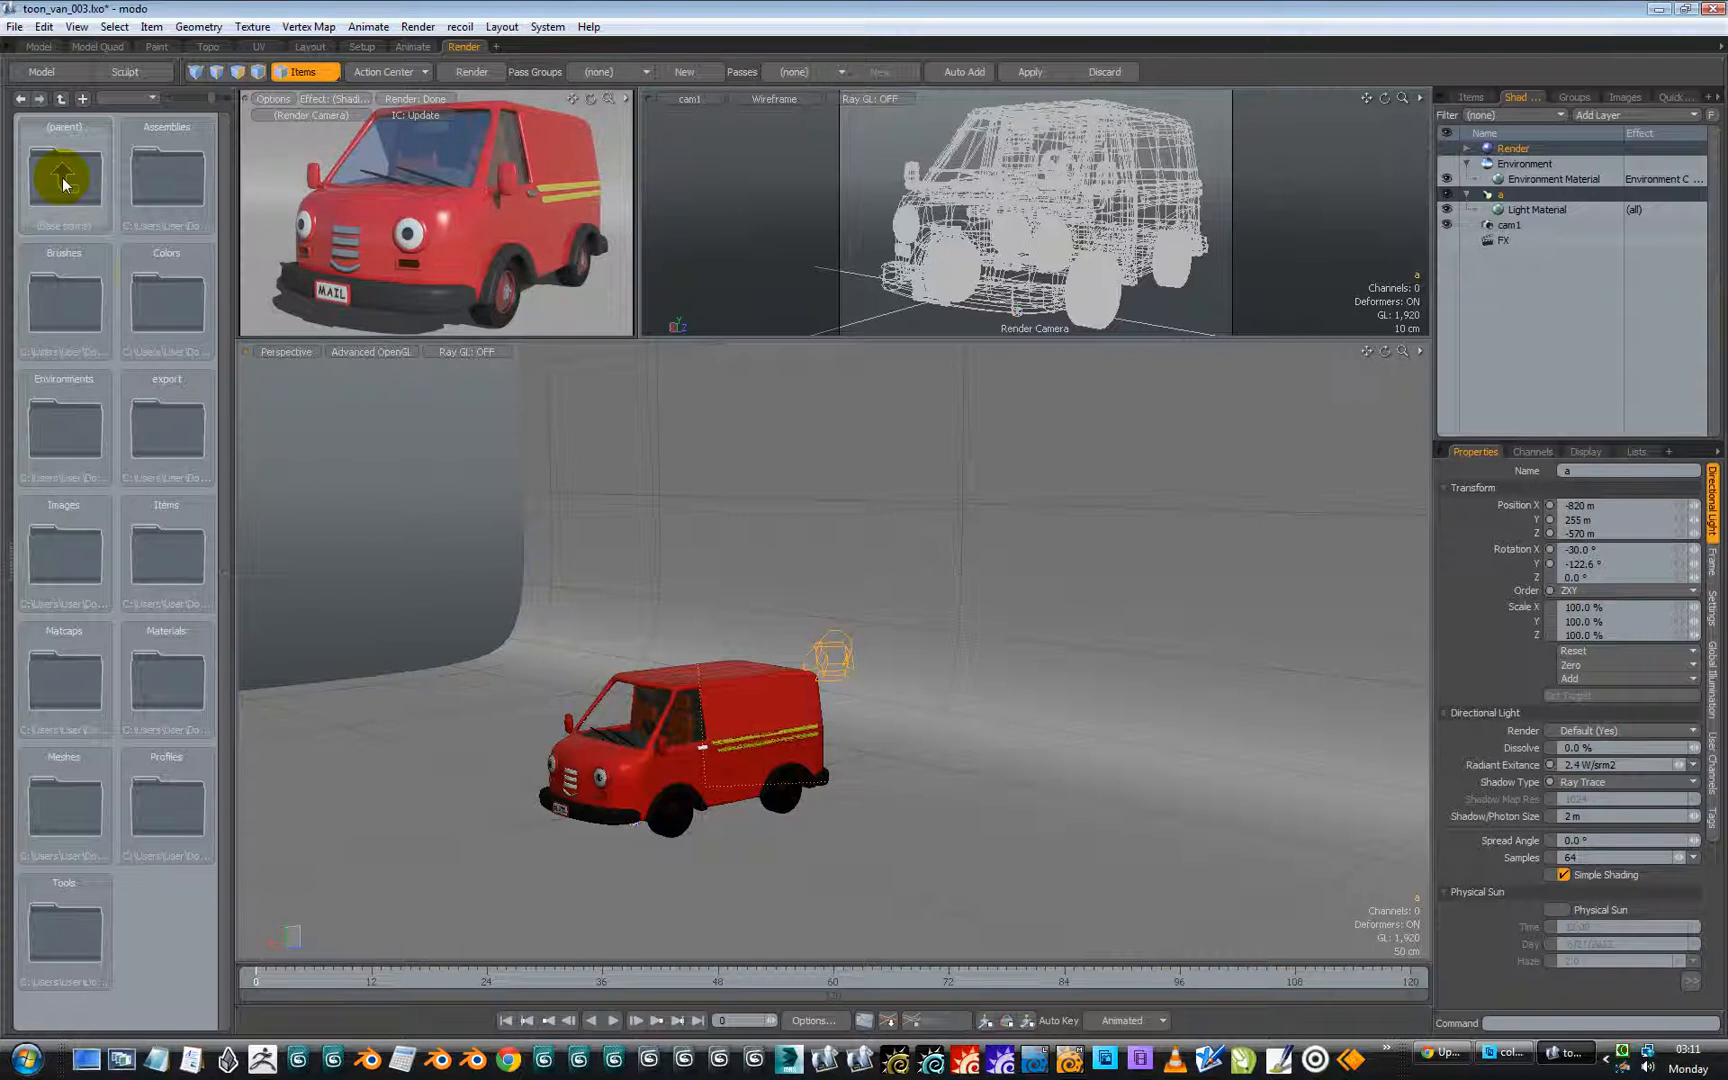
pyautogui.doubleClick(167, 683)
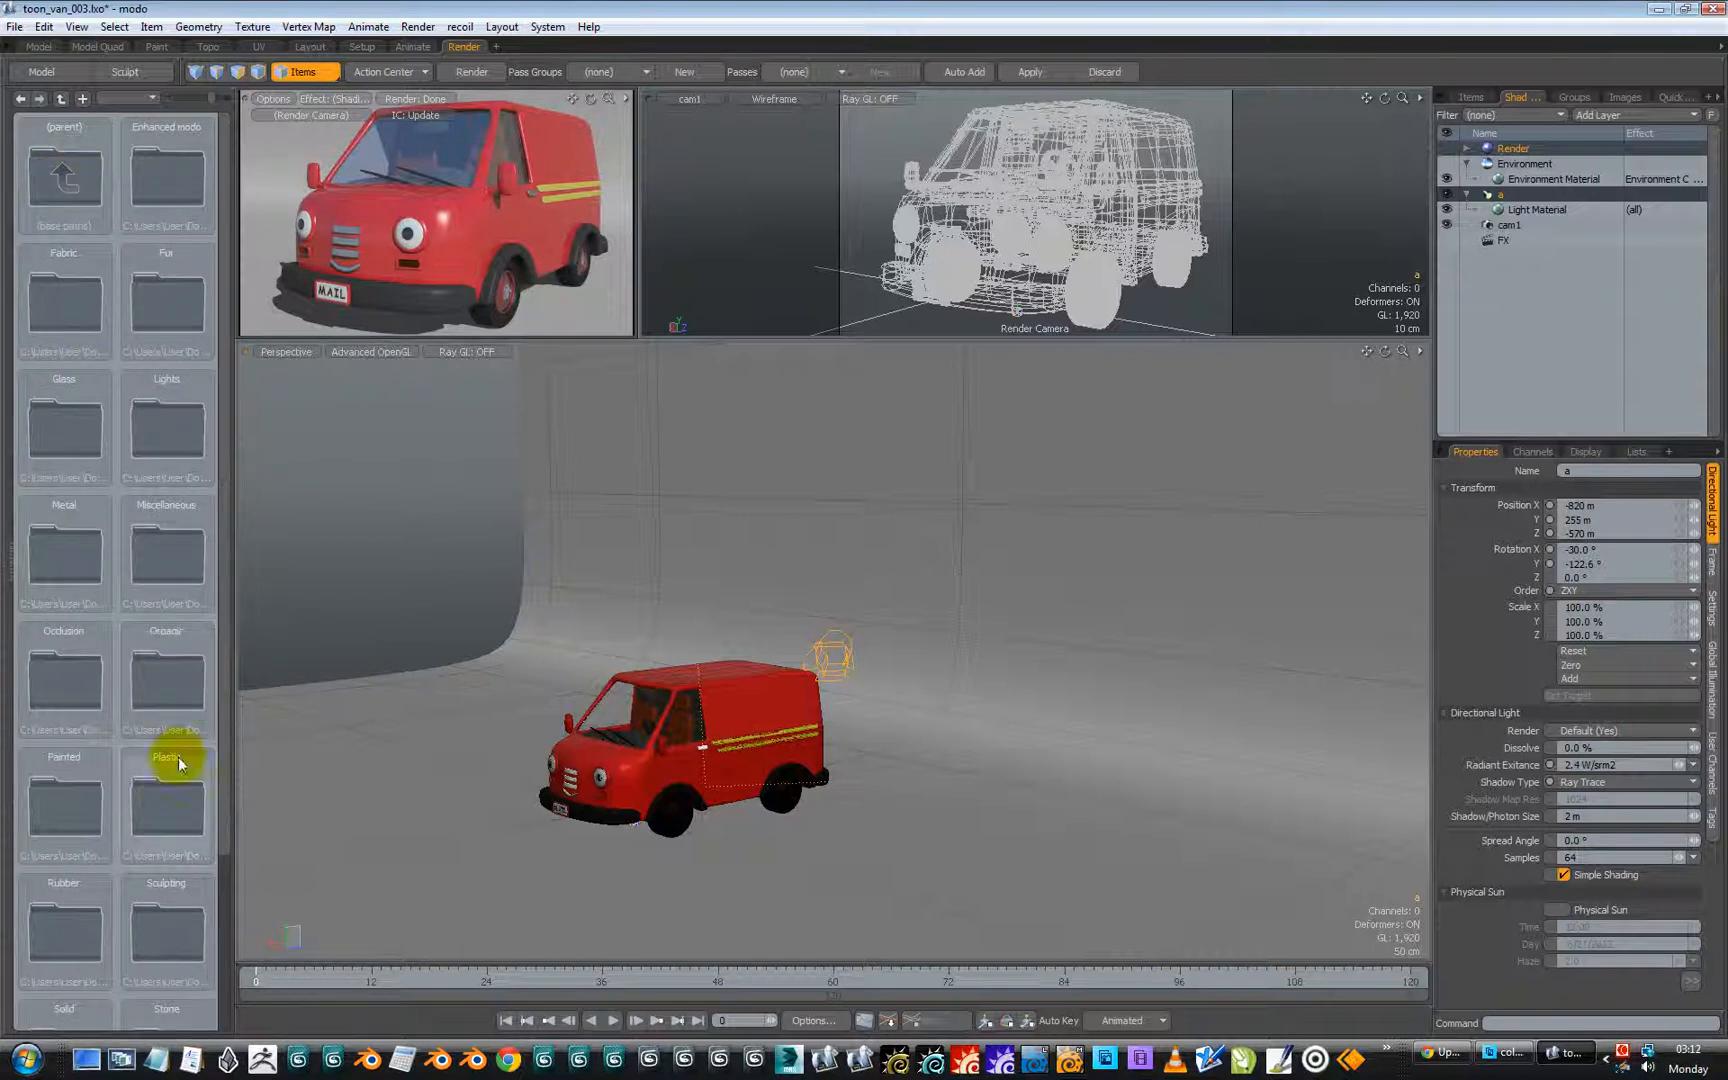
pyautogui.doubleClick(169, 801)
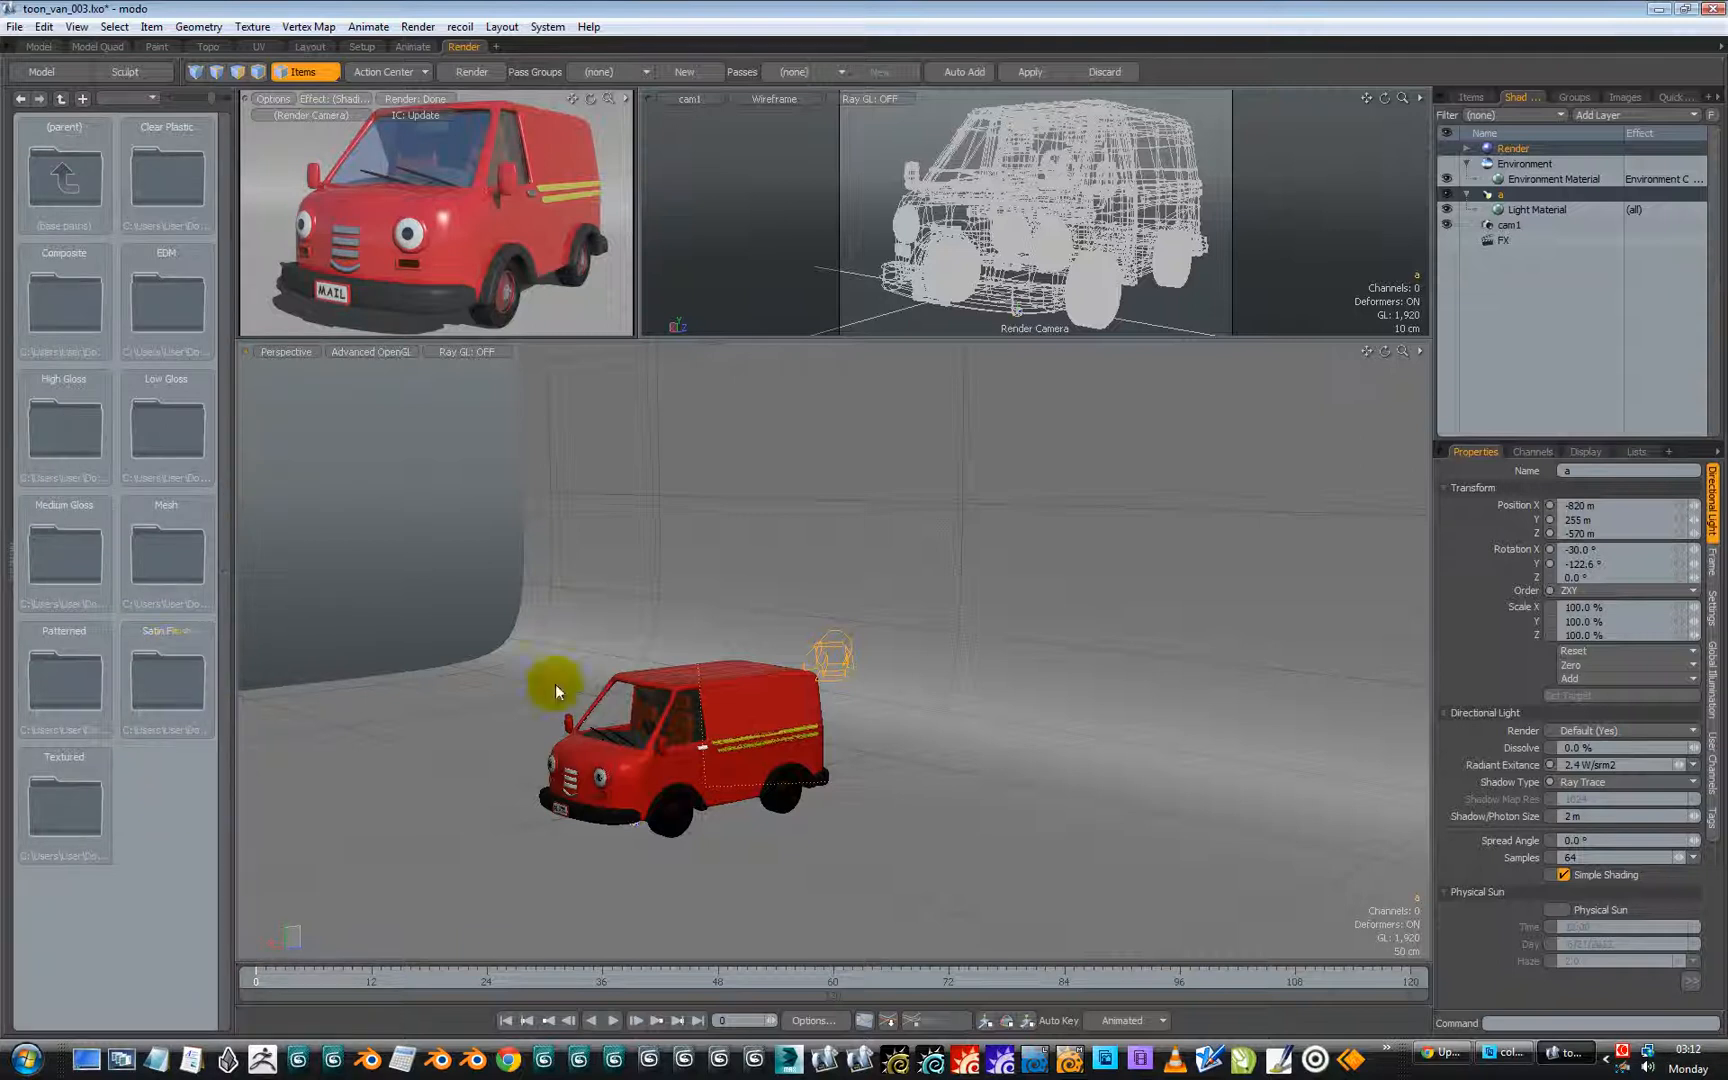
pyautogui.doubleClick(164, 430)
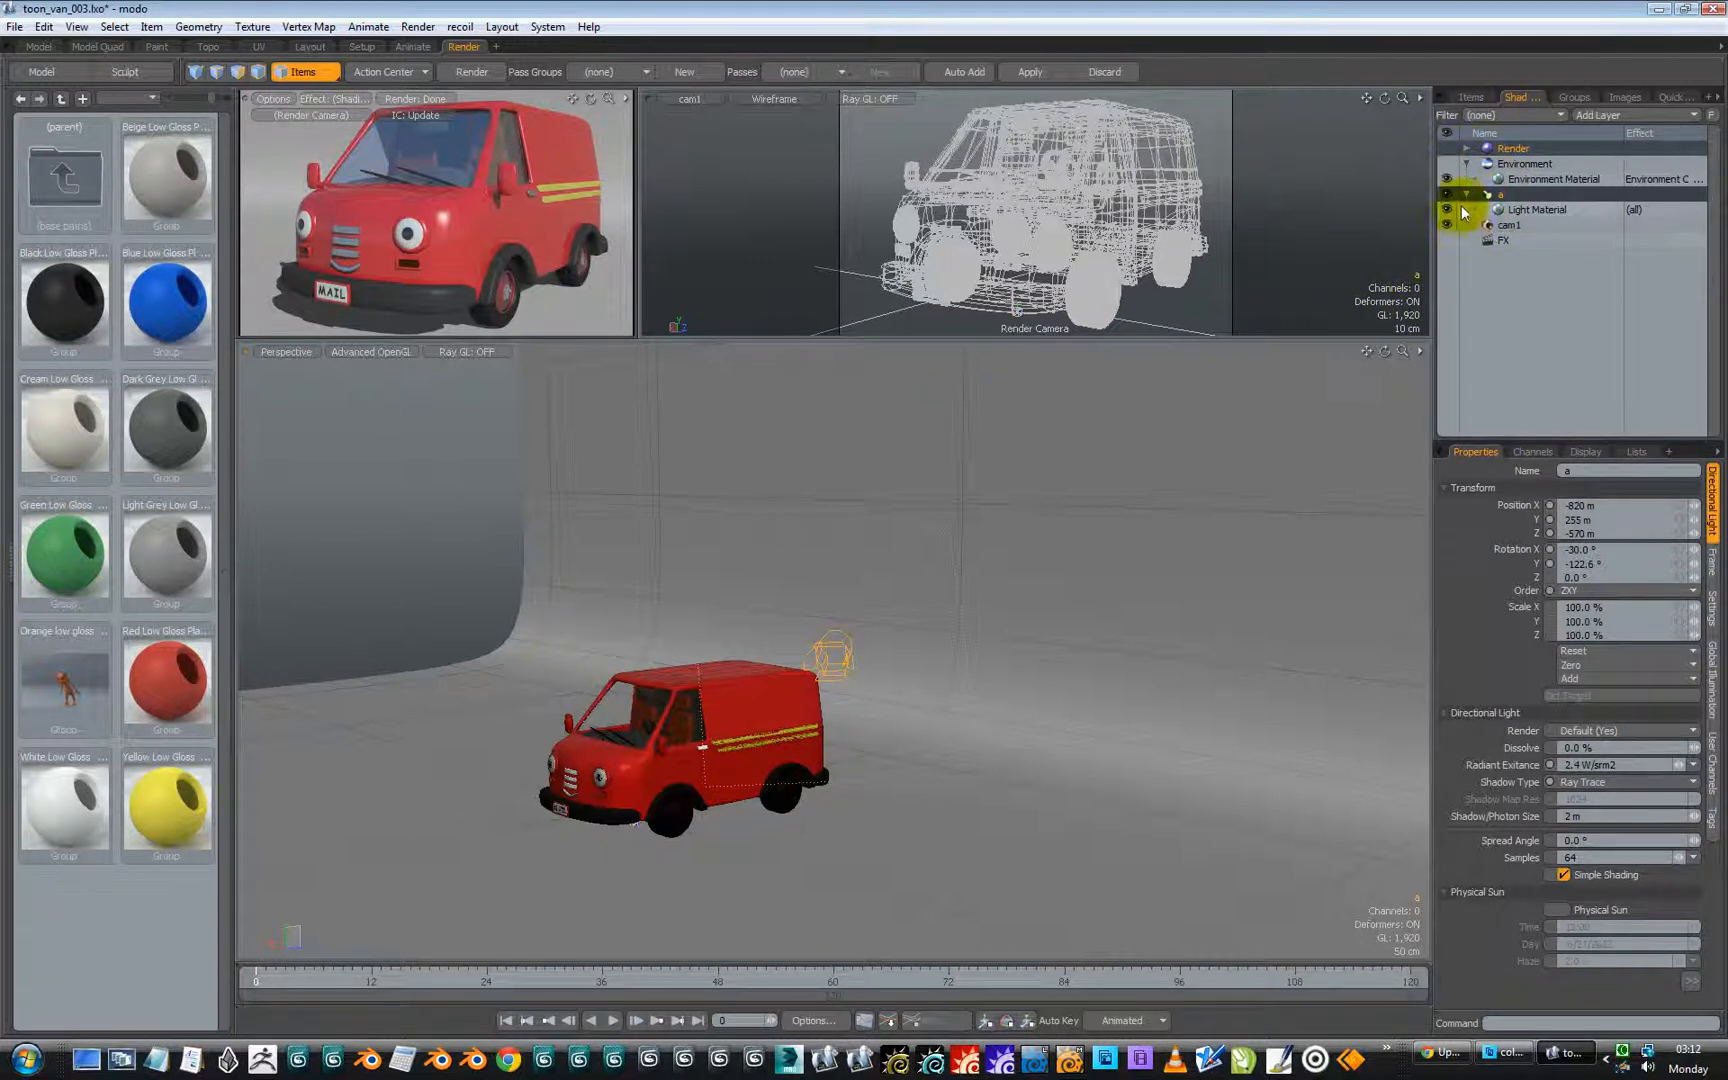
# Step: Expand the Render branch in an enlarged shader tree and open the car bumper group down to its Black Low Gloss Plastic material
pyautogui.click(1471, 102)
pyautogui.click(1516, 99)
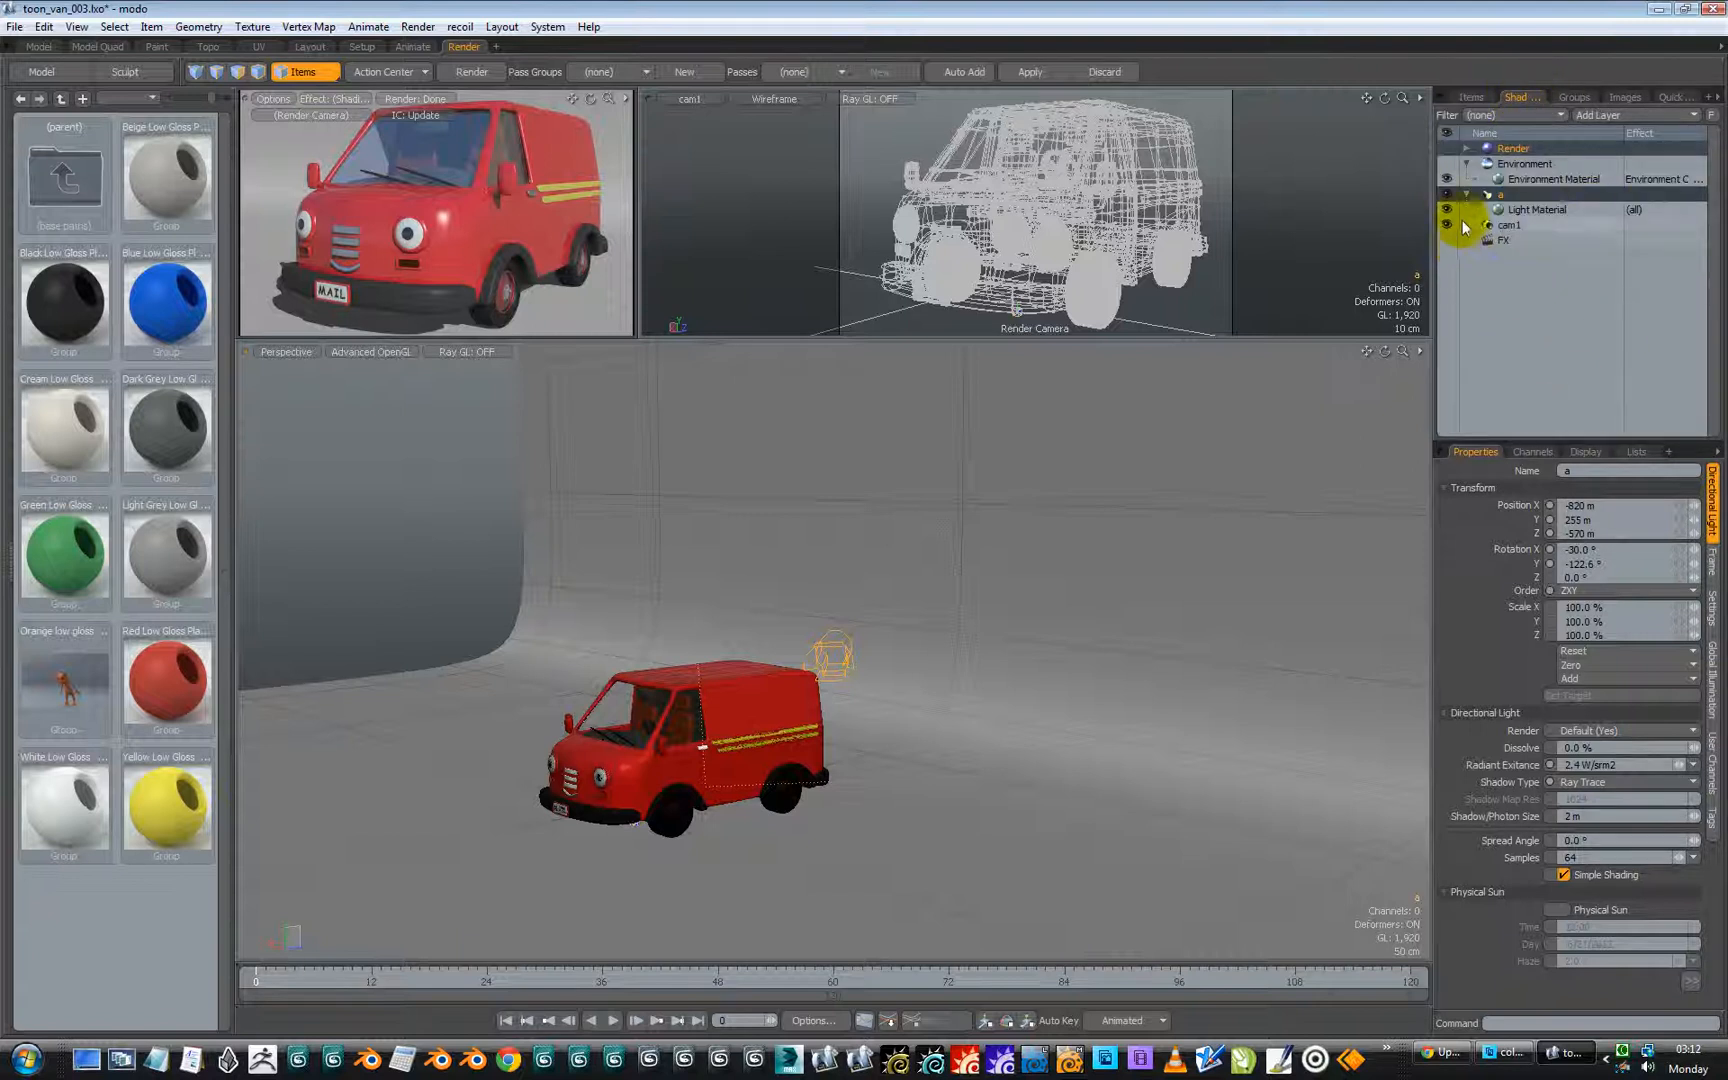
pyautogui.click(1467, 148)
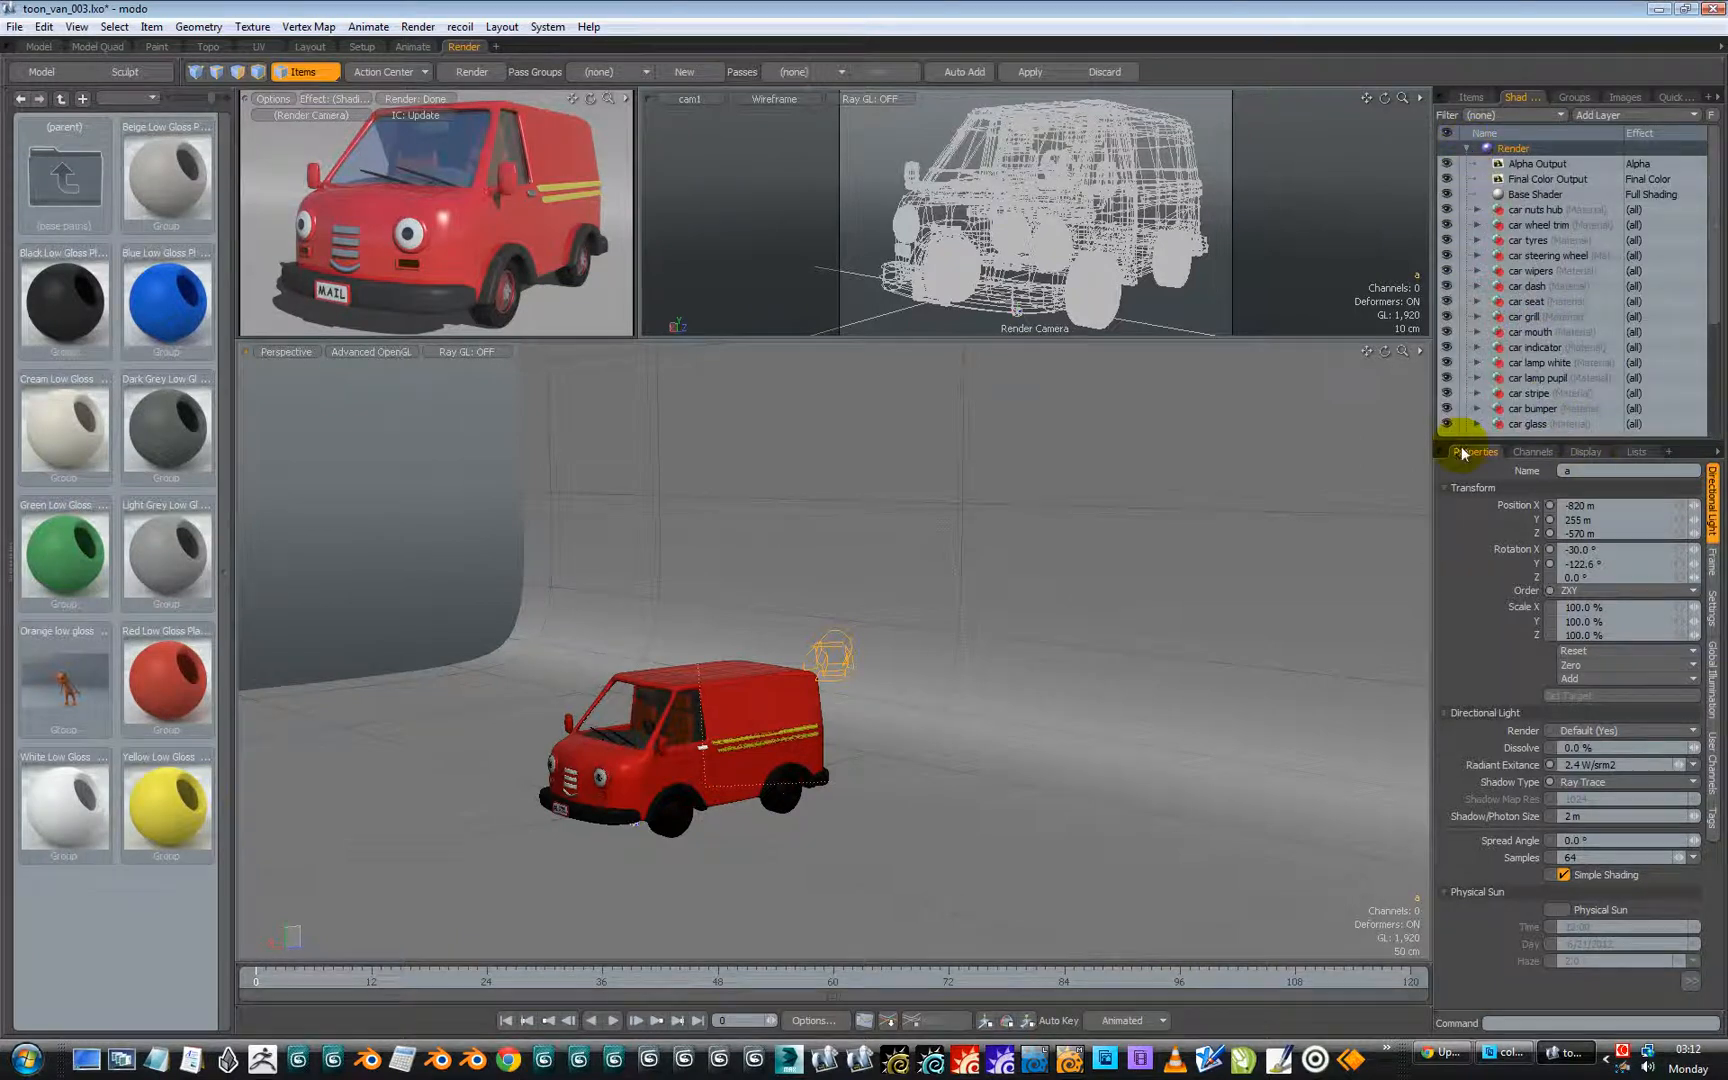
pyautogui.moveTo(1457, 441); pyautogui.dragTo(1468, 540)
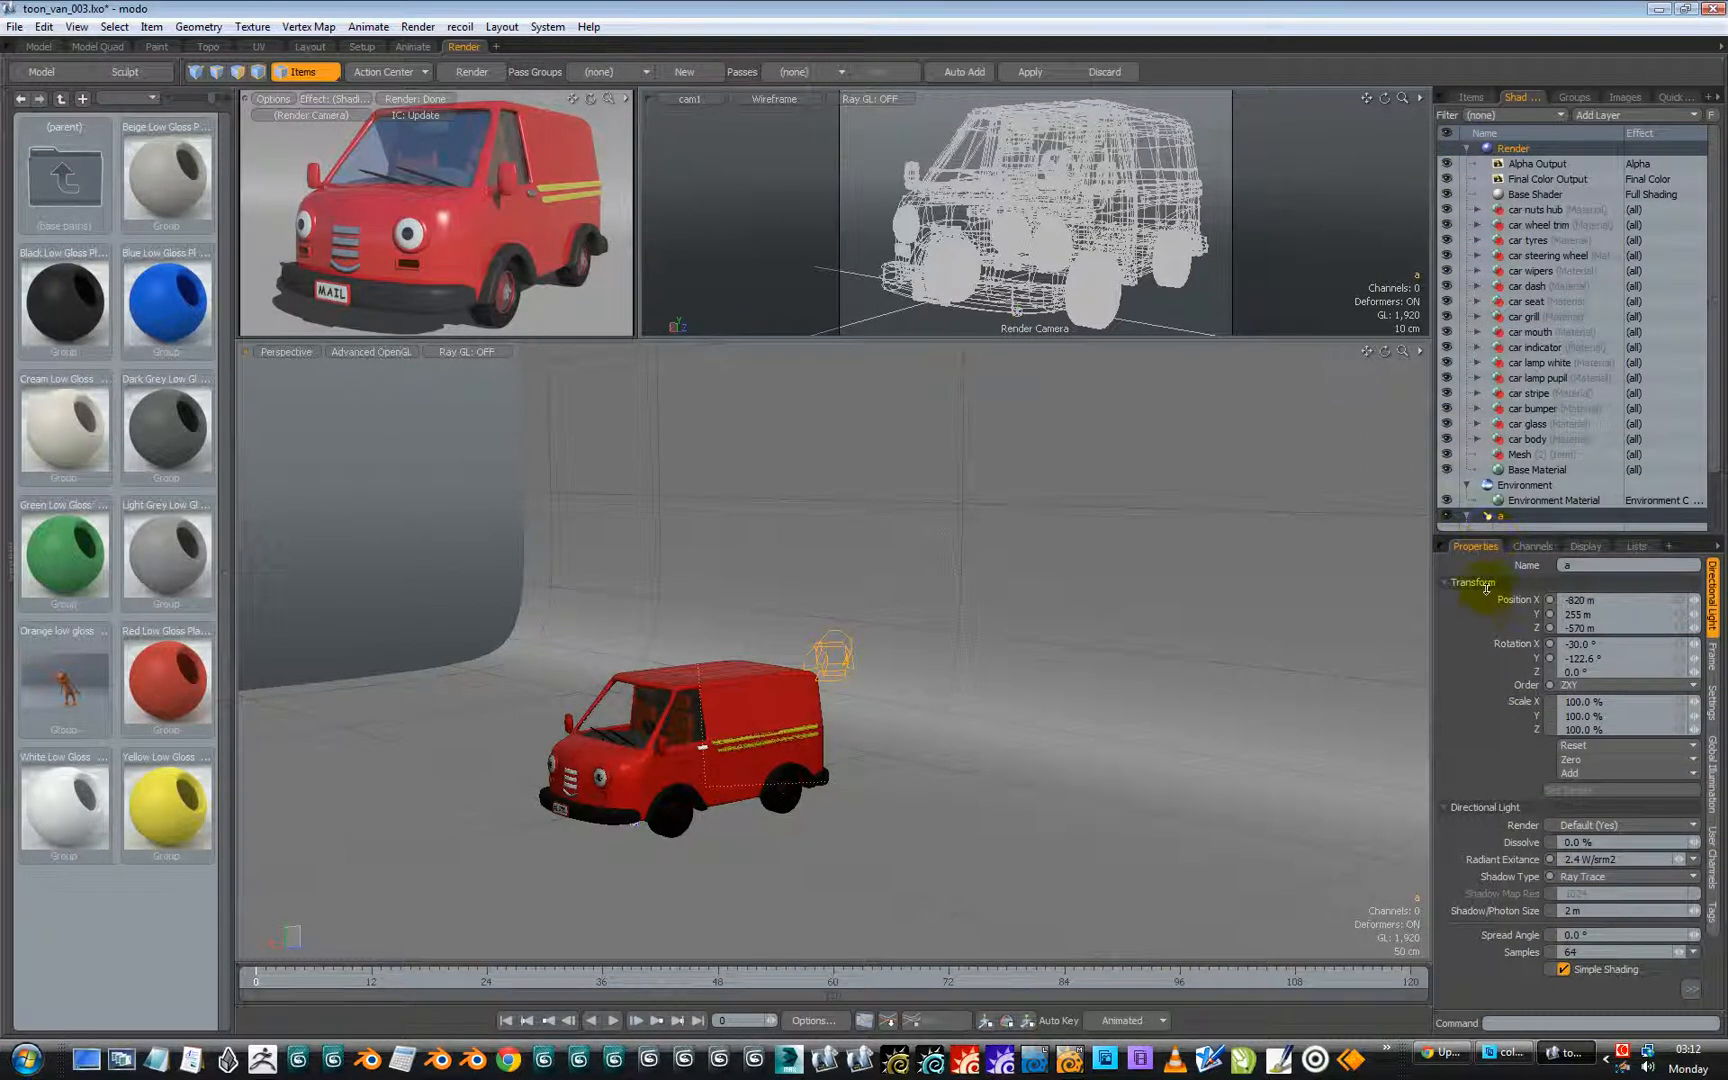
pyautogui.moveTo(1483, 642); pyautogui.dragTo(1483, 643)
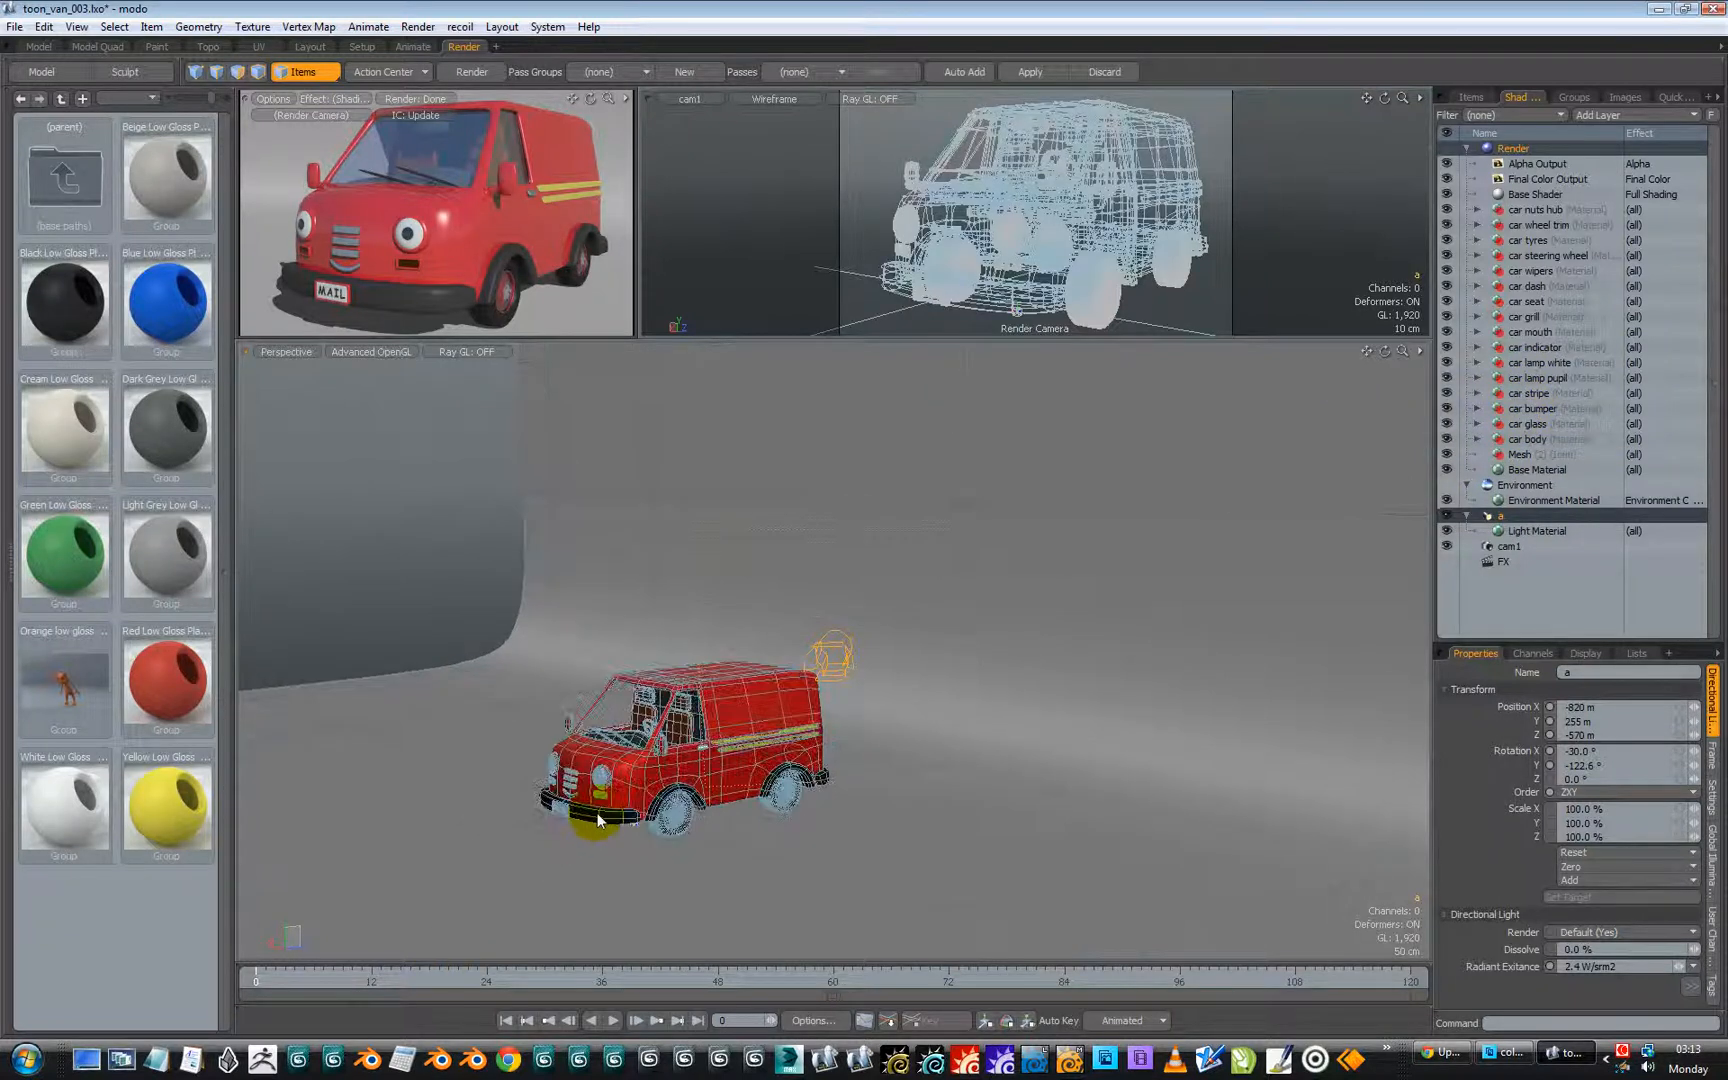
pyautogui.click(1475, 409)
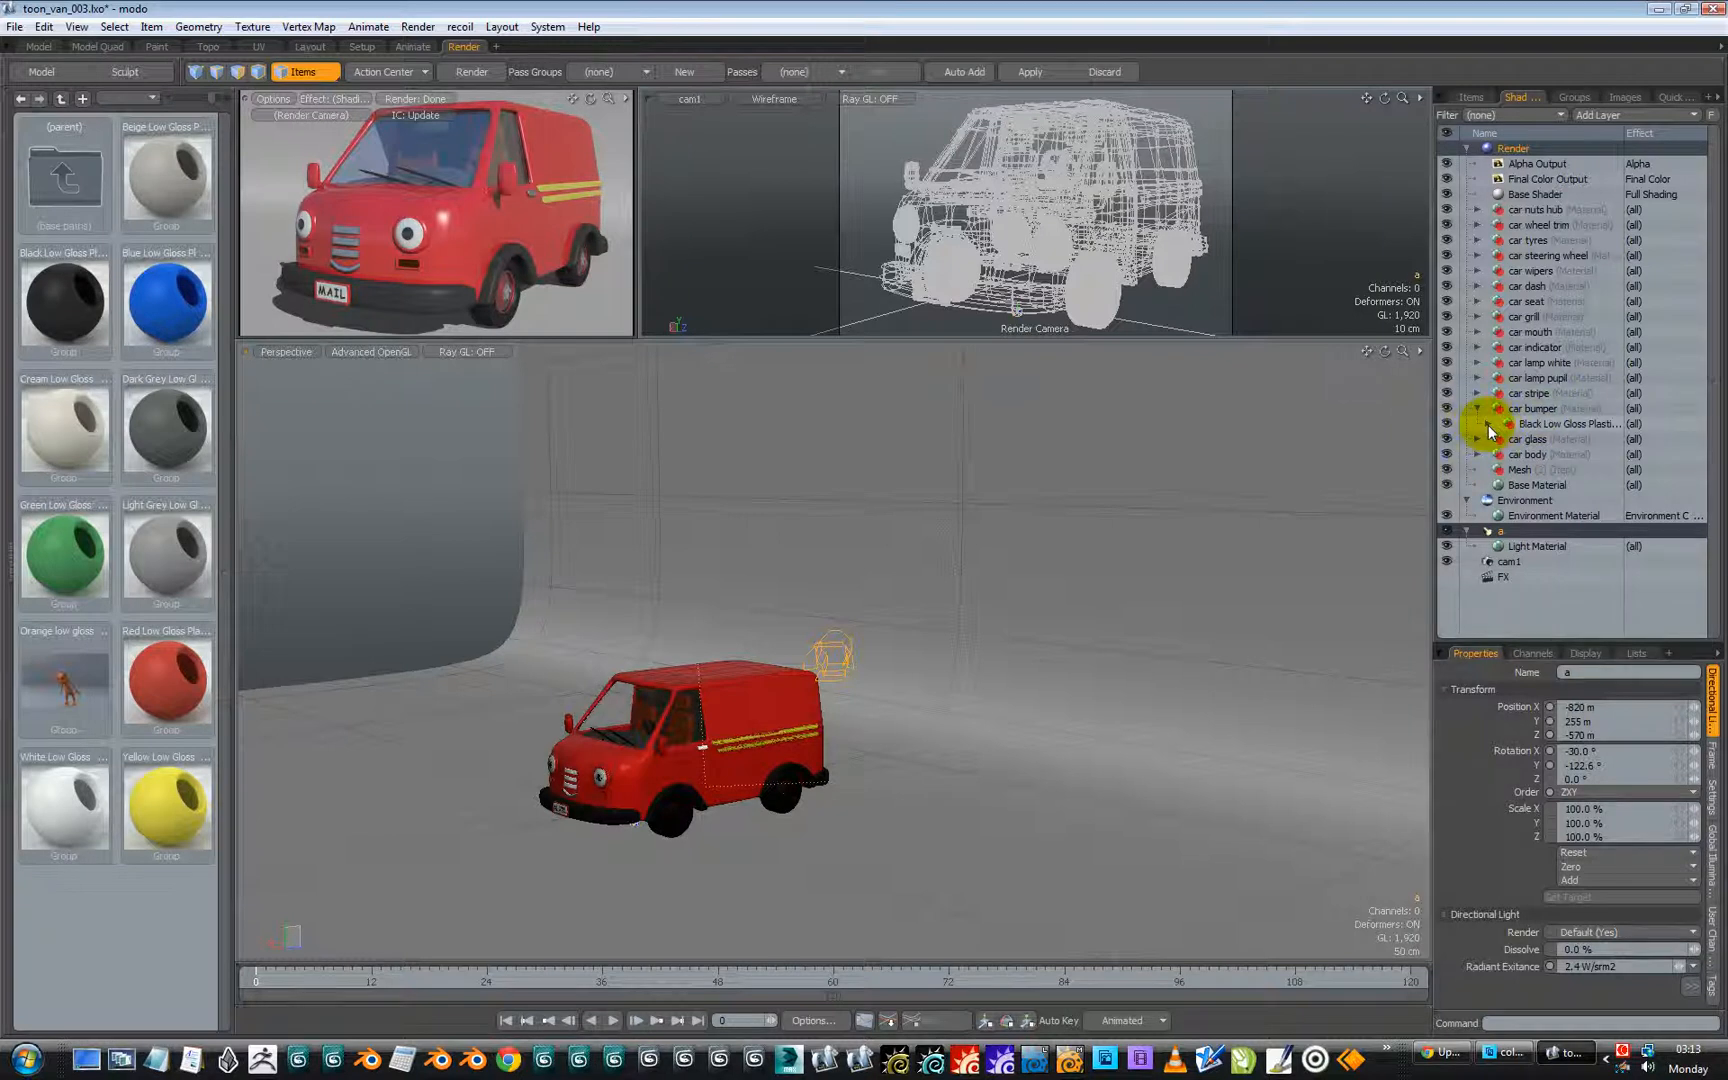
pyautogui.click(1487, 425)
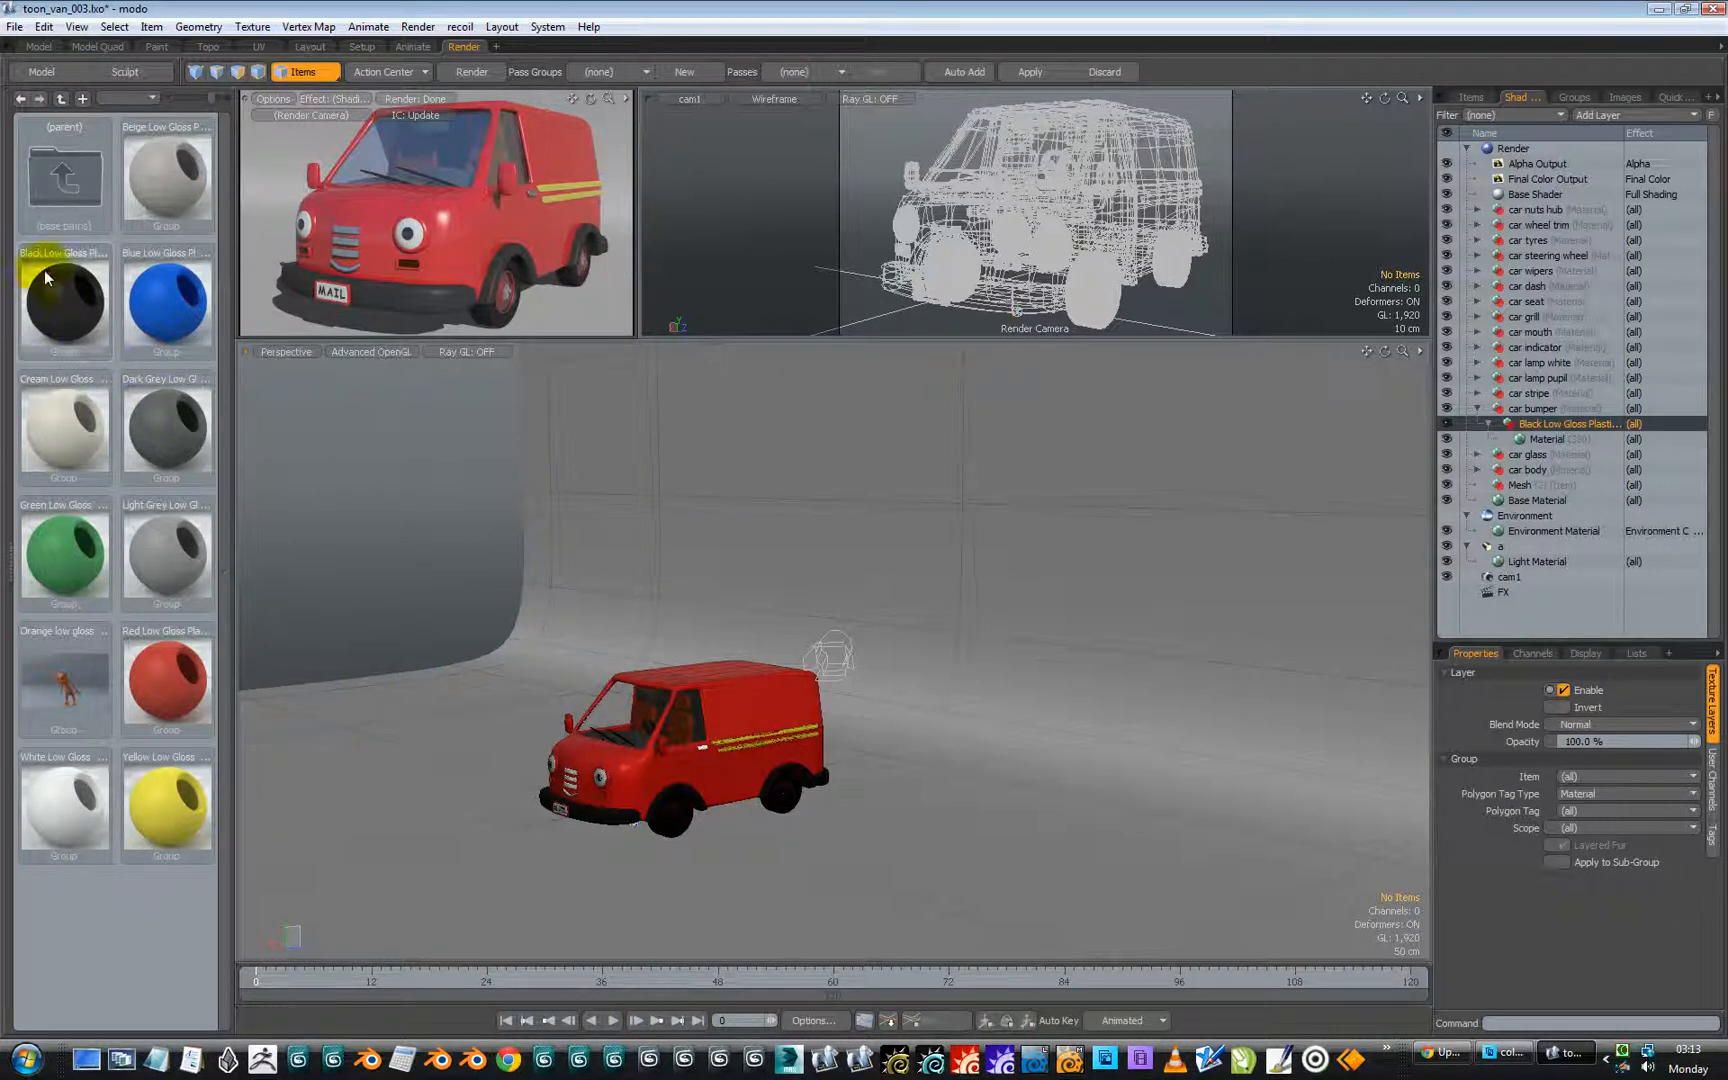
# Step: Add the Blue Low Gloss Plastic preset to the car bumper material group
pyautogui.click(59, 300)
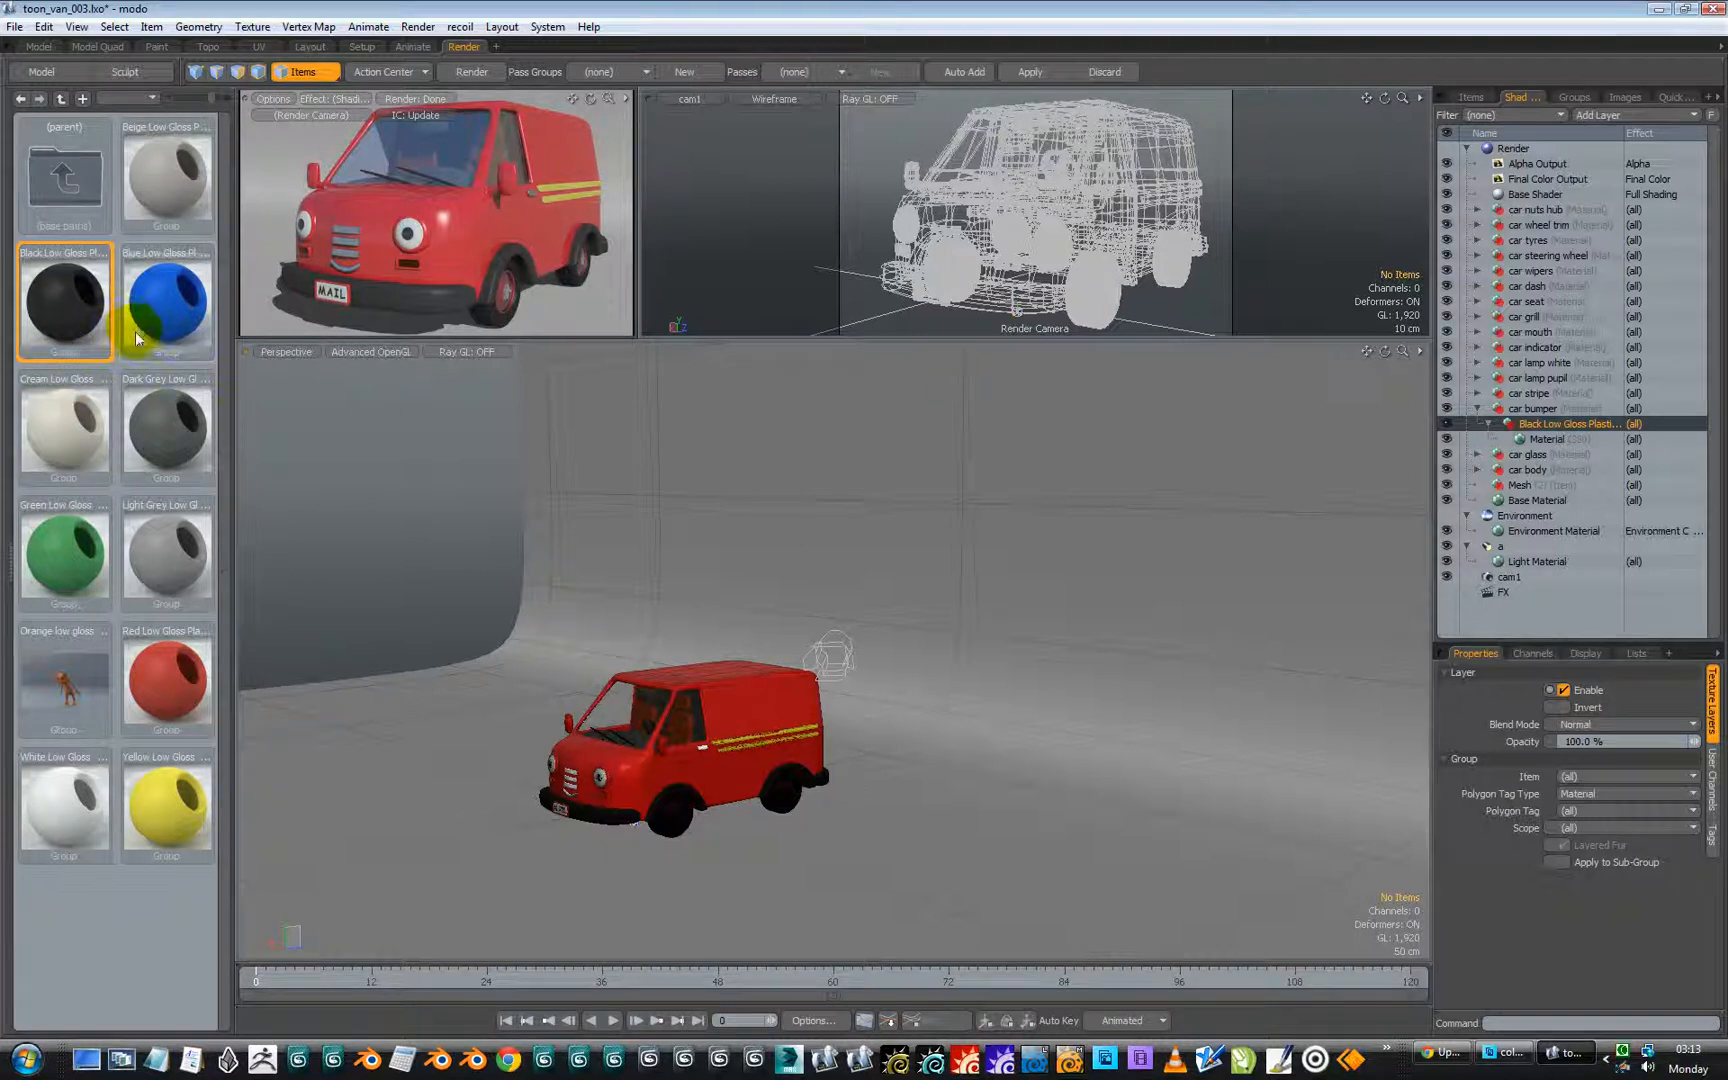
pyautogui.click(167, 322)
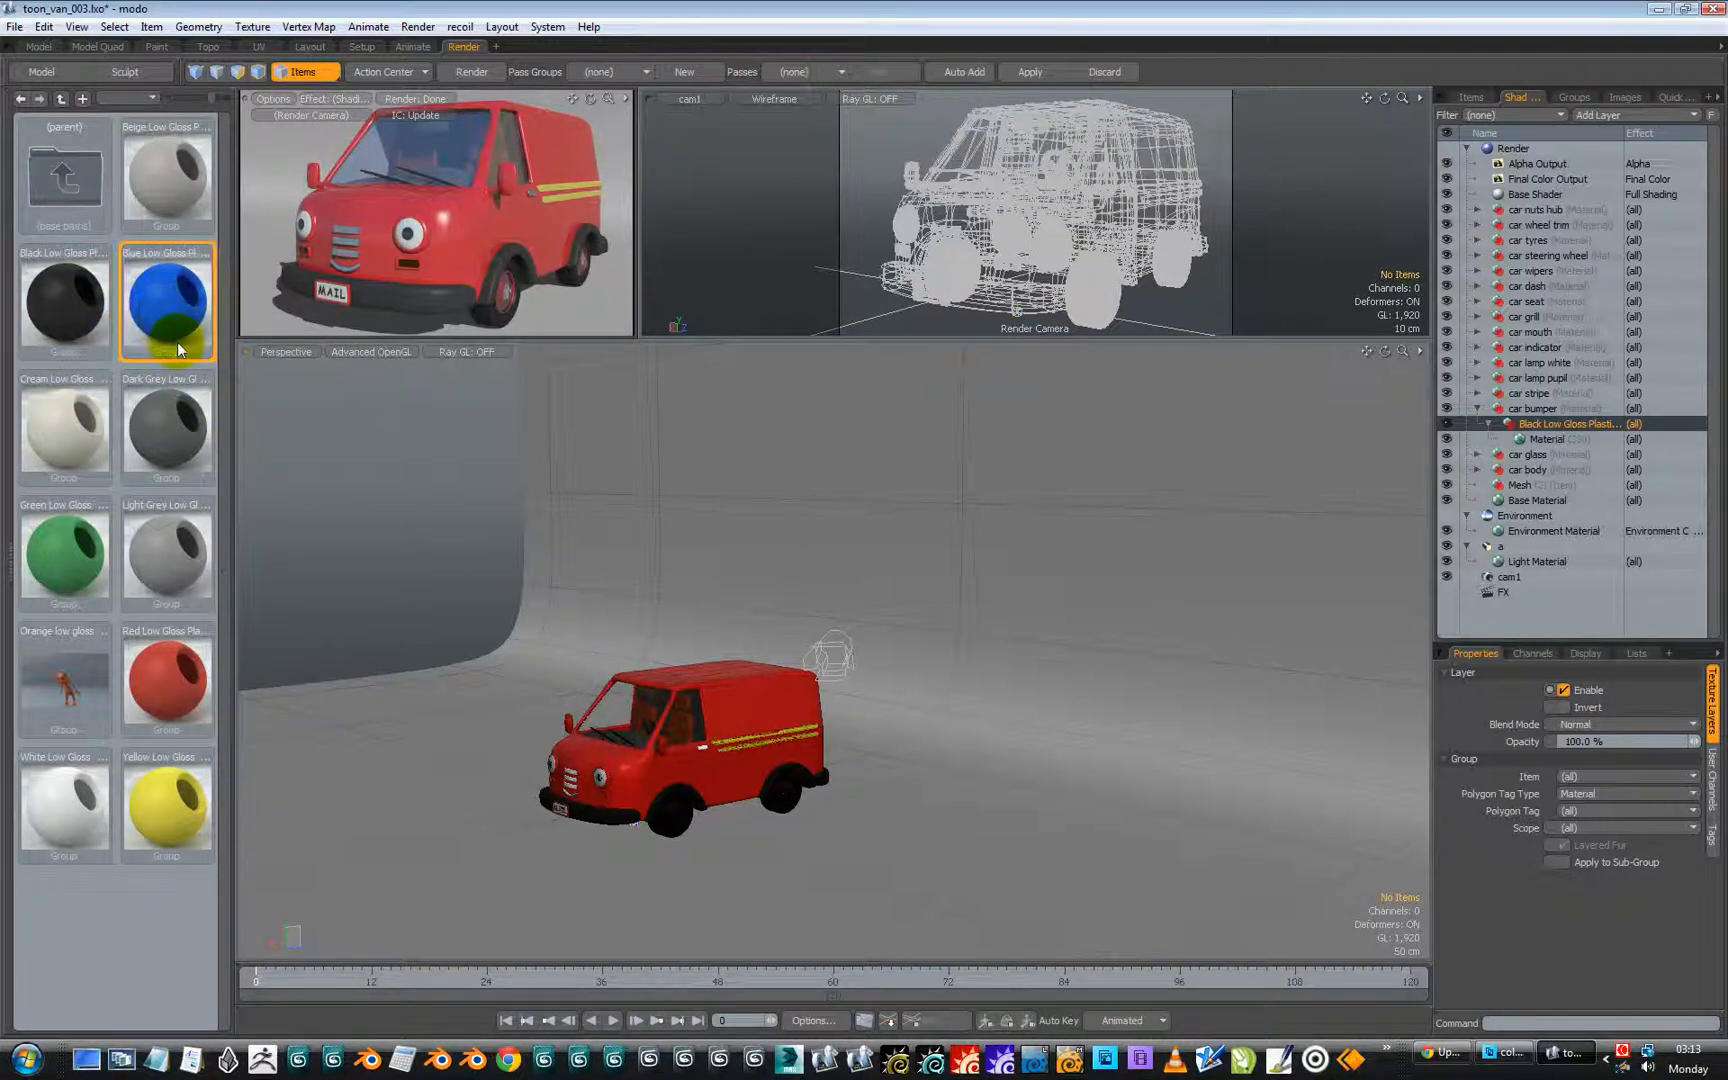
pyautogui.moveTo(165, 333); pyautogui.dragTo(1549, 410)
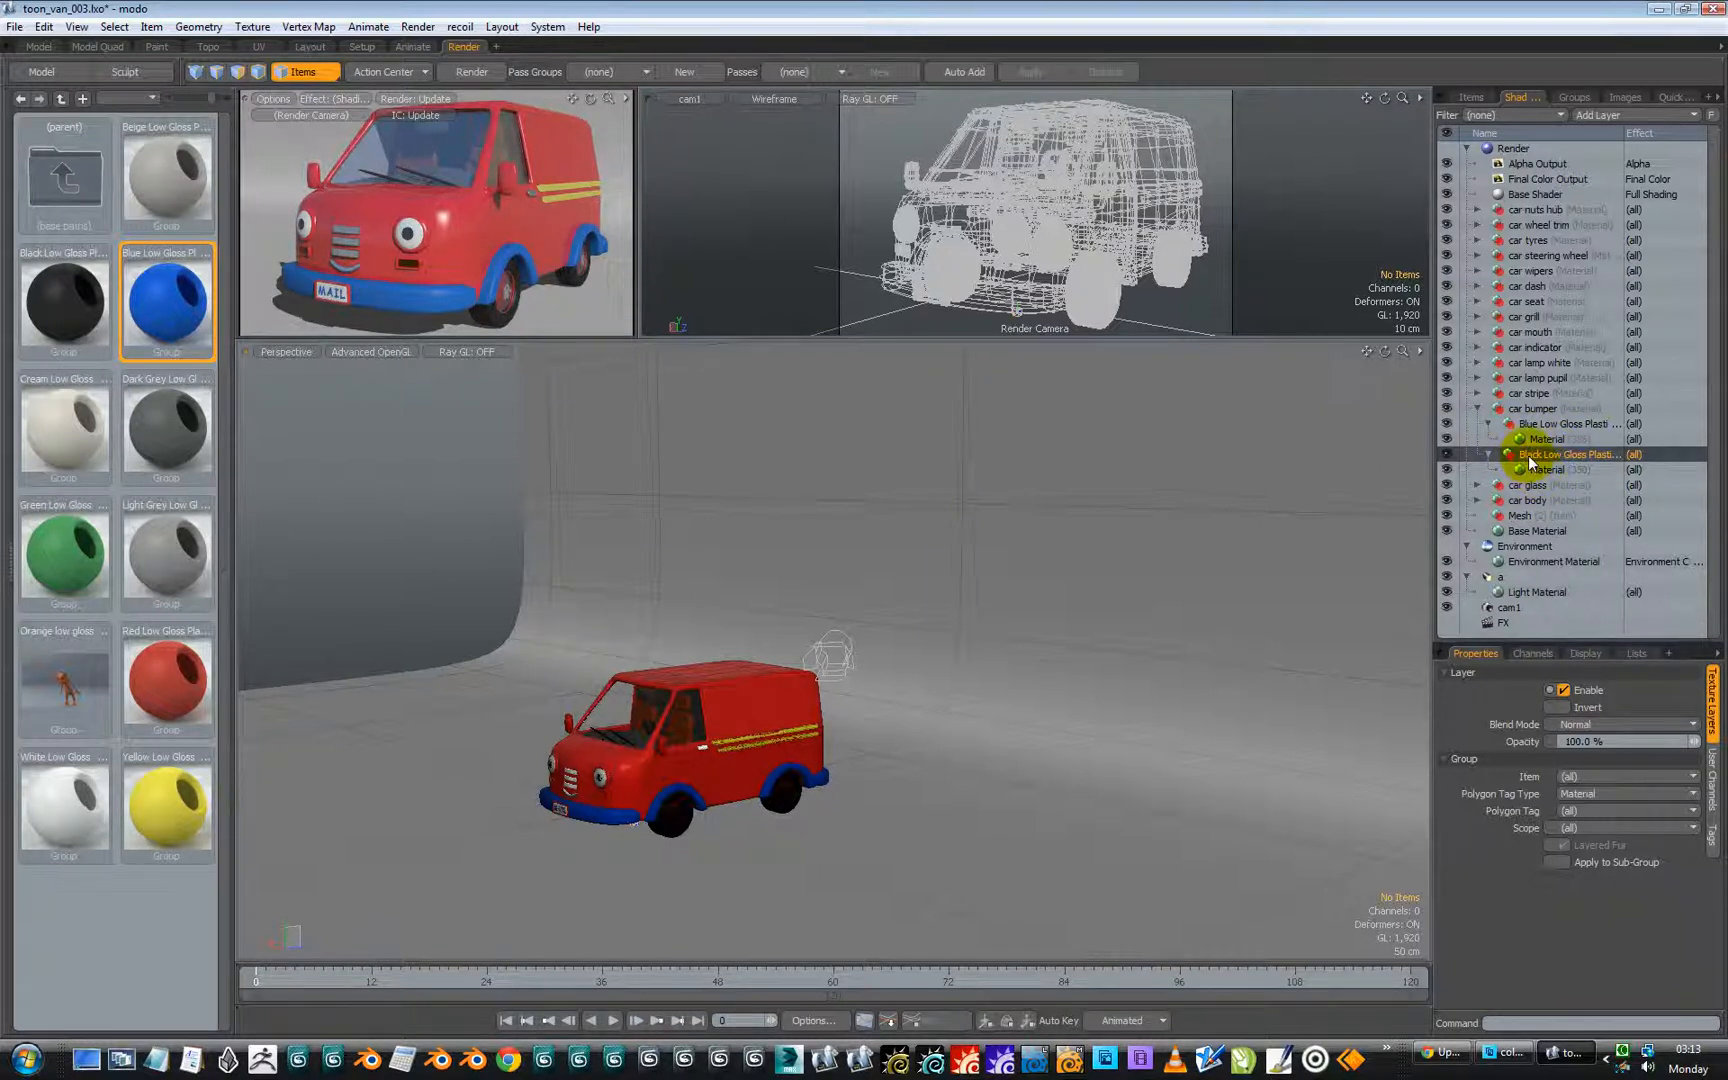
# Step: Turn off the blue material's visibility and delete the Blue Low Gloss Plastic group with its material from the car bumper group
pyautogui.click(1446, 438)
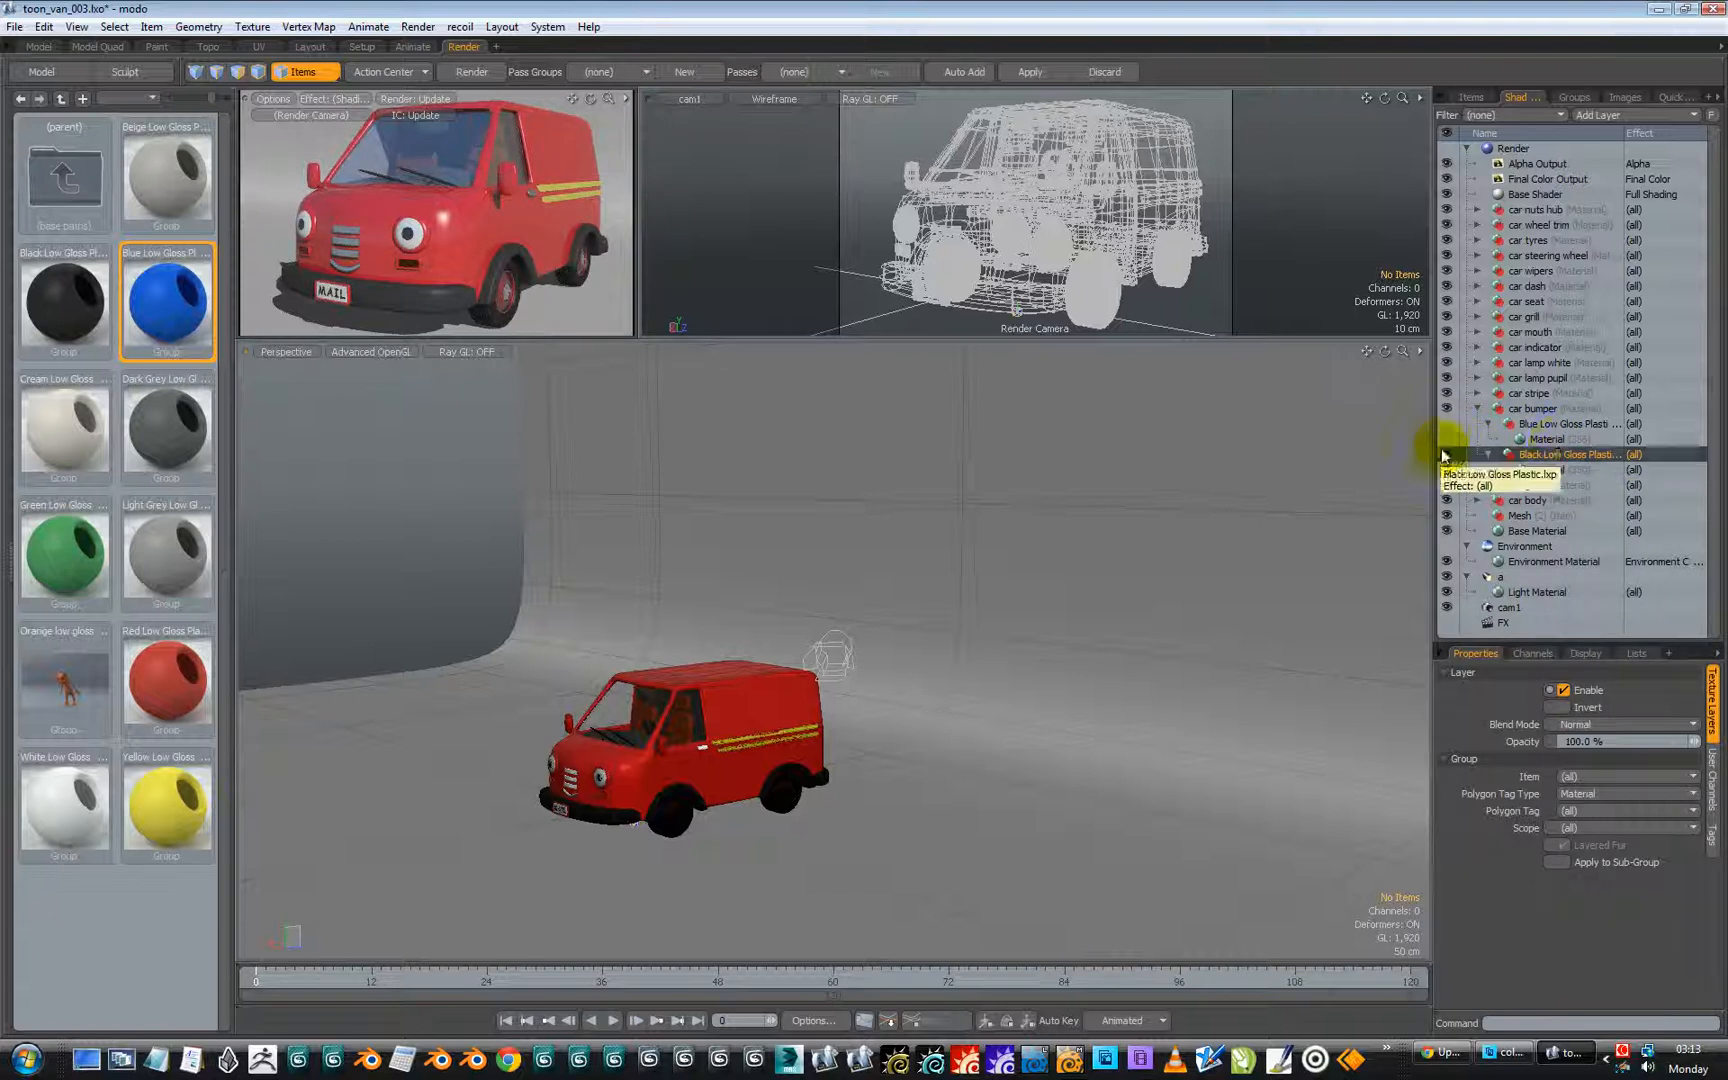
pyautogui.click(1550, 429)
pyautogui.click(1548, 438)
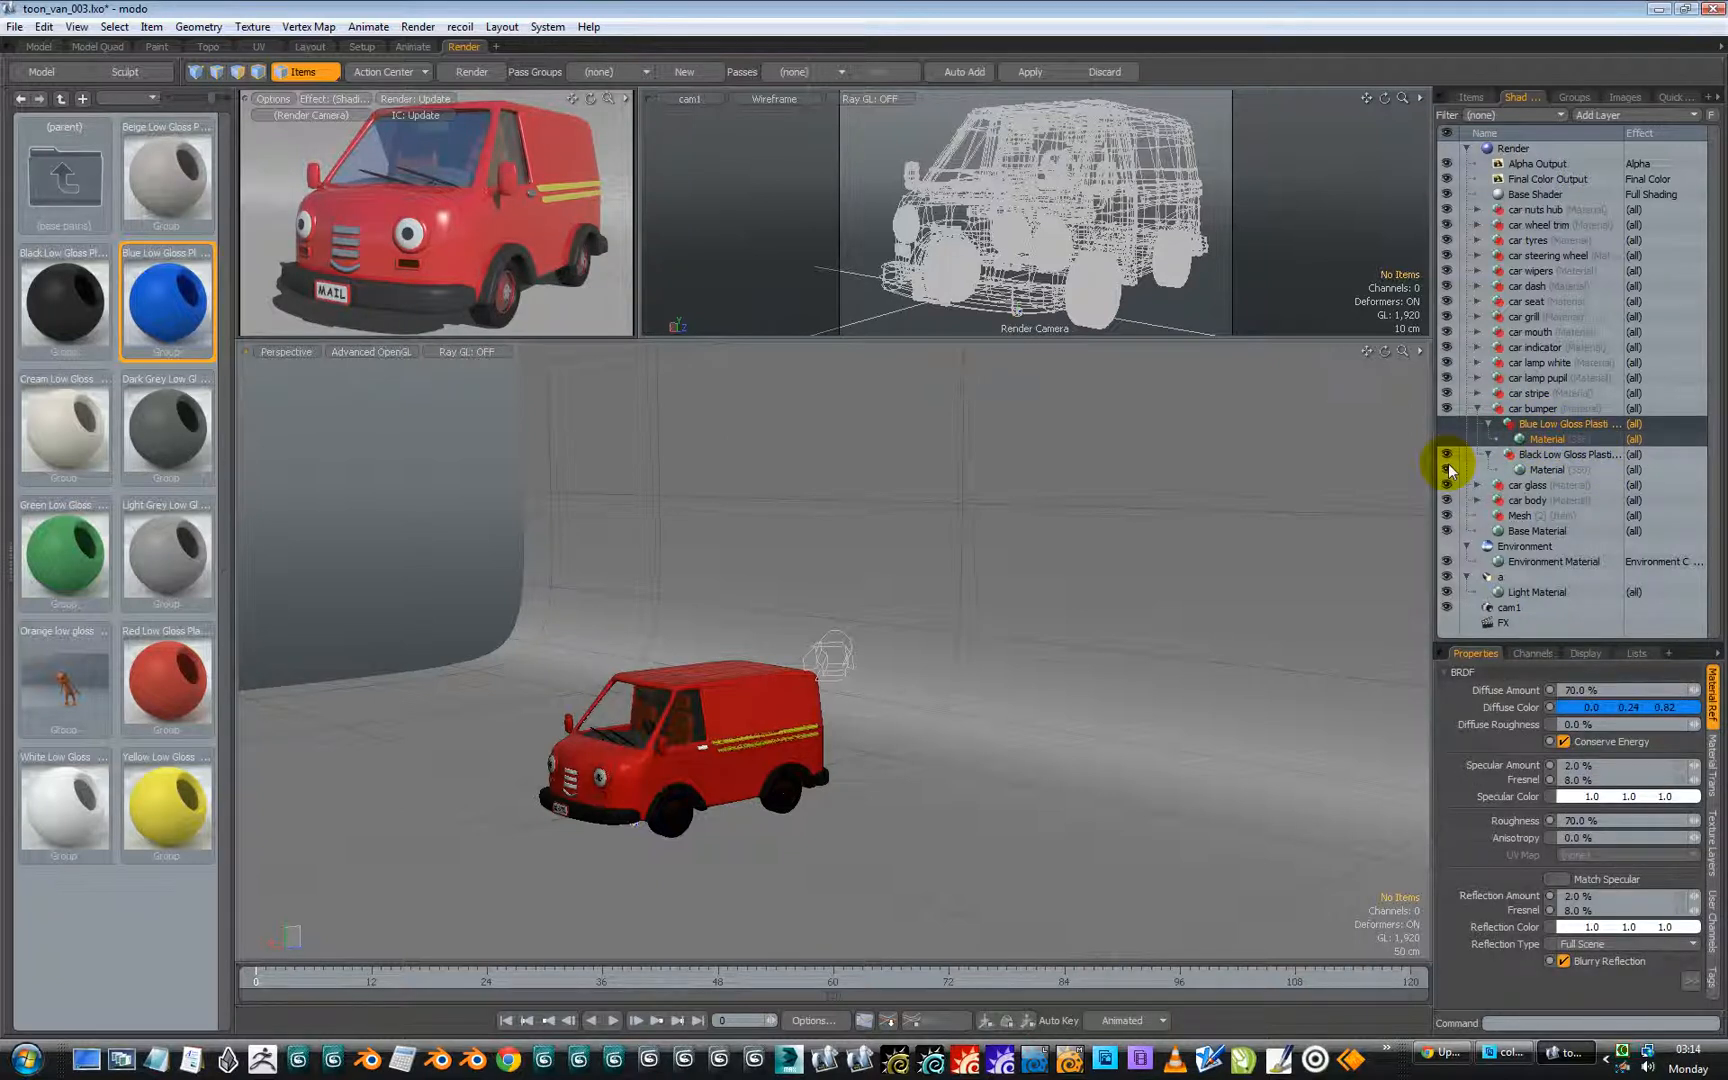
pyautogui.press('Delete')
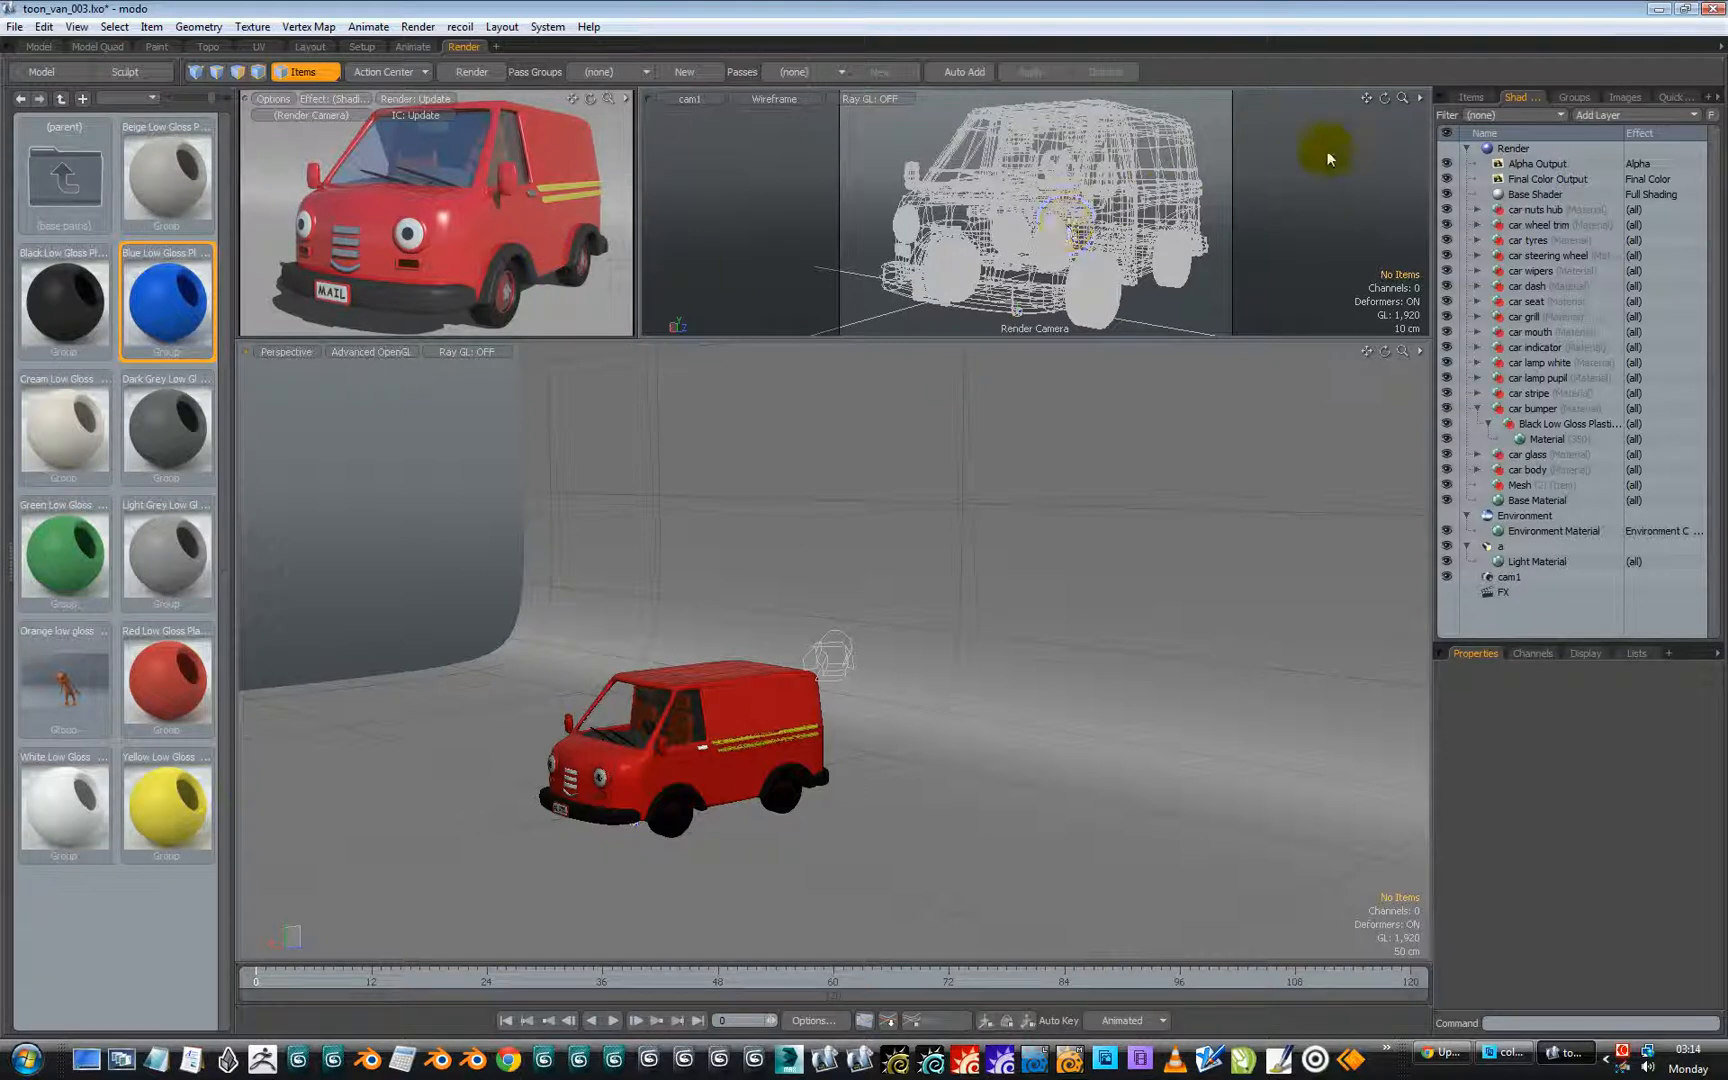
# Step: Select the Render item in the shader tree and enlarge the properties area to show its frame settings
pyautogui.click(1470, 98)
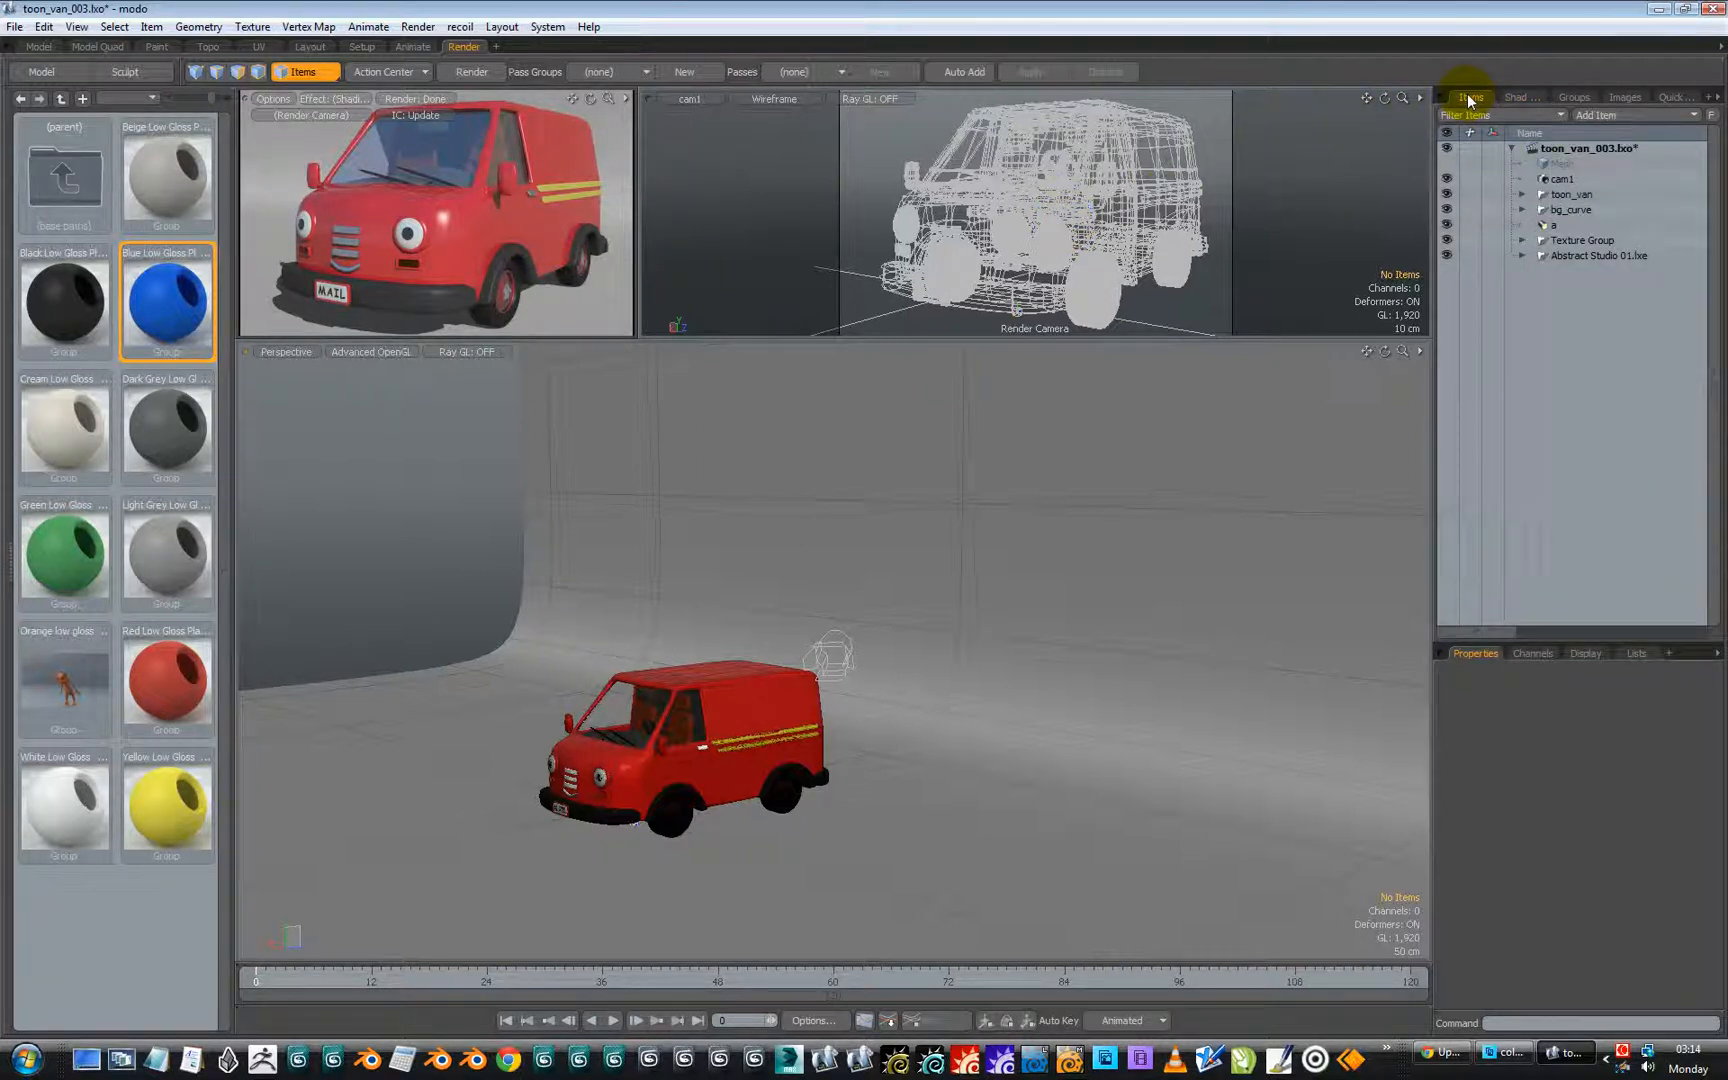
pyautogui.click(1512, 100)
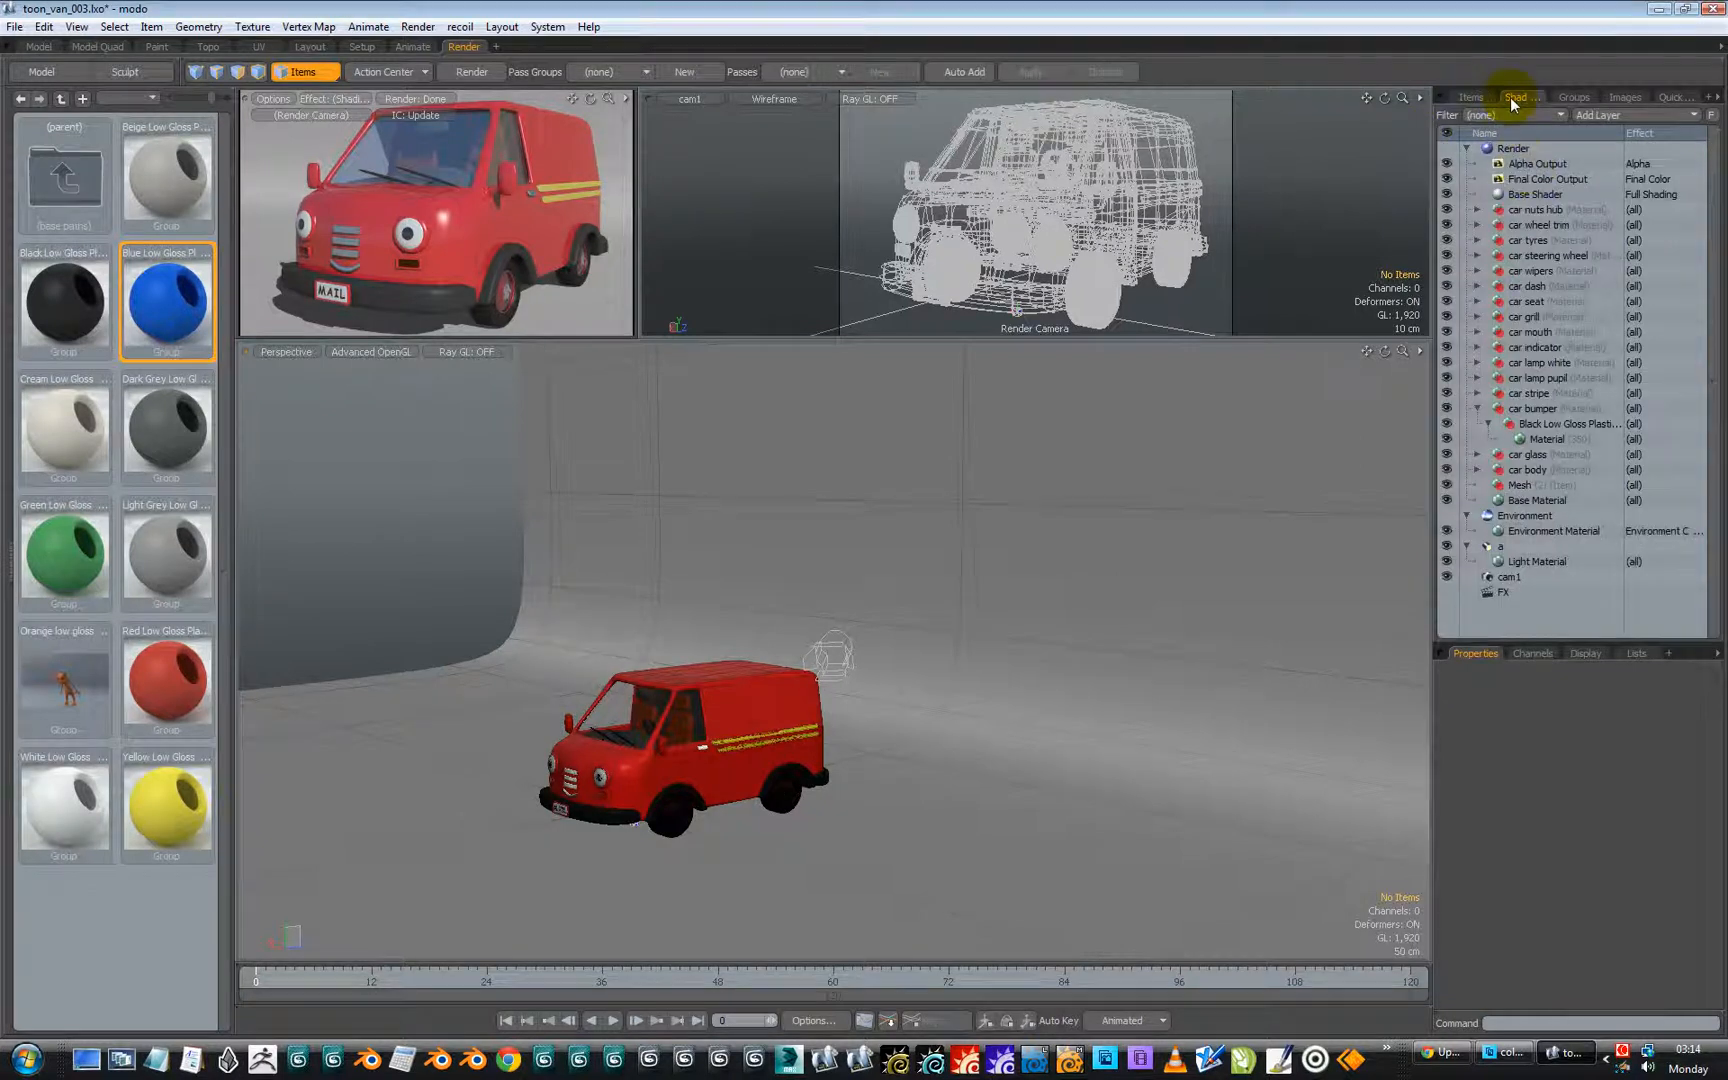
pyautogui.click(1515, 150)
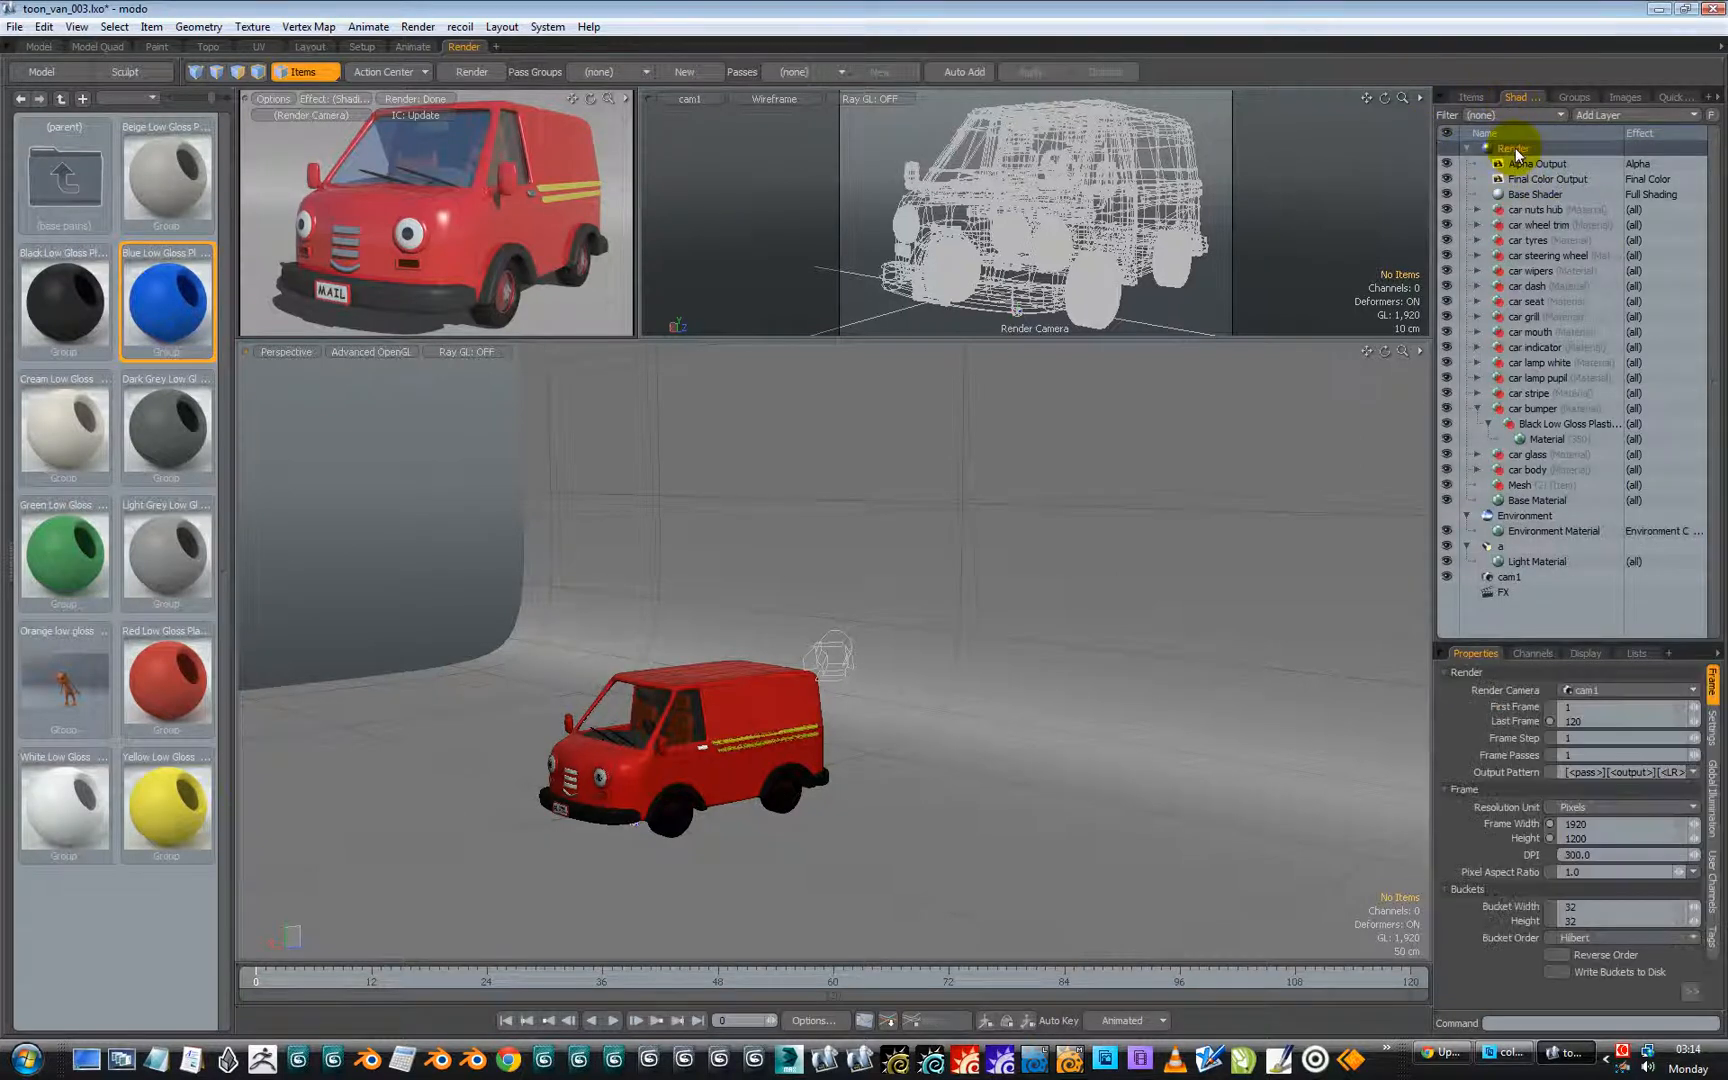
pyautogui.moveTo(1515, 641); pyautogui.dragTo(1525, 511)
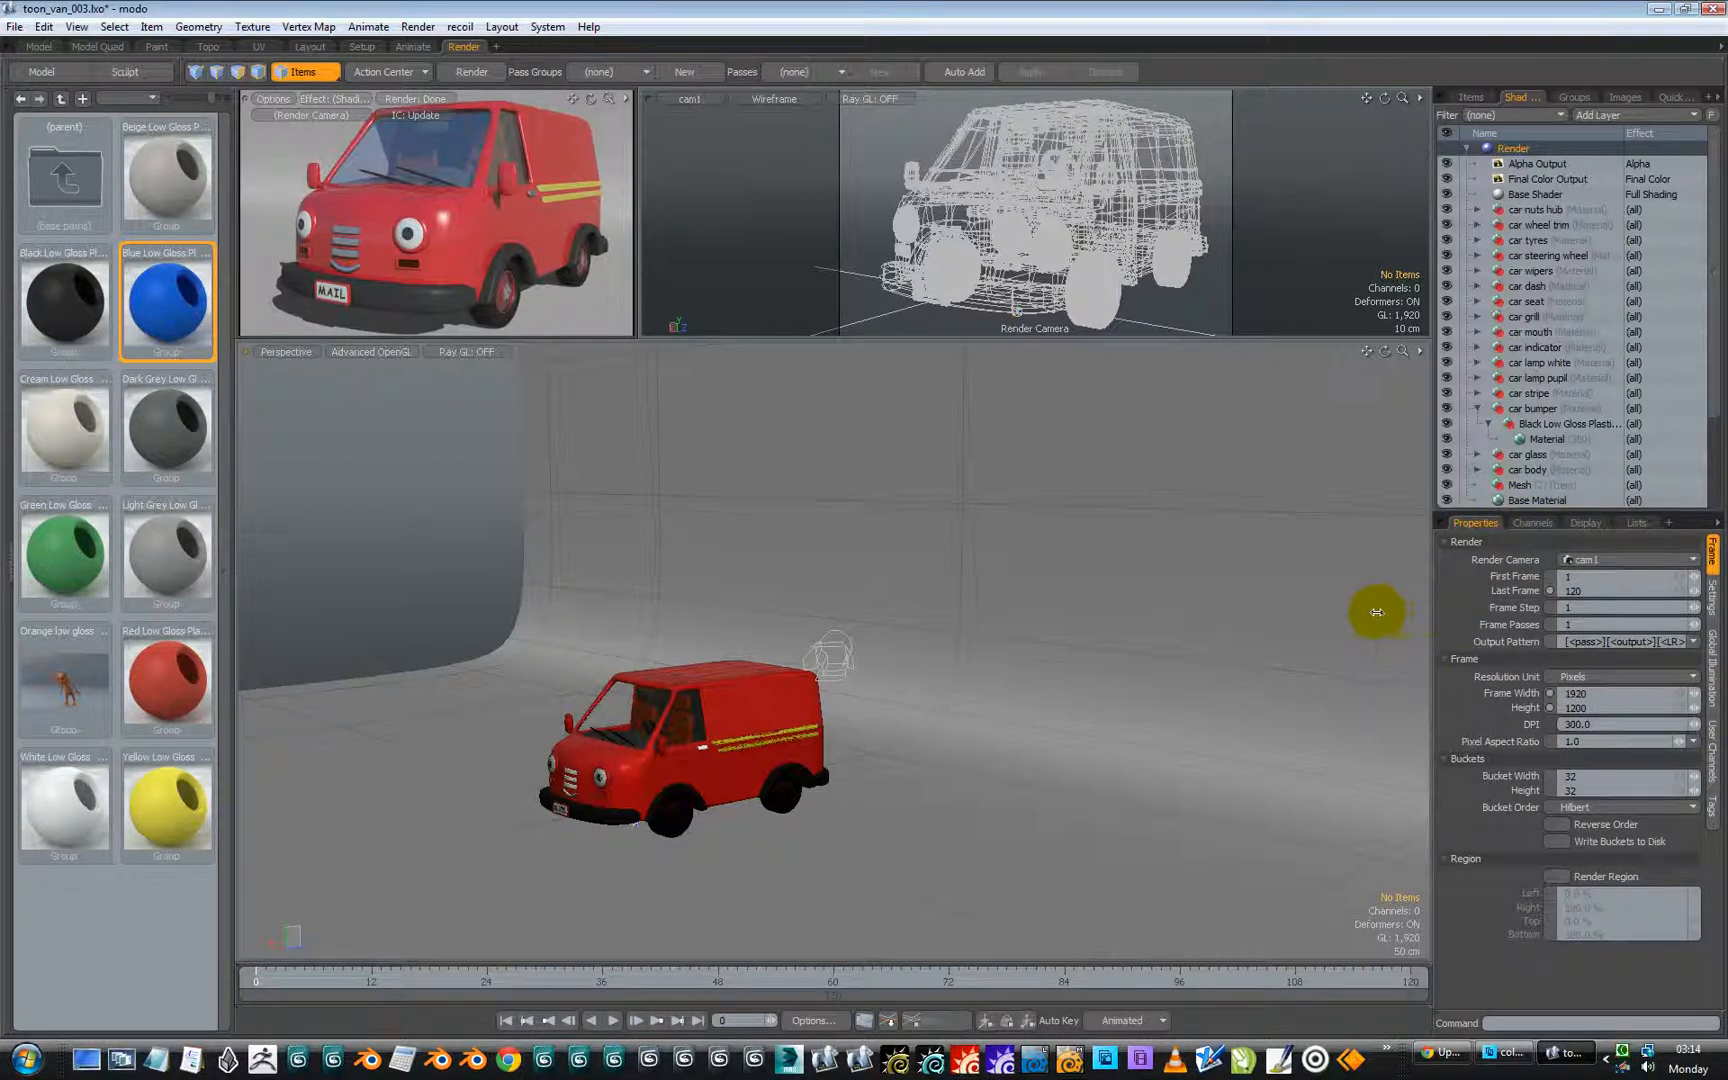
pyautogui.moveTo(1377, 611); pyautogui.dragTo(1369, 606)
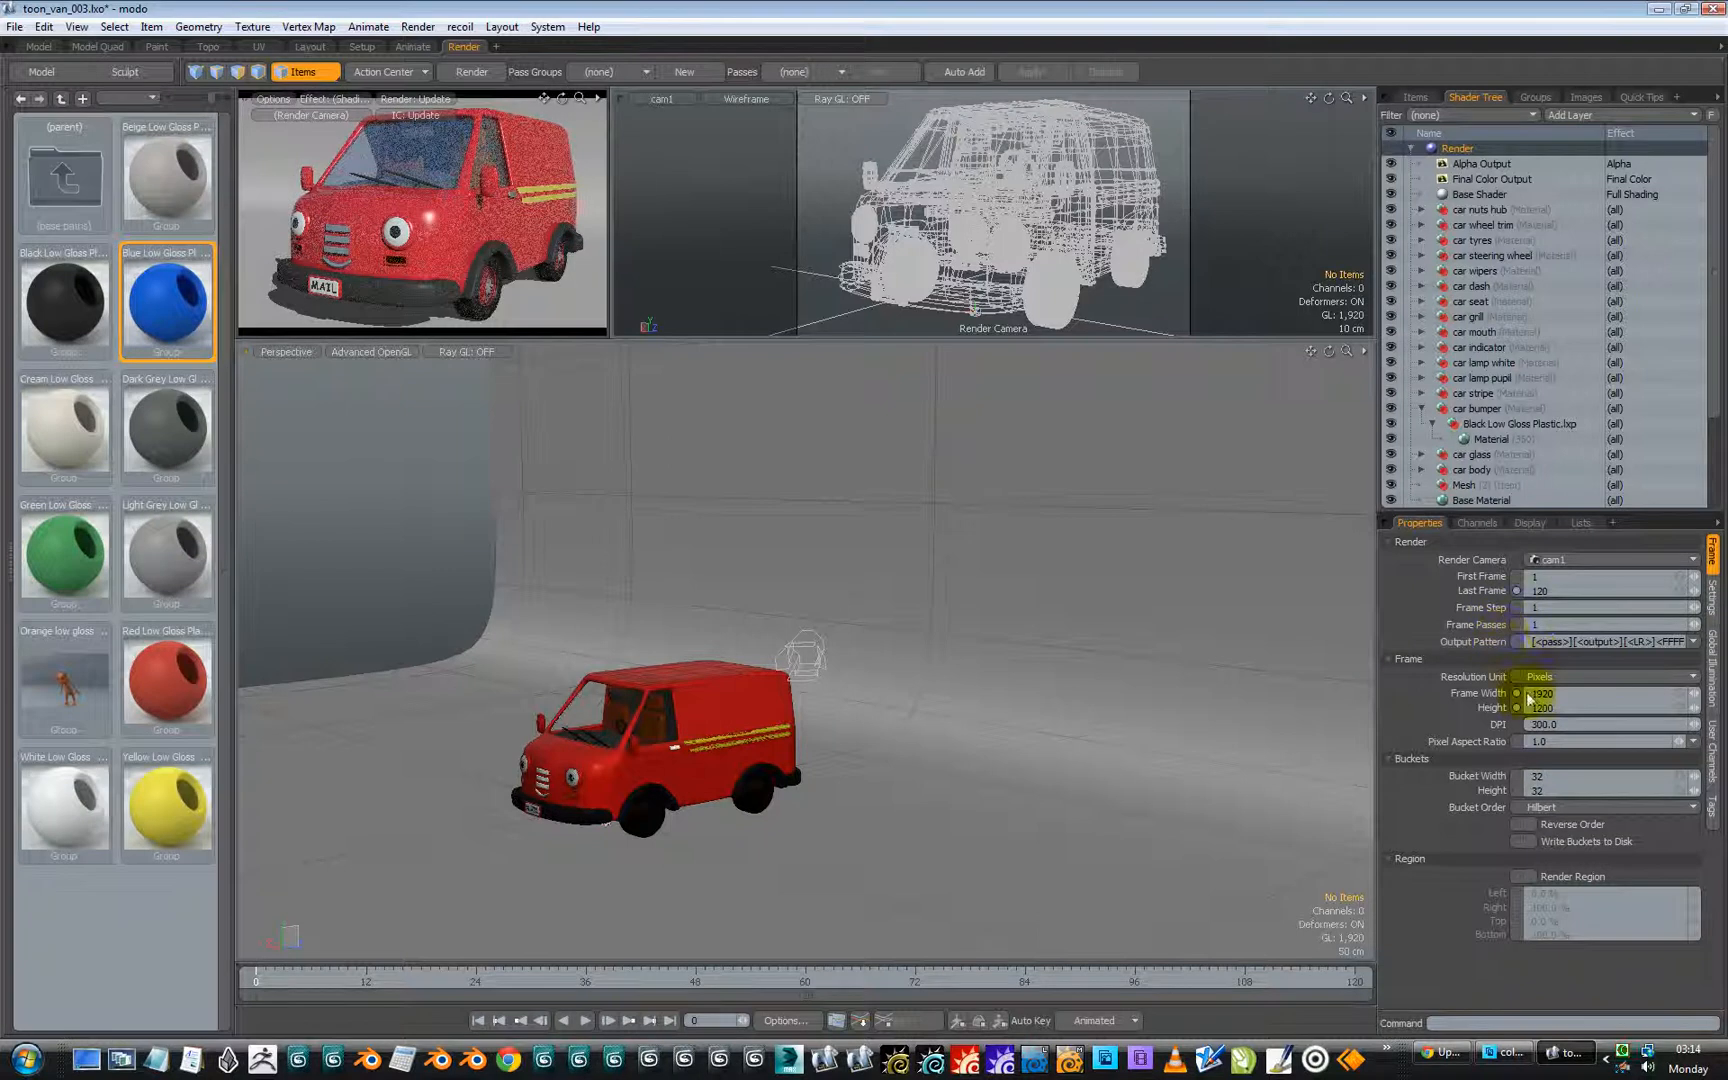
# Step: Switch ray-traced Shadows off and back on in the Render item's settings
pyautogui.click(1714, 610)
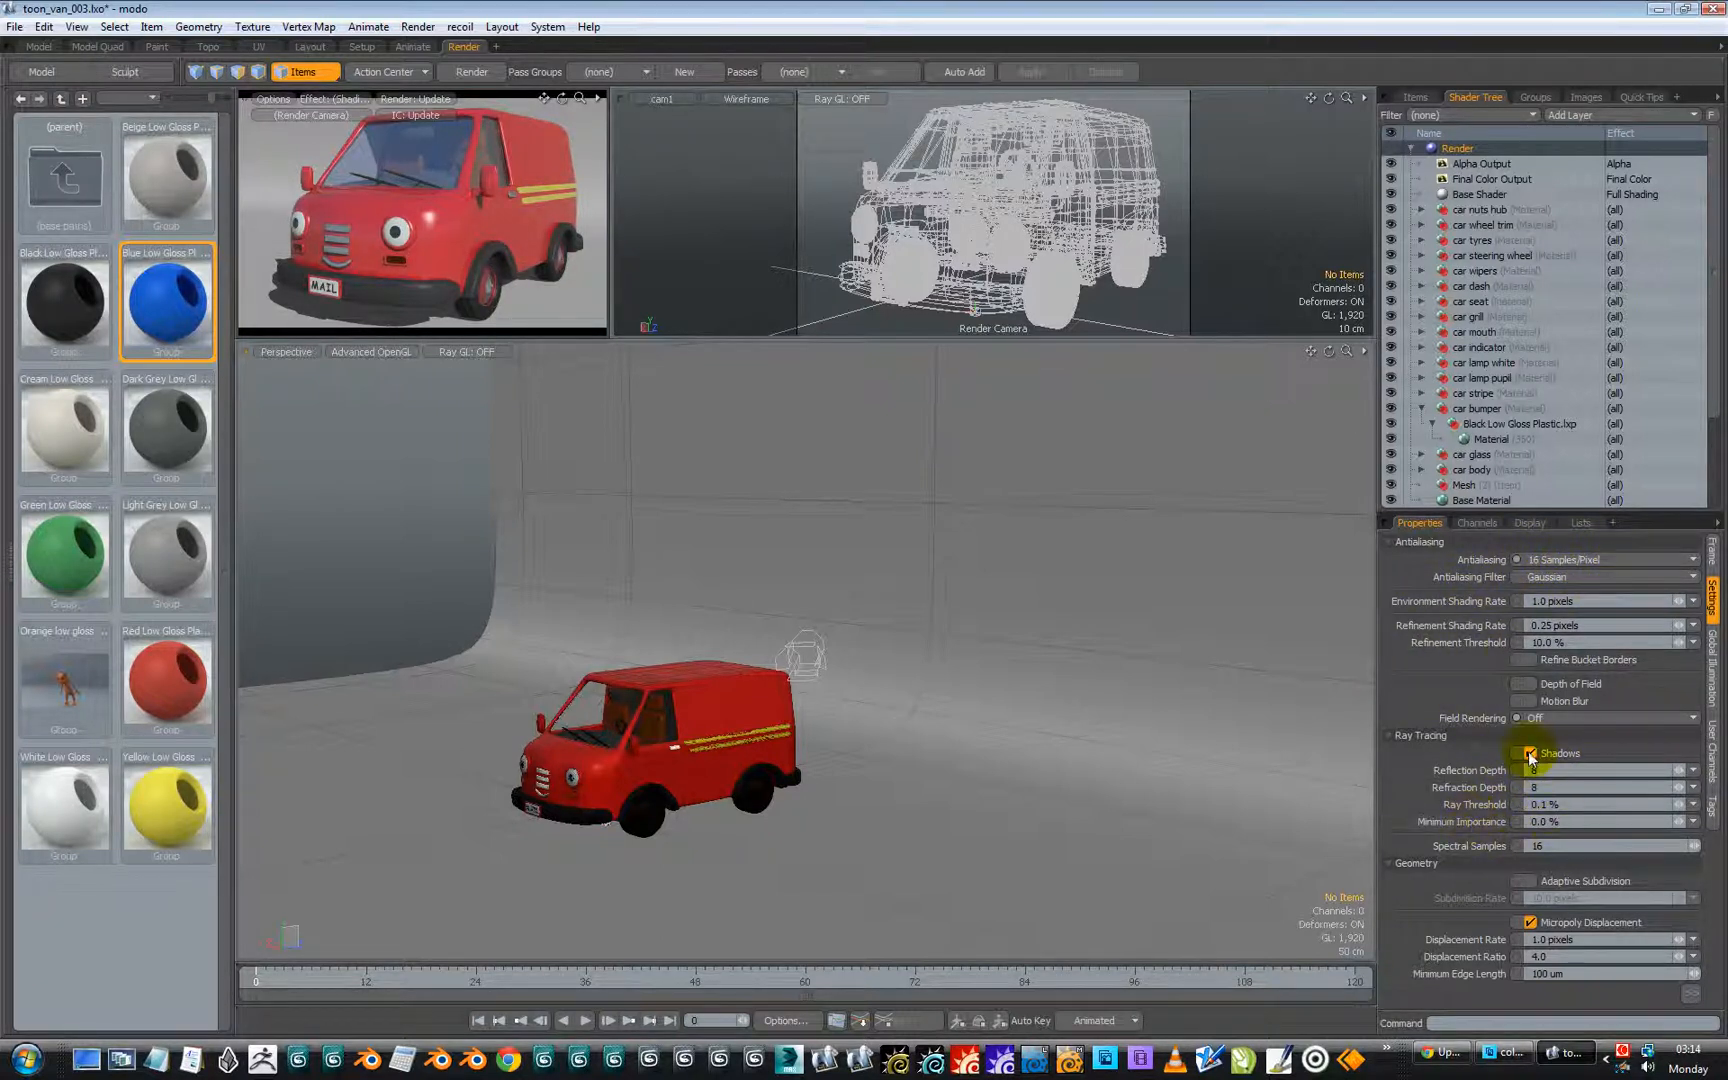
pyautogui.click(1530, 753)
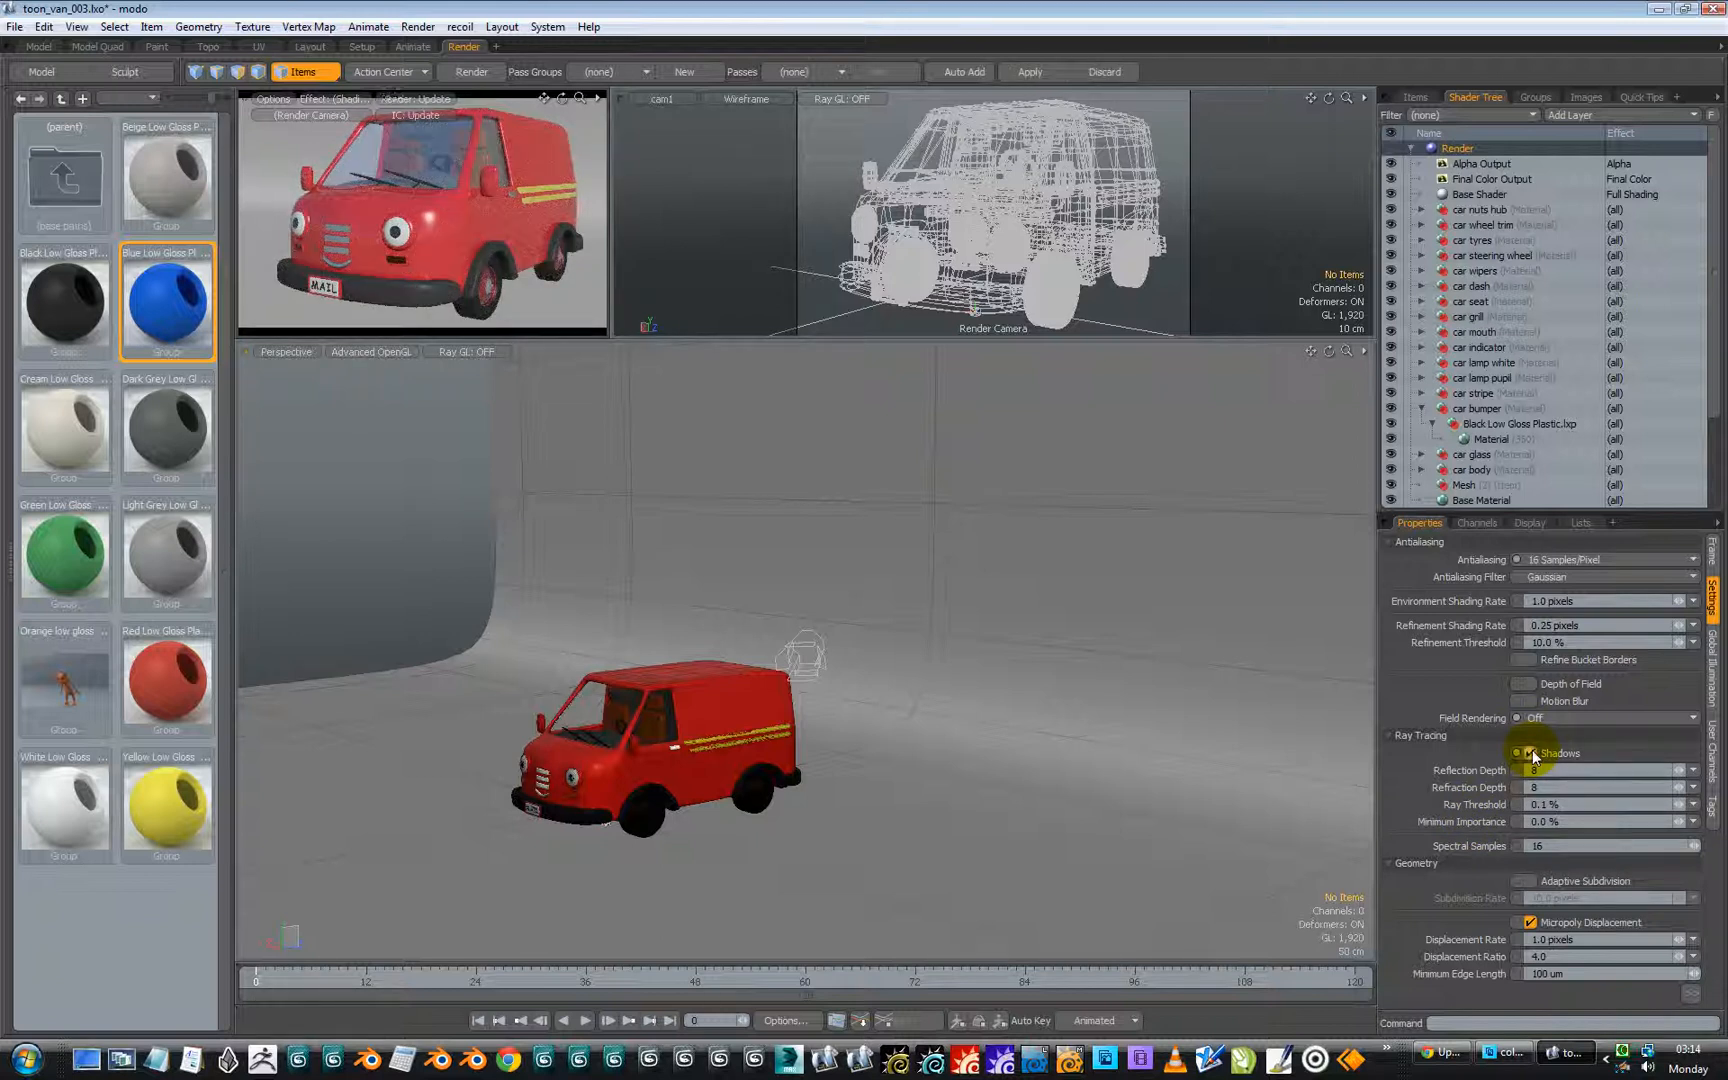
pyautogui.click(1531, 753)
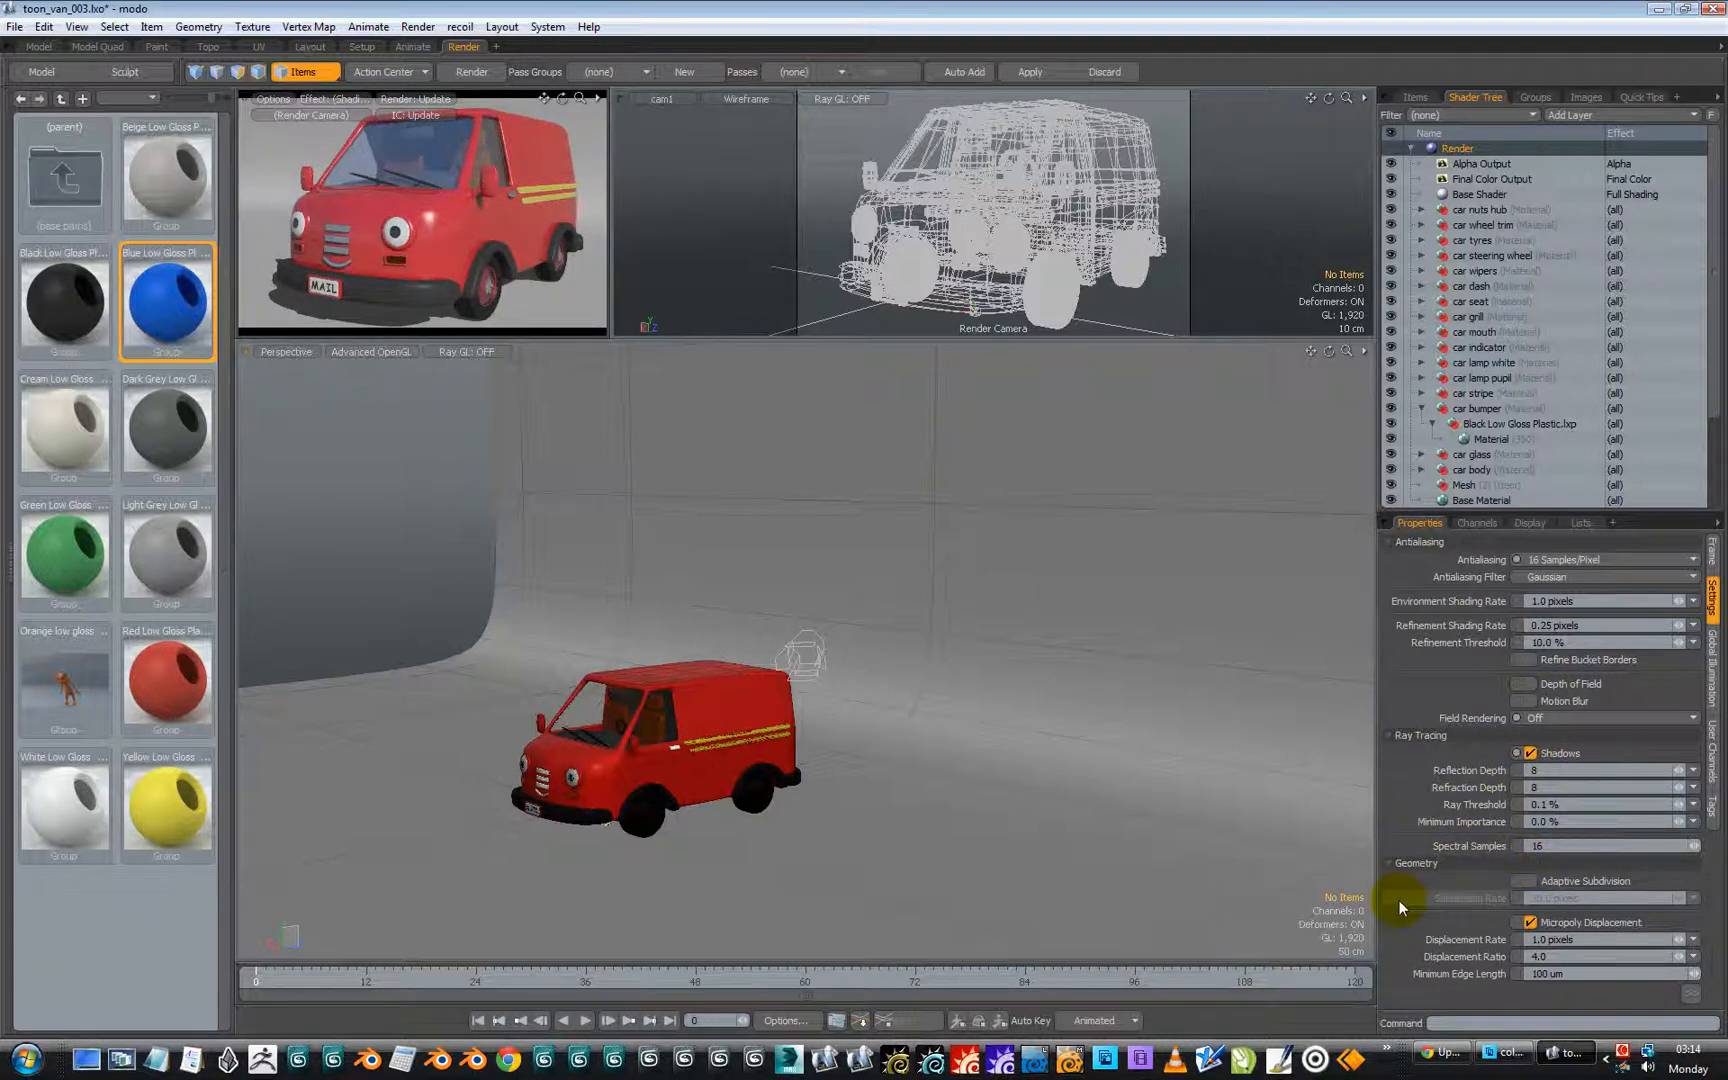
# Step: Show the Render item's Global Illumination settings and hide the directional light "a" in the item list
pyautogui.click(1713, 675)
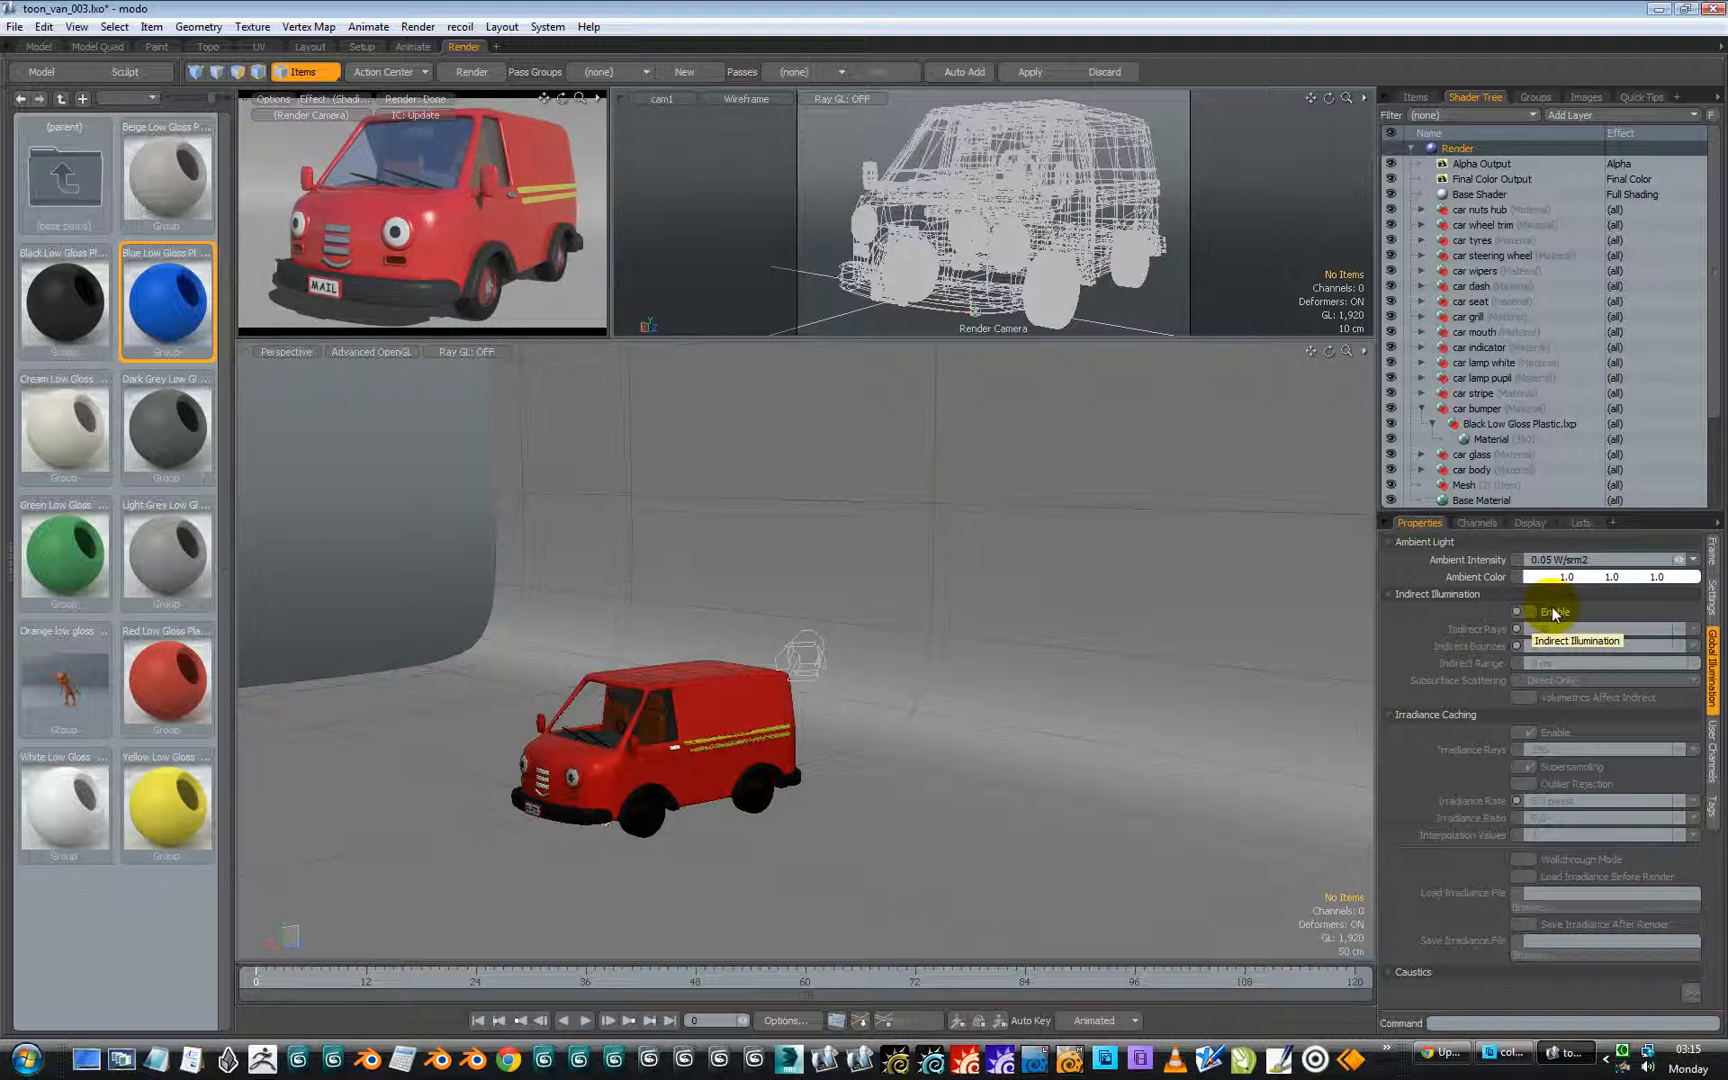
pyautogui.click(1417, 98)
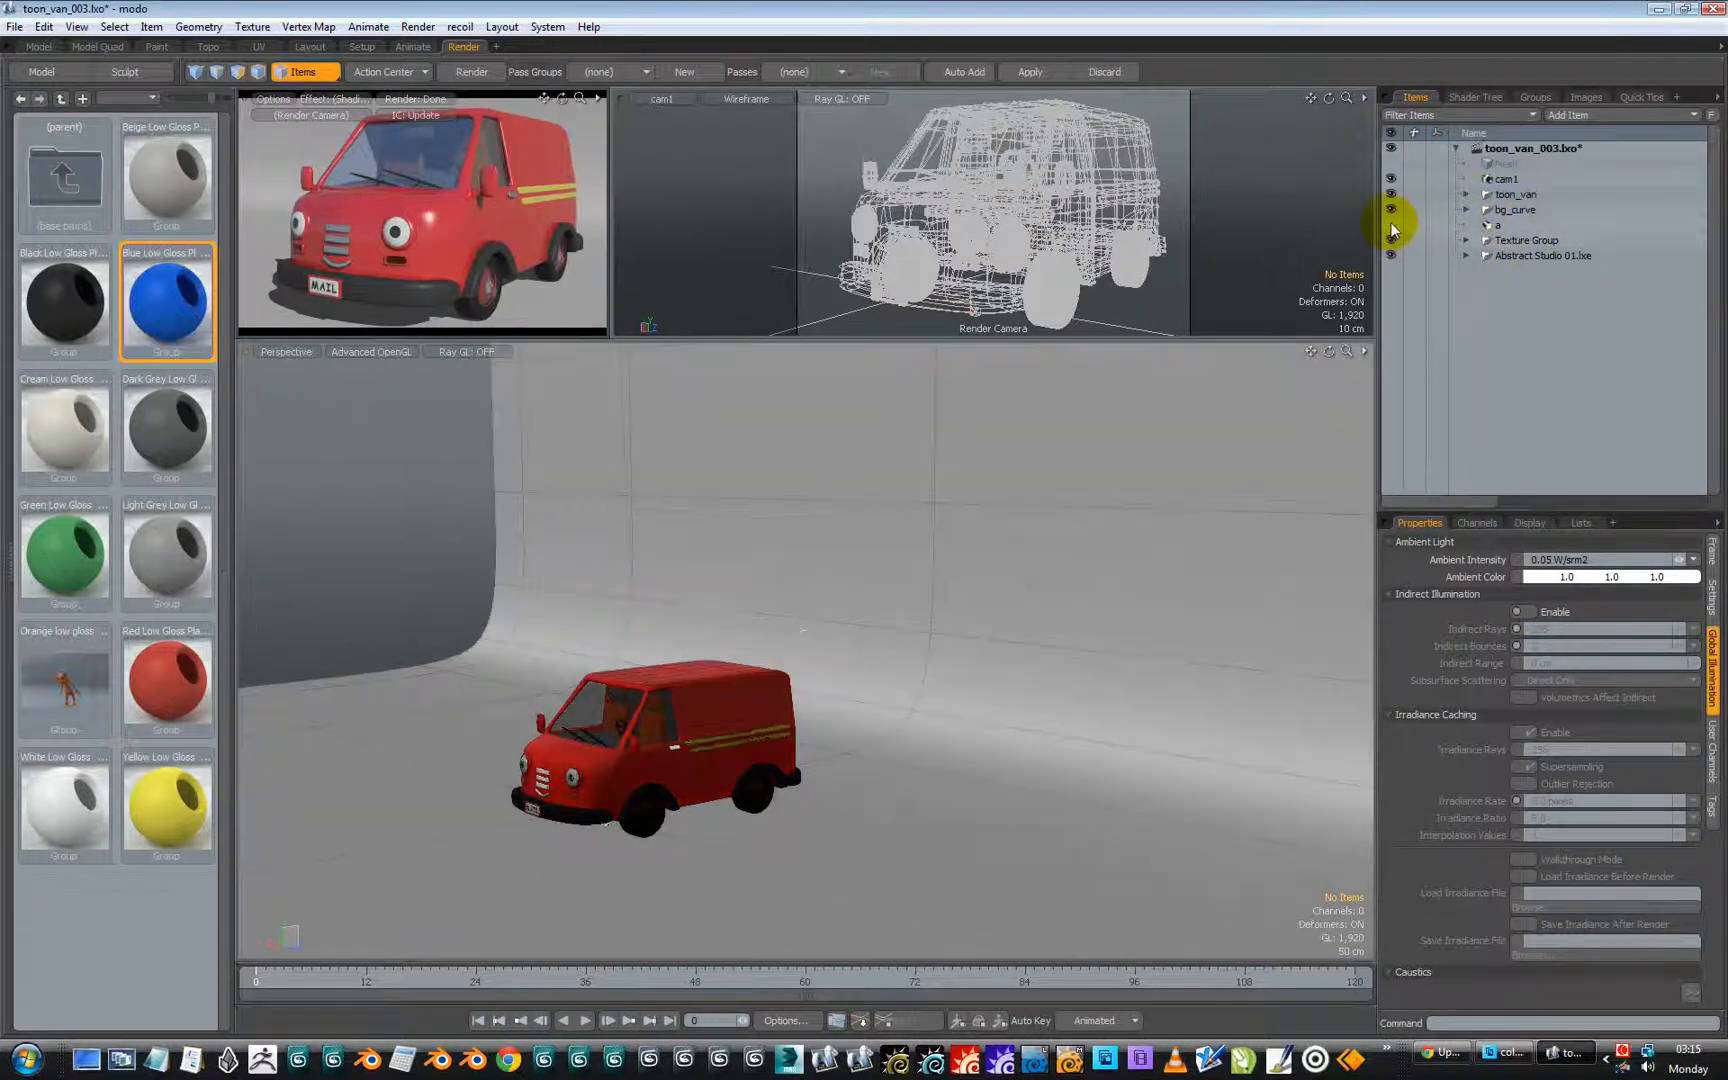
pyautogui.click(1391, 226)
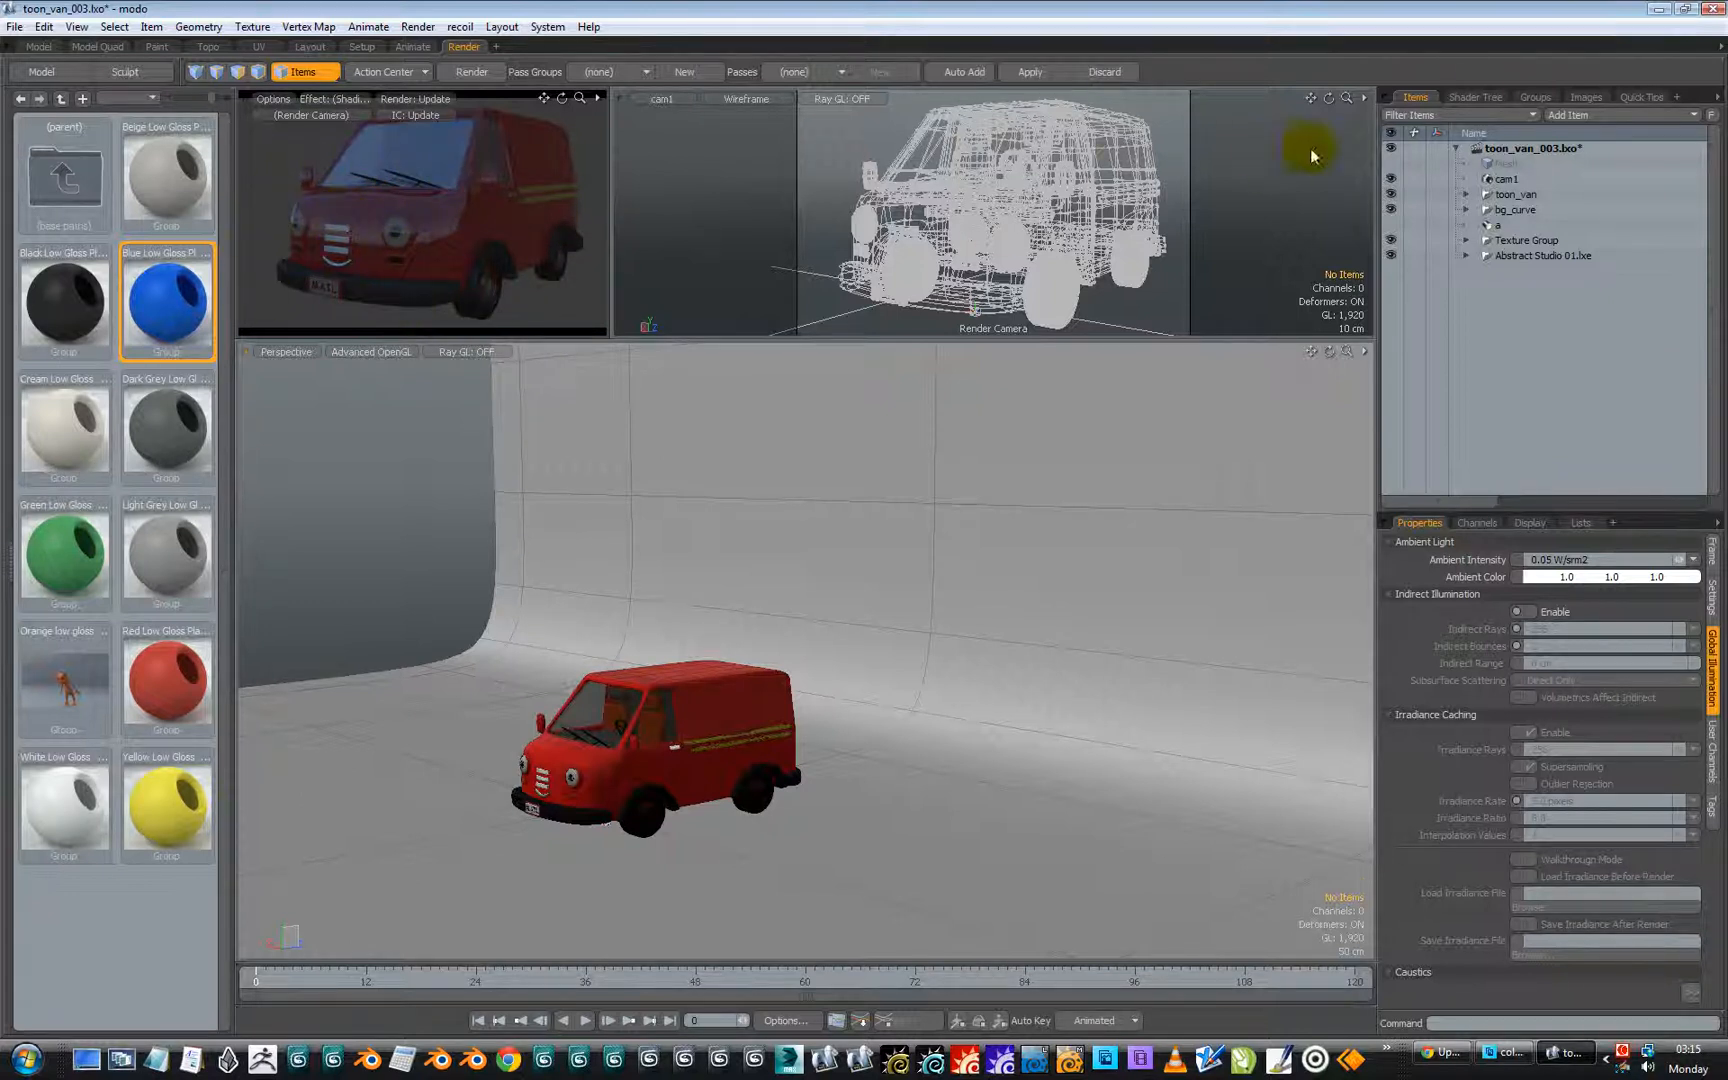
# Step: Collapse the Render item in the shader tree and show the Environment Material's settings
pyautogui.click(1473, 97)
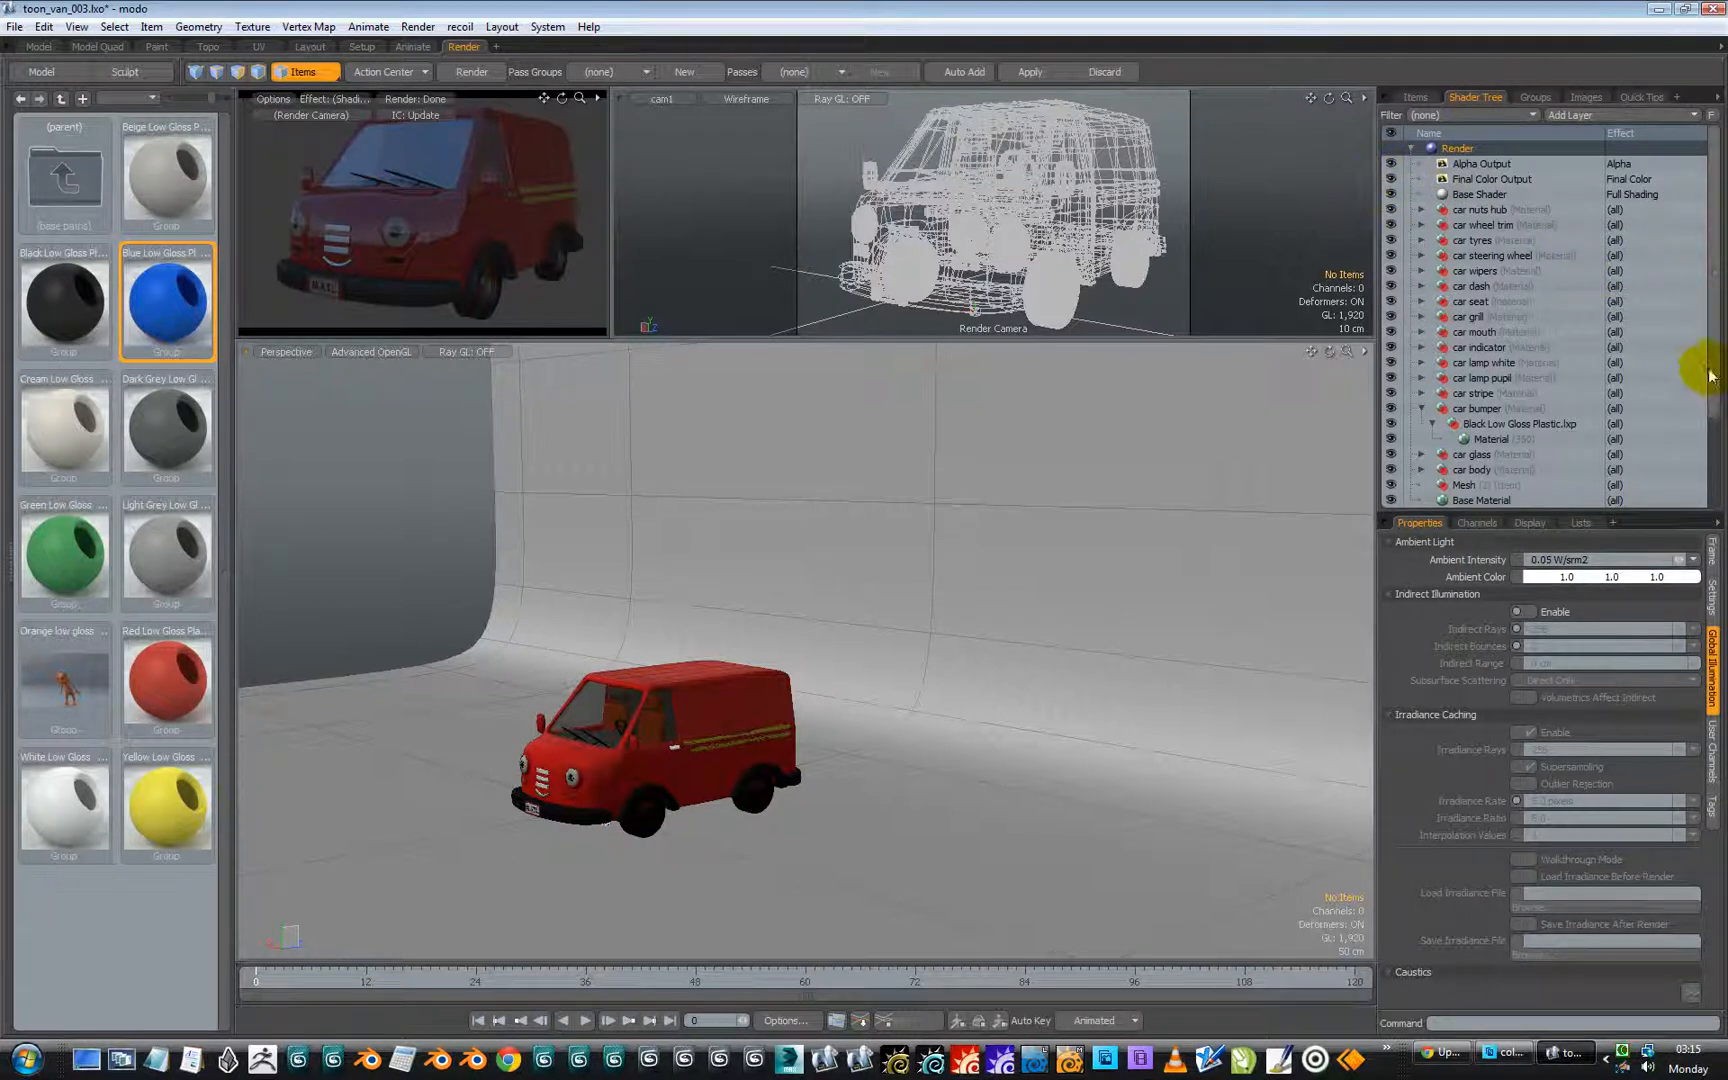
pyautogui.click(1410, 150)
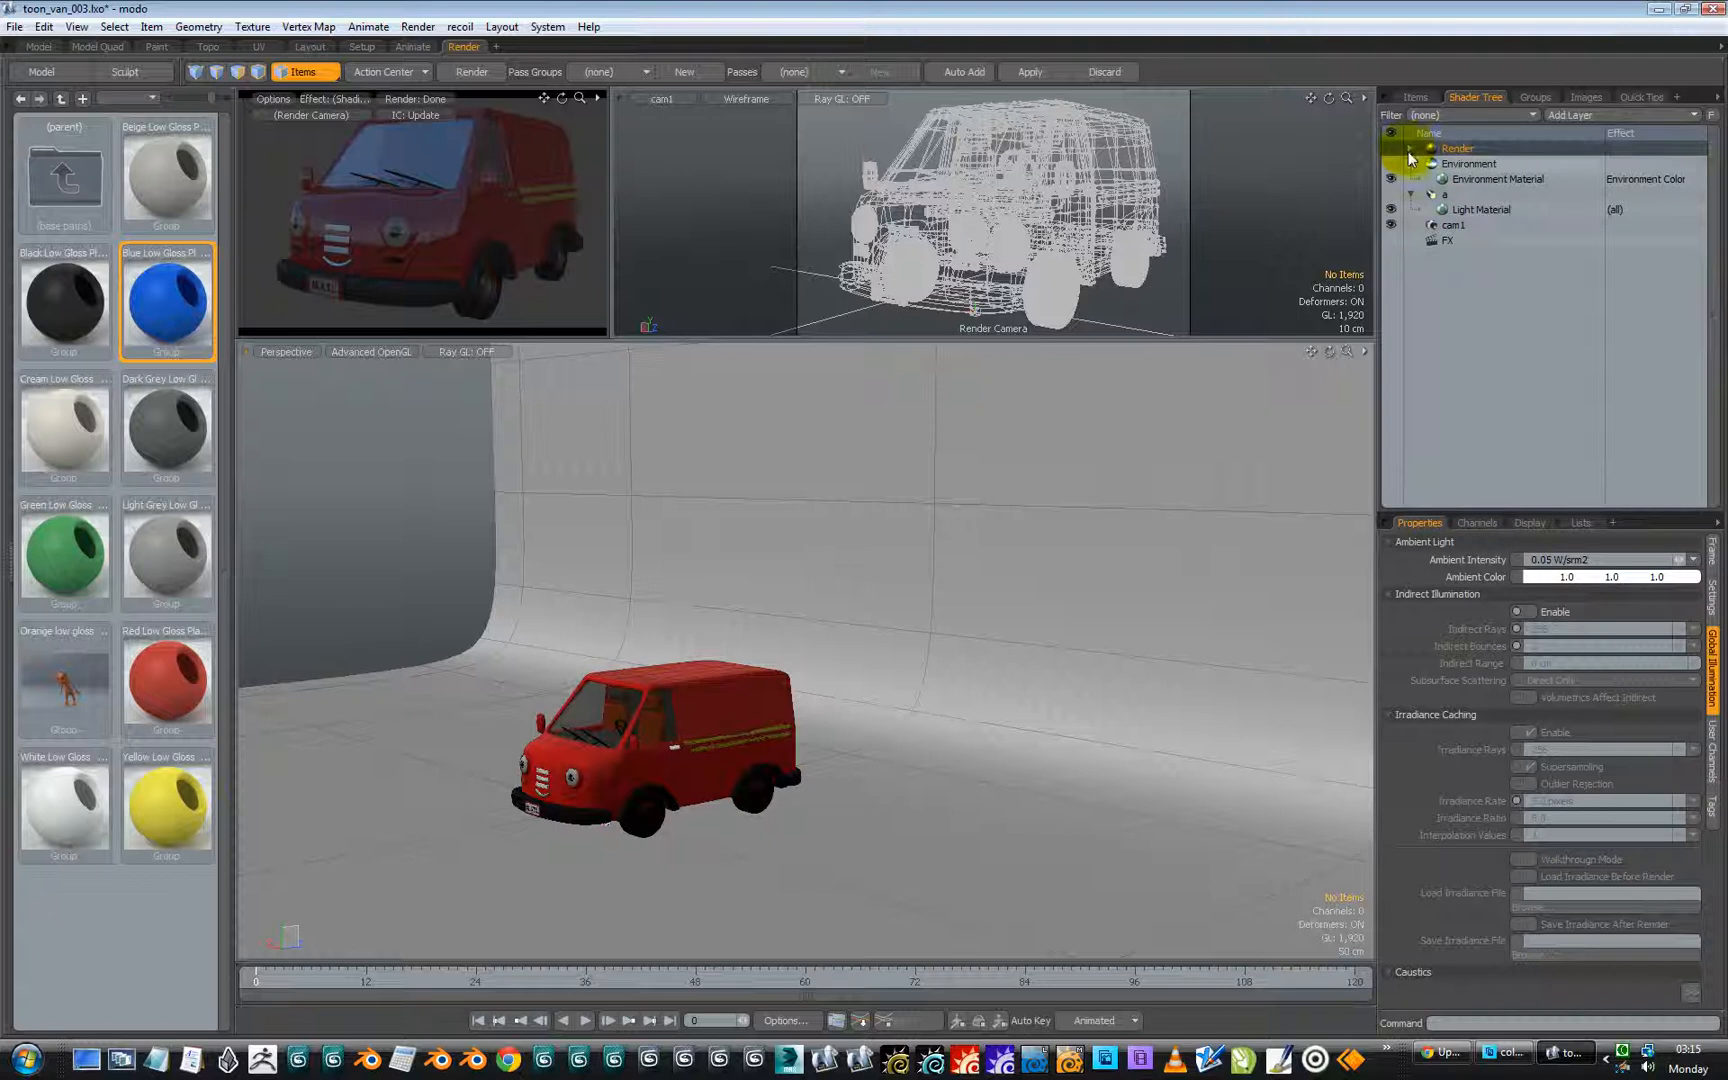
pyautogui.click(1483, 182)
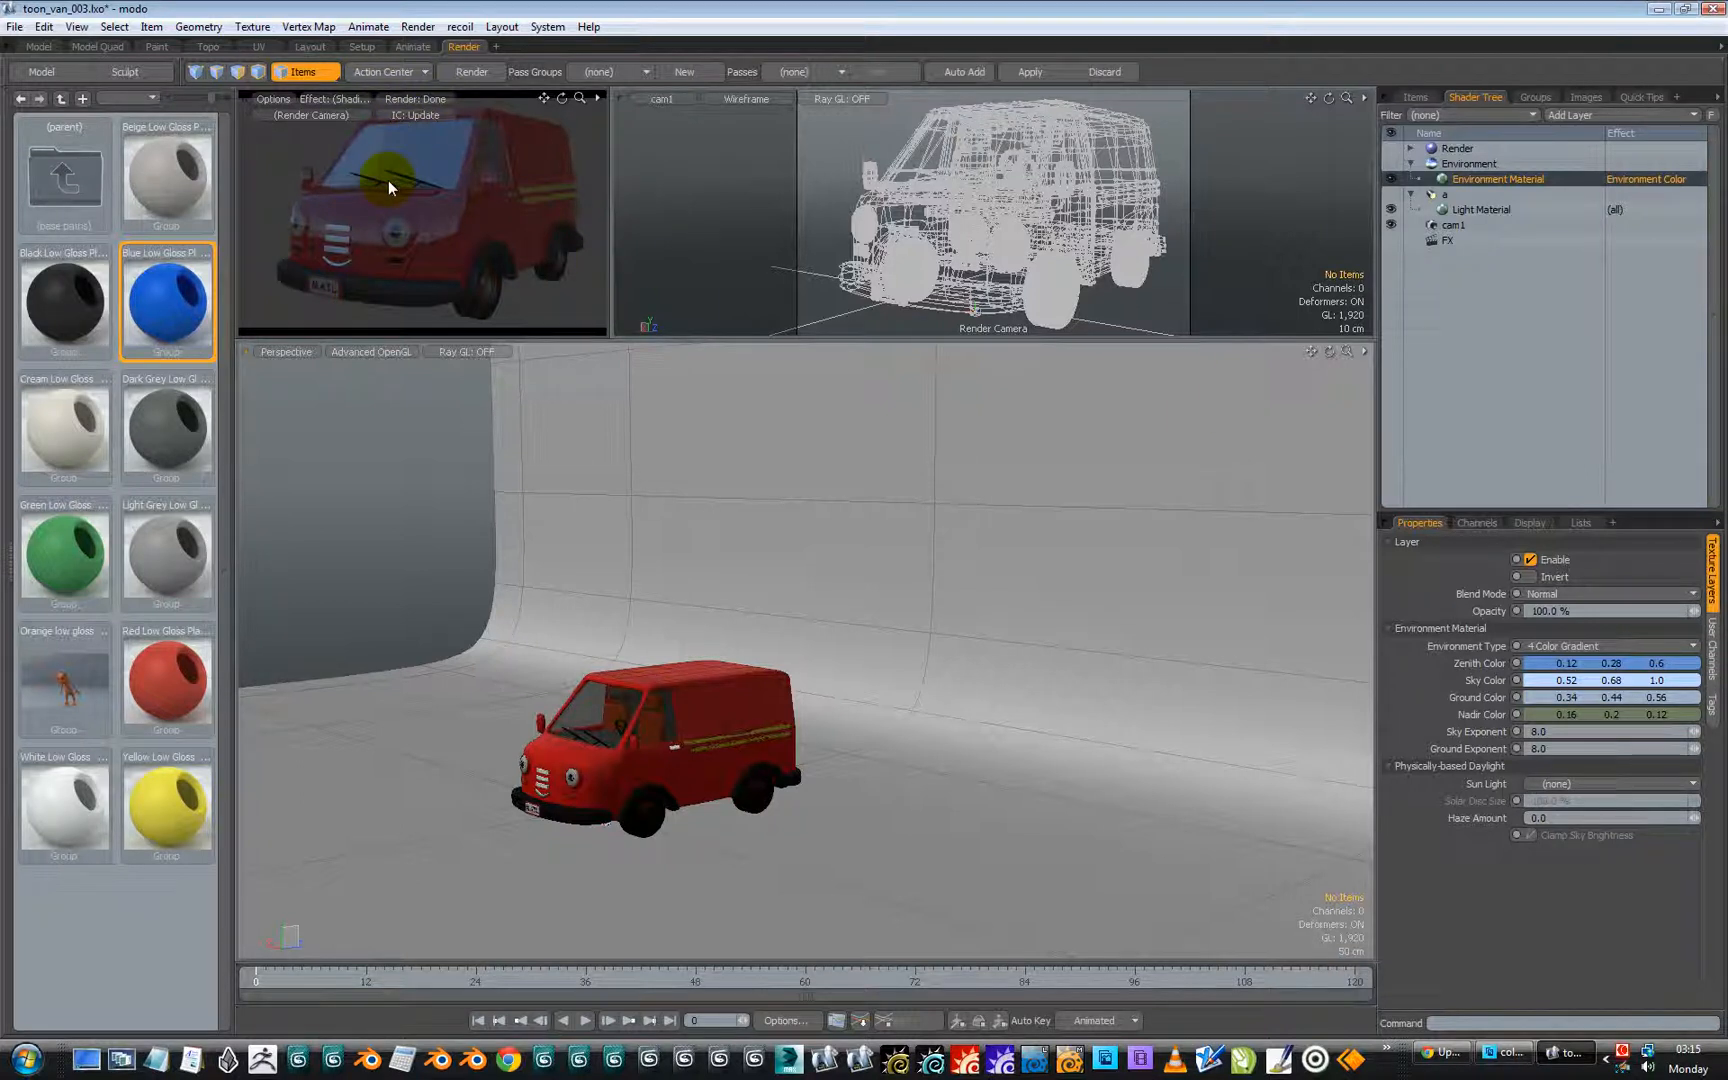
# Step: Browse the preset library from the low gloss plastics up to Environments and open its Studio folder
pyautogui.doubleClick(66, 190)
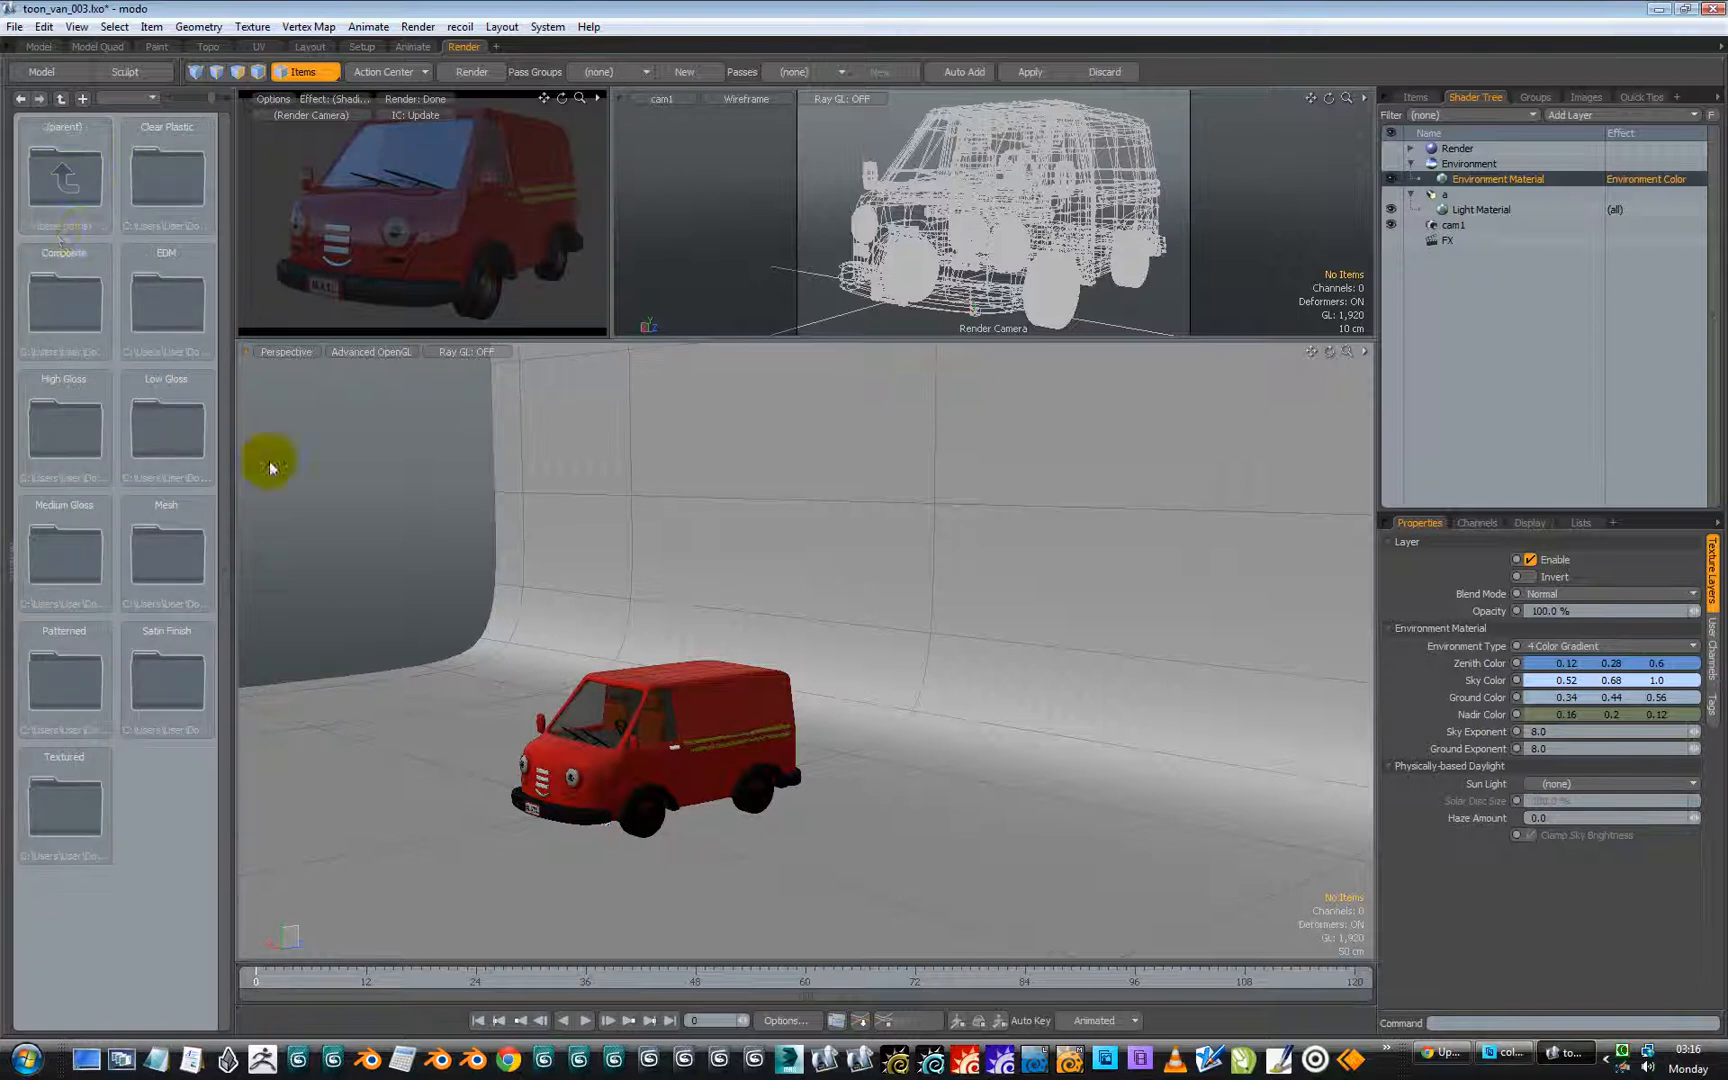
pyautogui.doubleClick(52, 175)
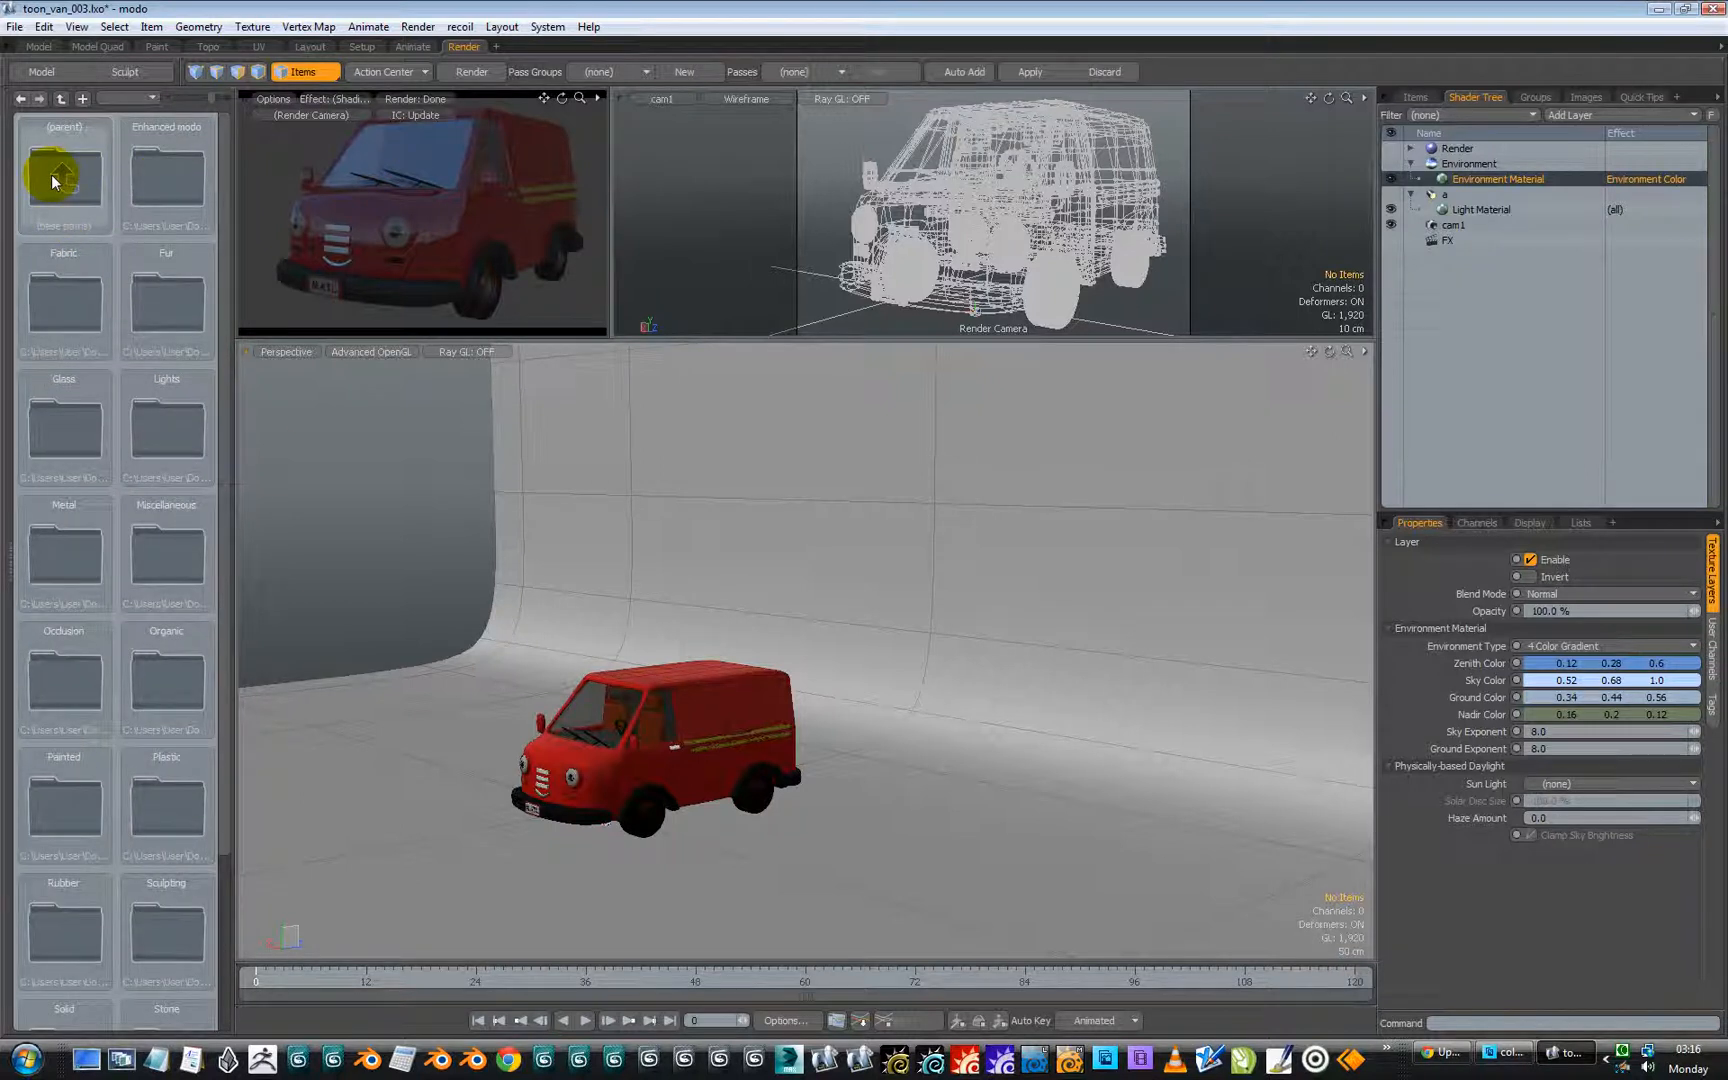
pyautogui.doubleClick(51, 174)
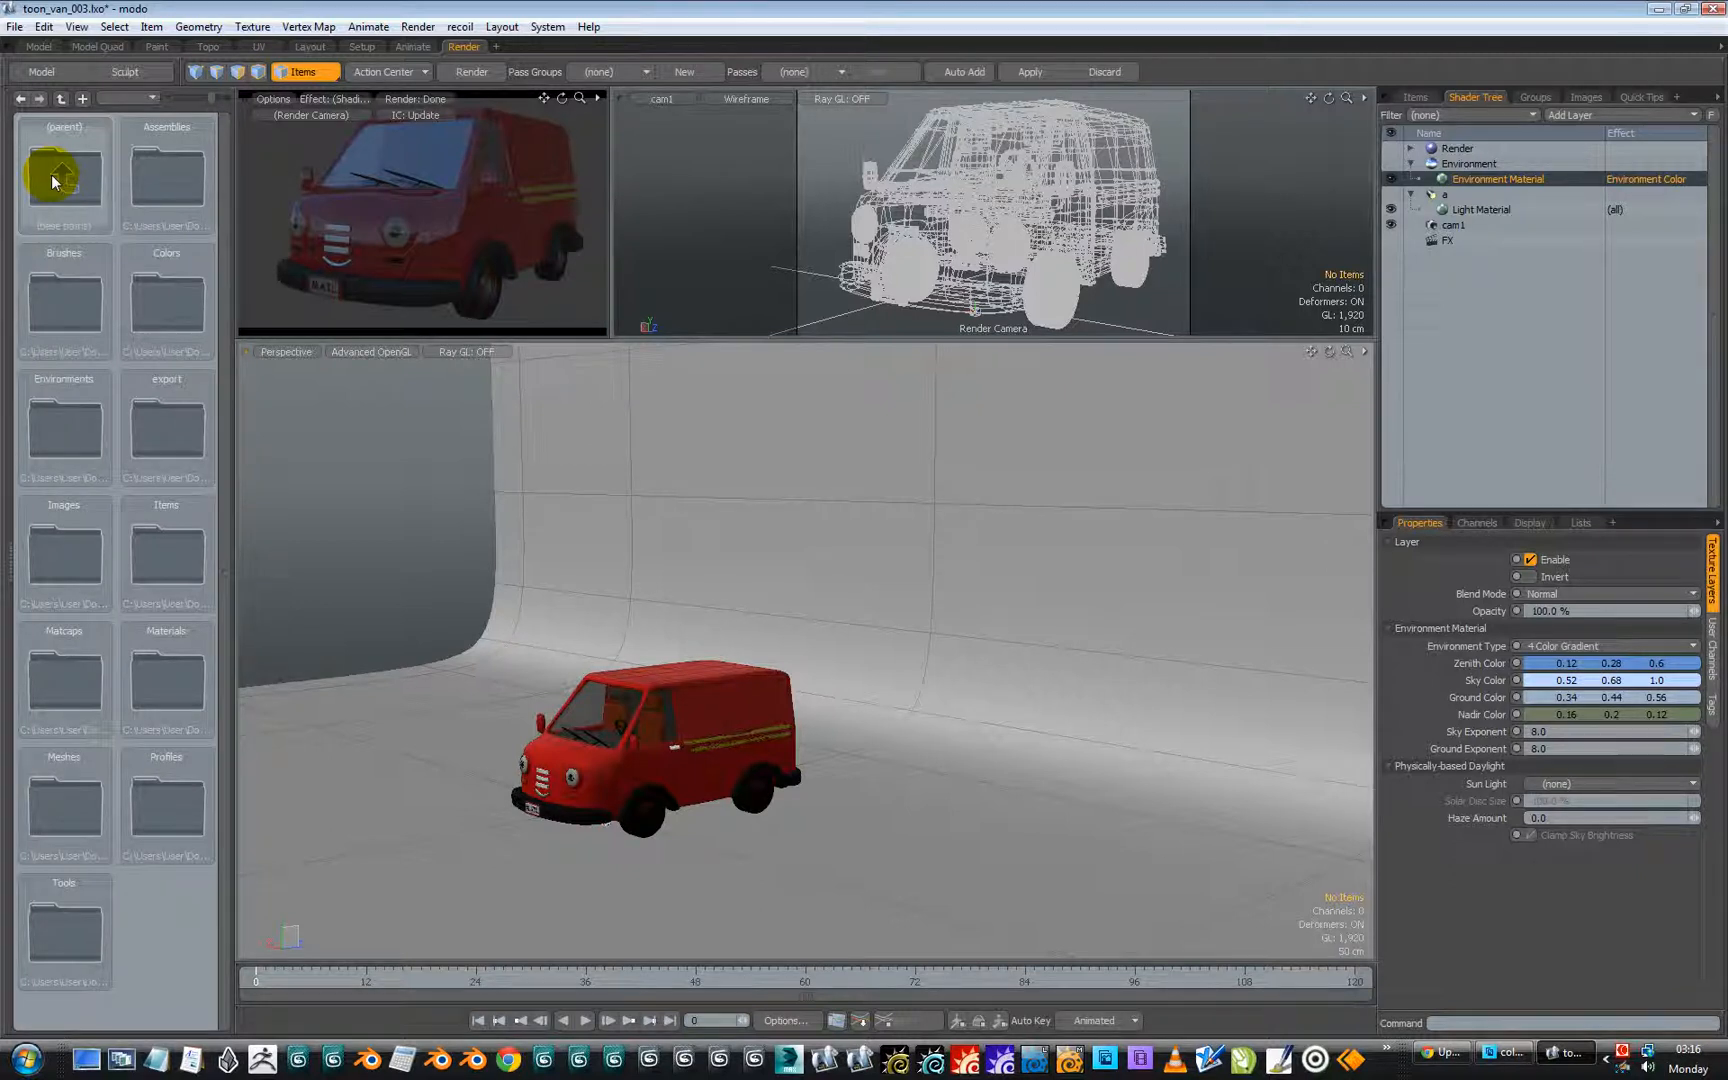
pyautogui.doubleClick(69, 437)
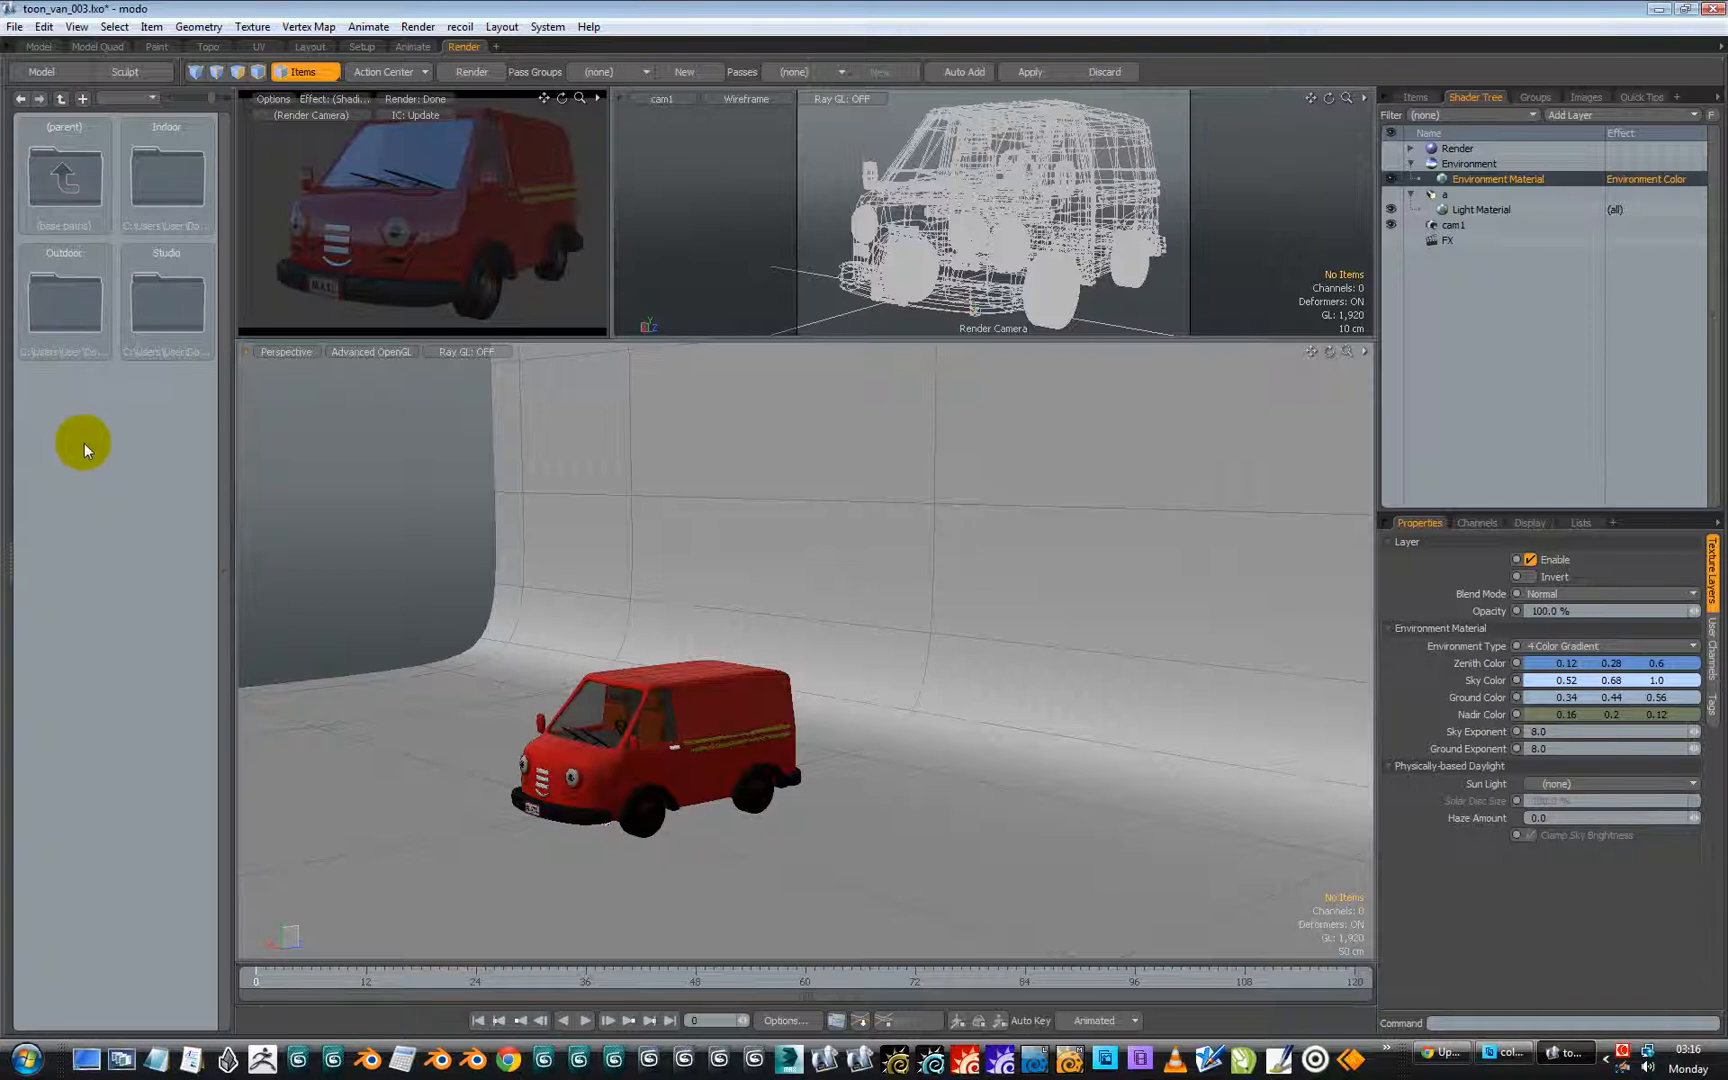
pyautogui.doubleClick(180, 310)
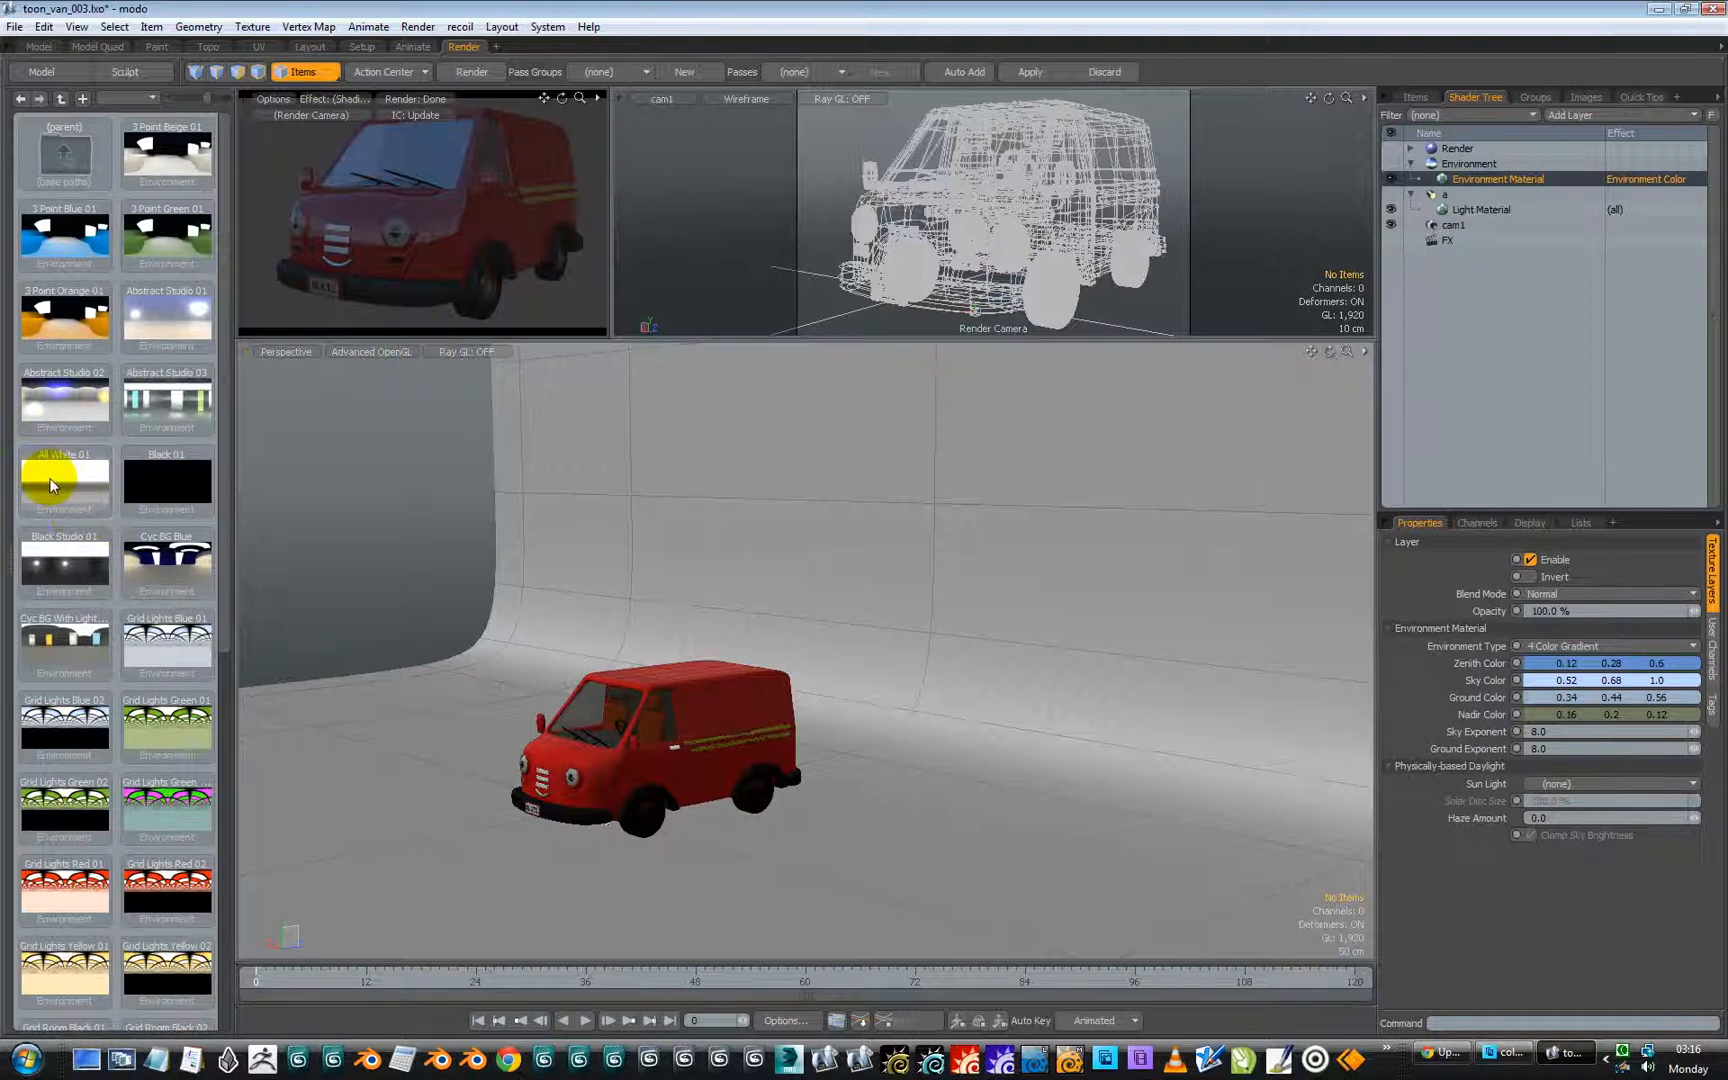
# Step: Apply the Soft Tent 01 studio preset to the Environment and select its Soft Tent image layer in the shader tree
pyautogui.click(157, 560)
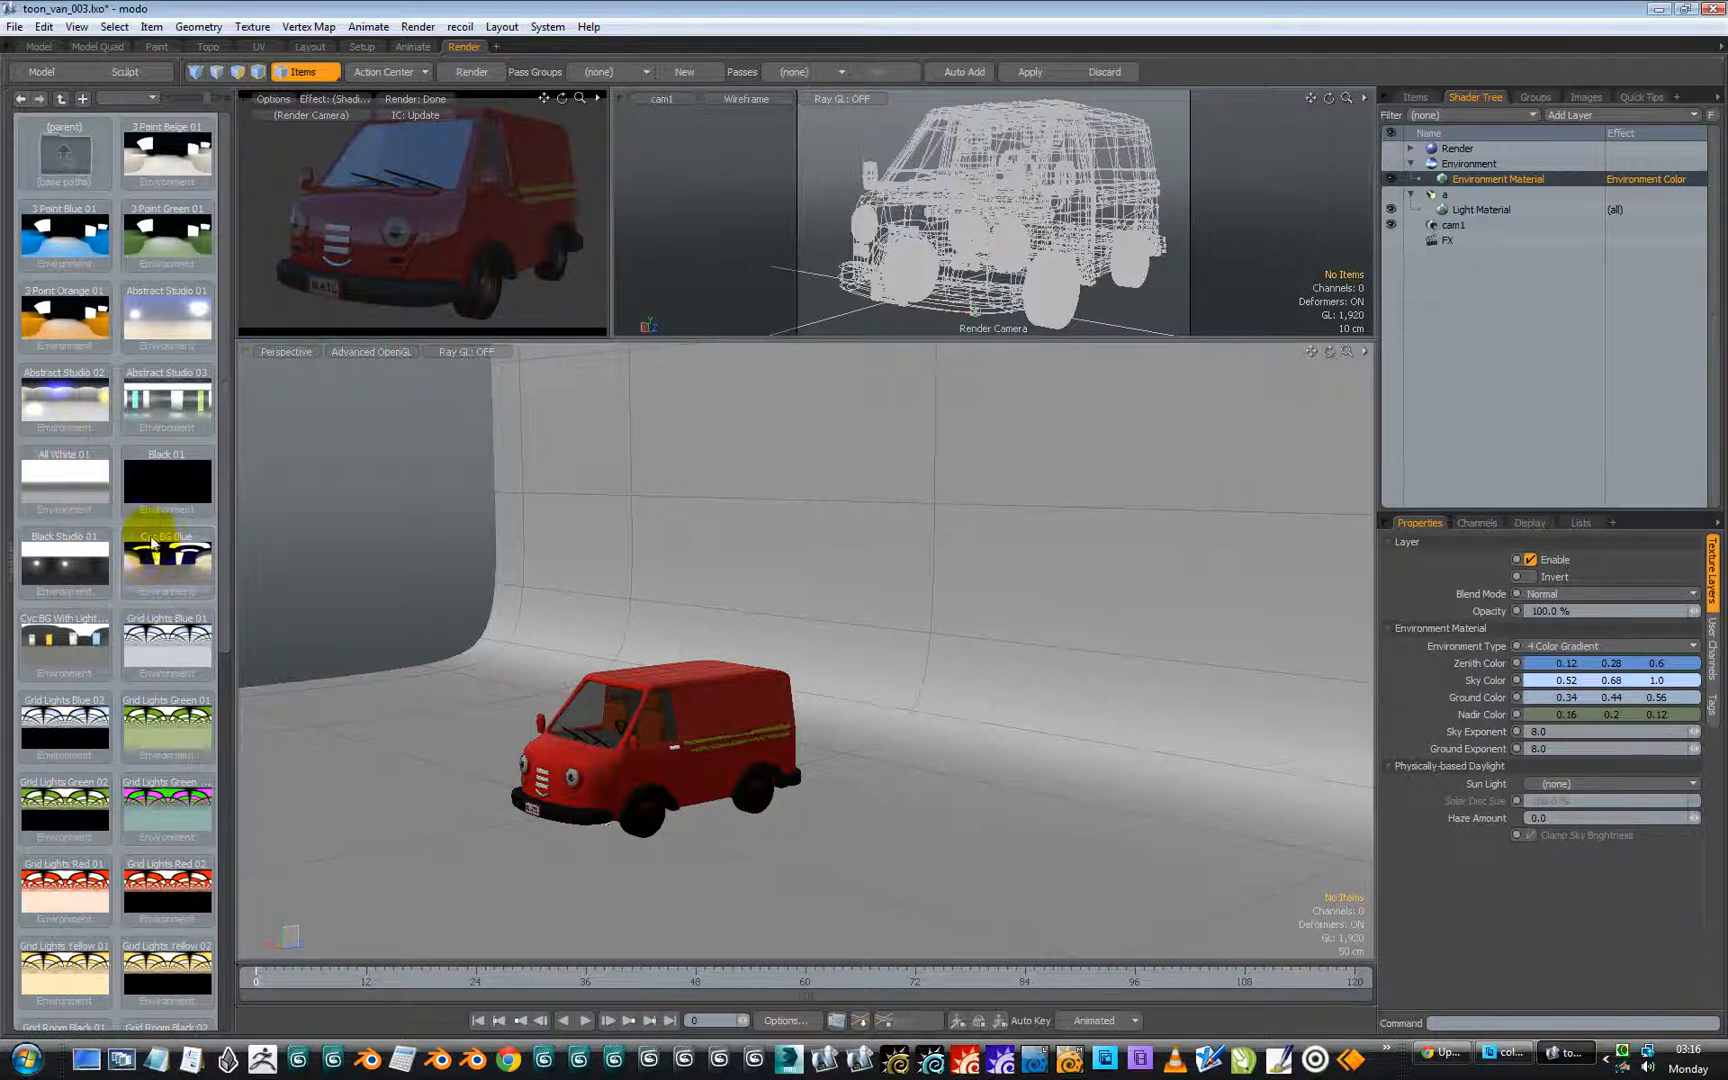
pyautogui.scroll(-8, 159, 550)
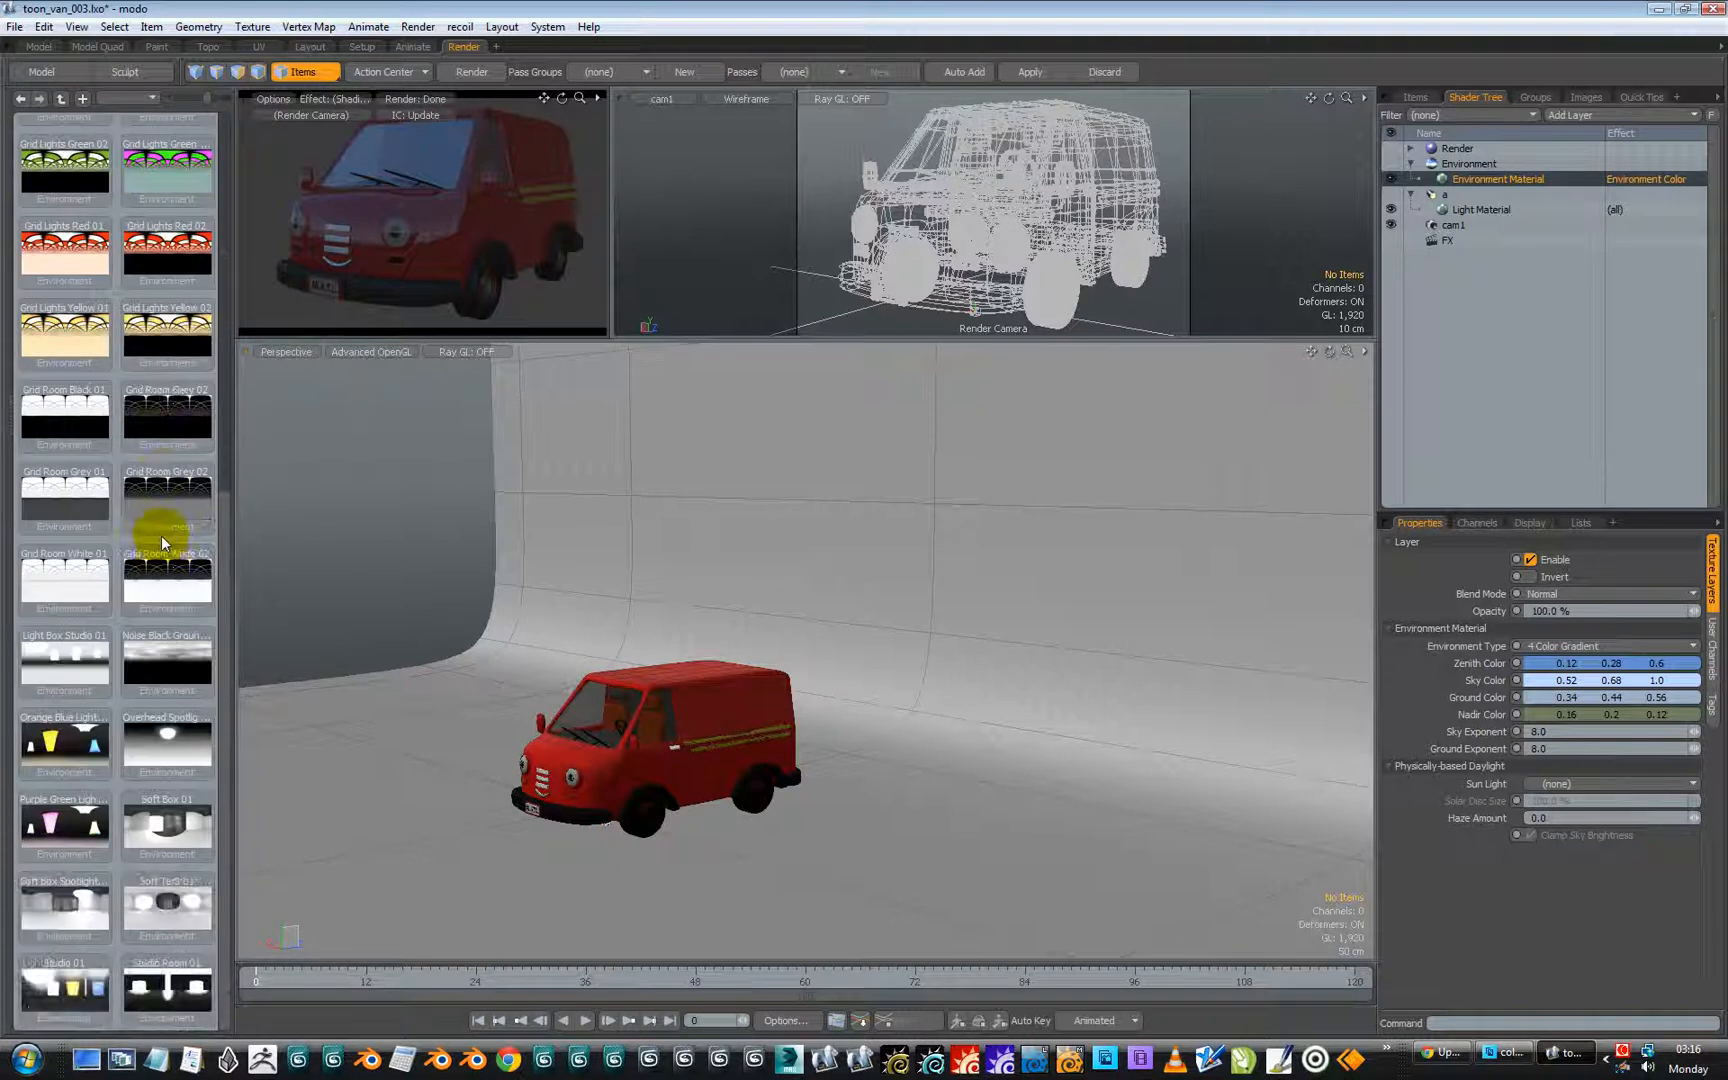
pyautogui.click(155, 908)
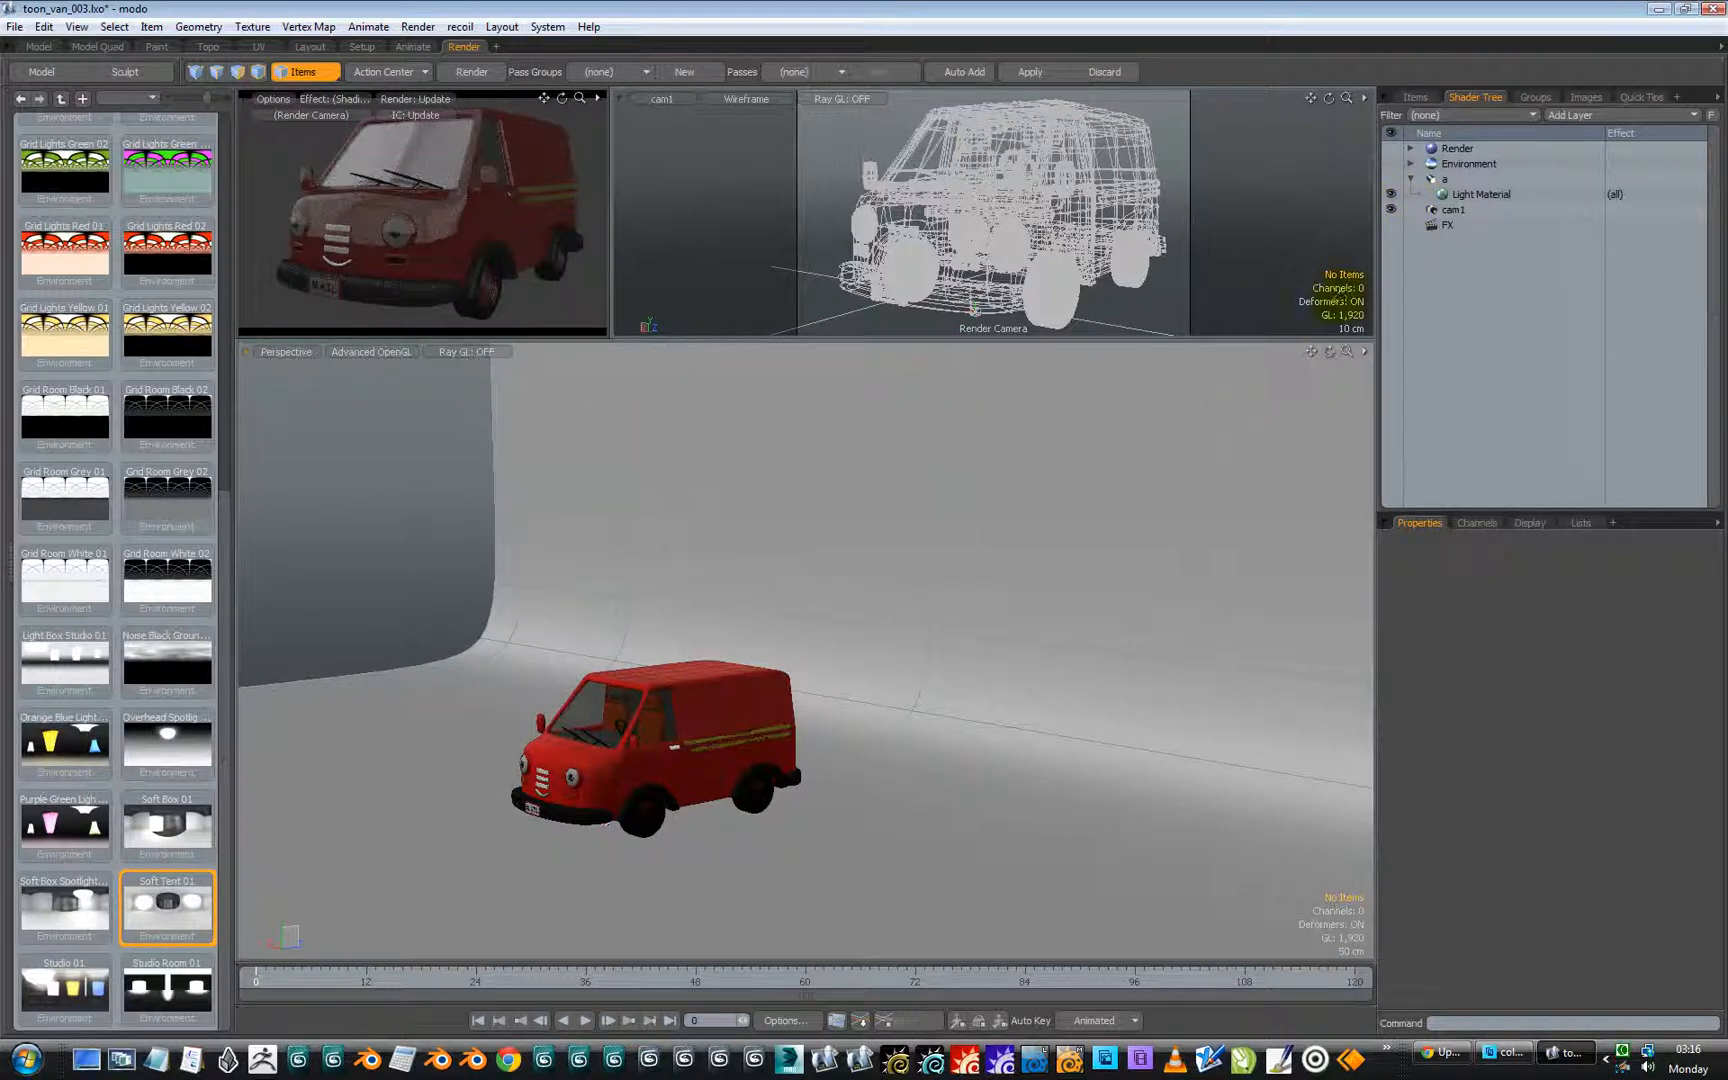
pyautogui.click(1414, 196)
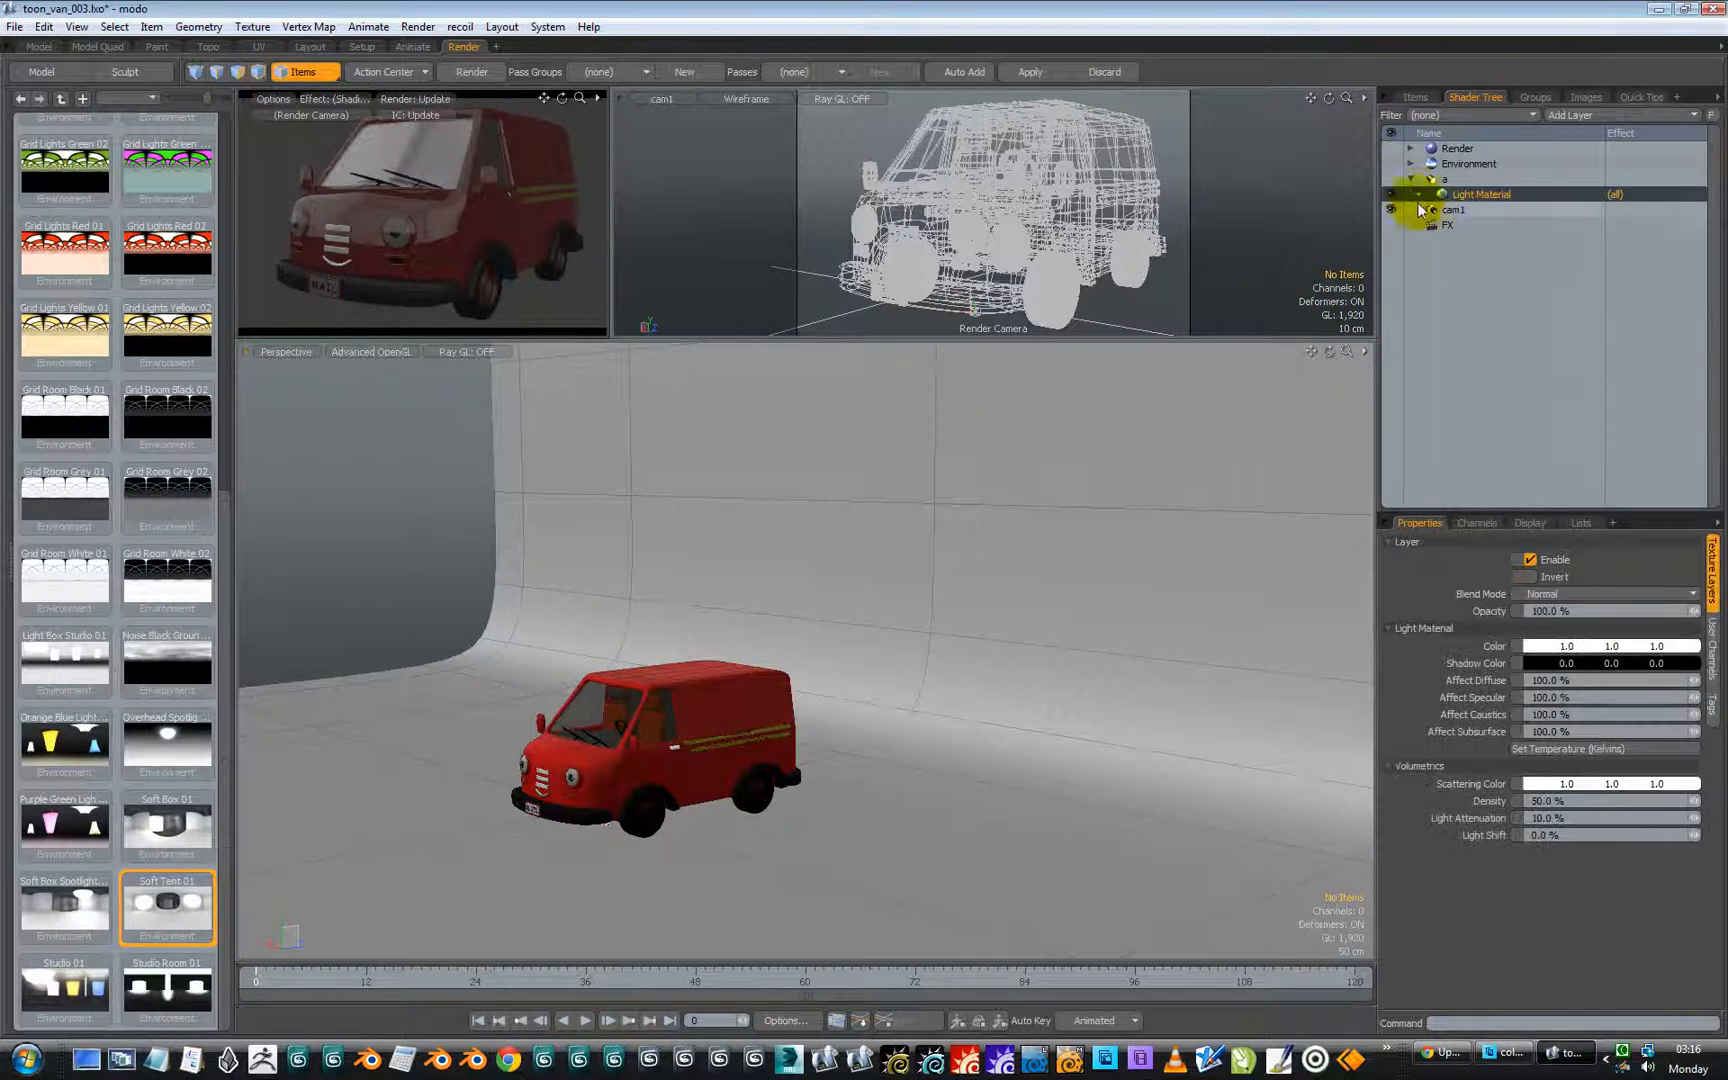
pyautogui.click(1411, 163)
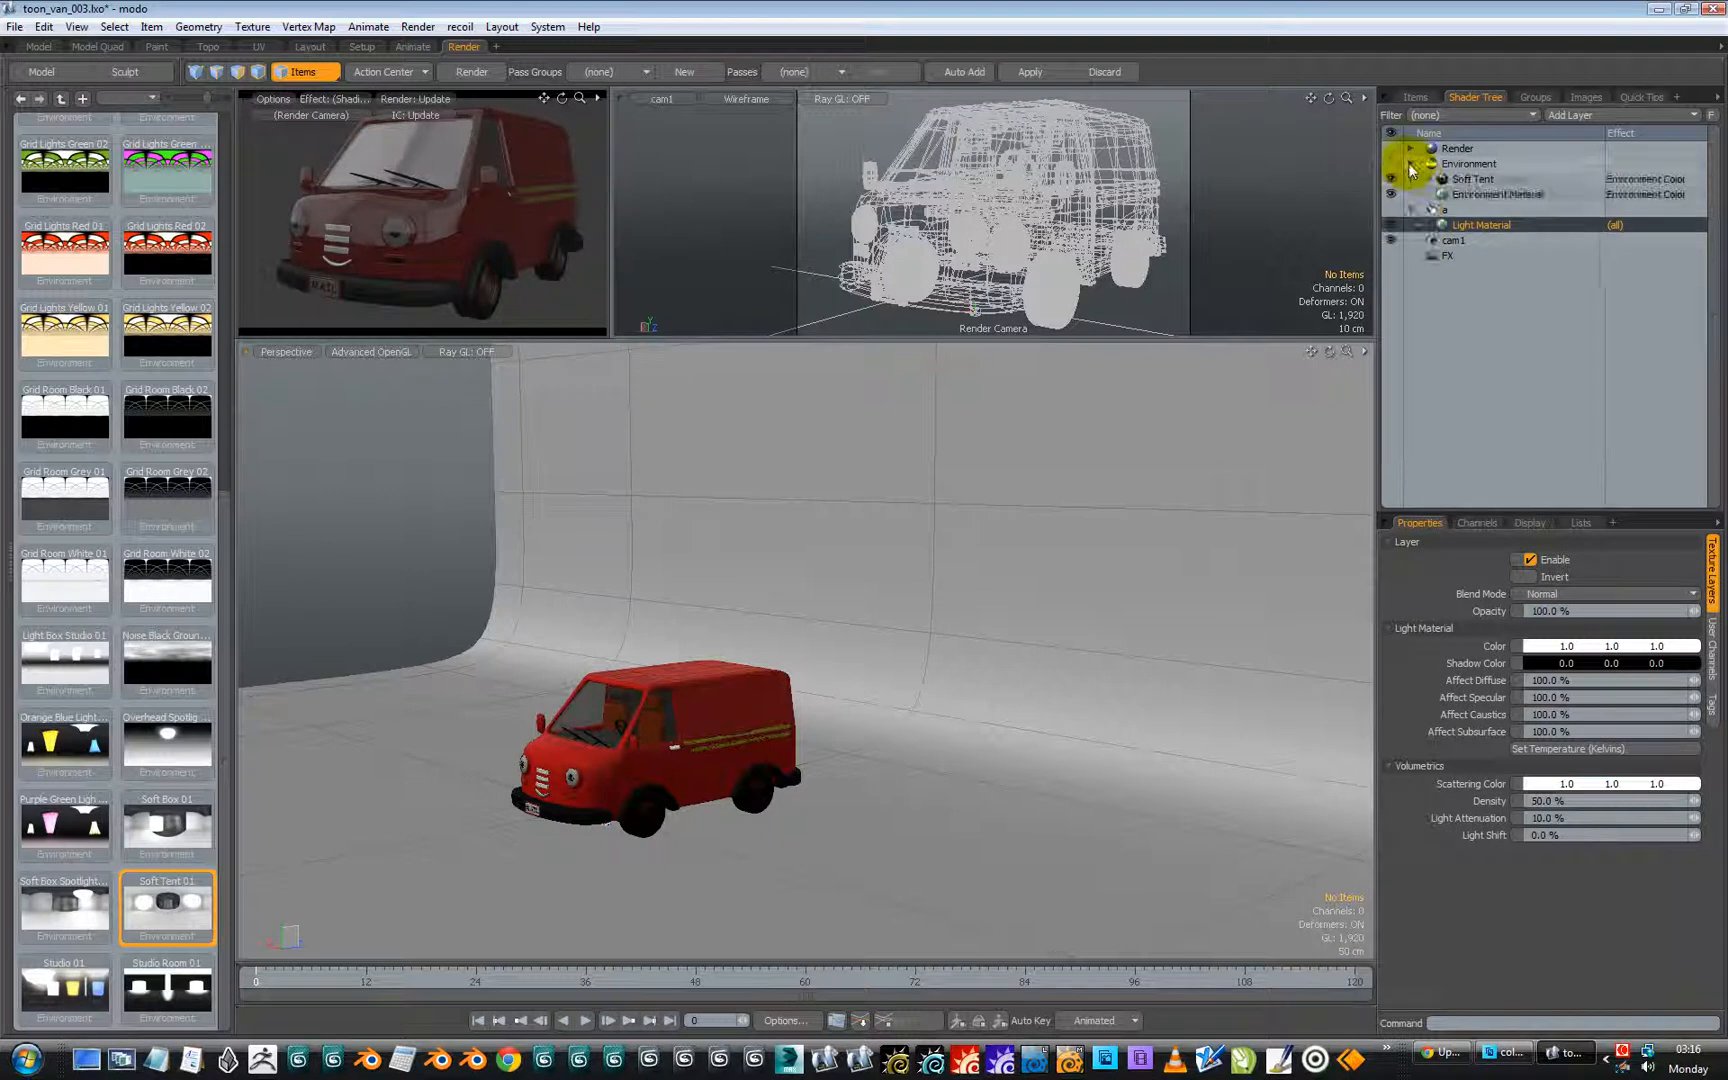
pyautogui.click(1510, 179)
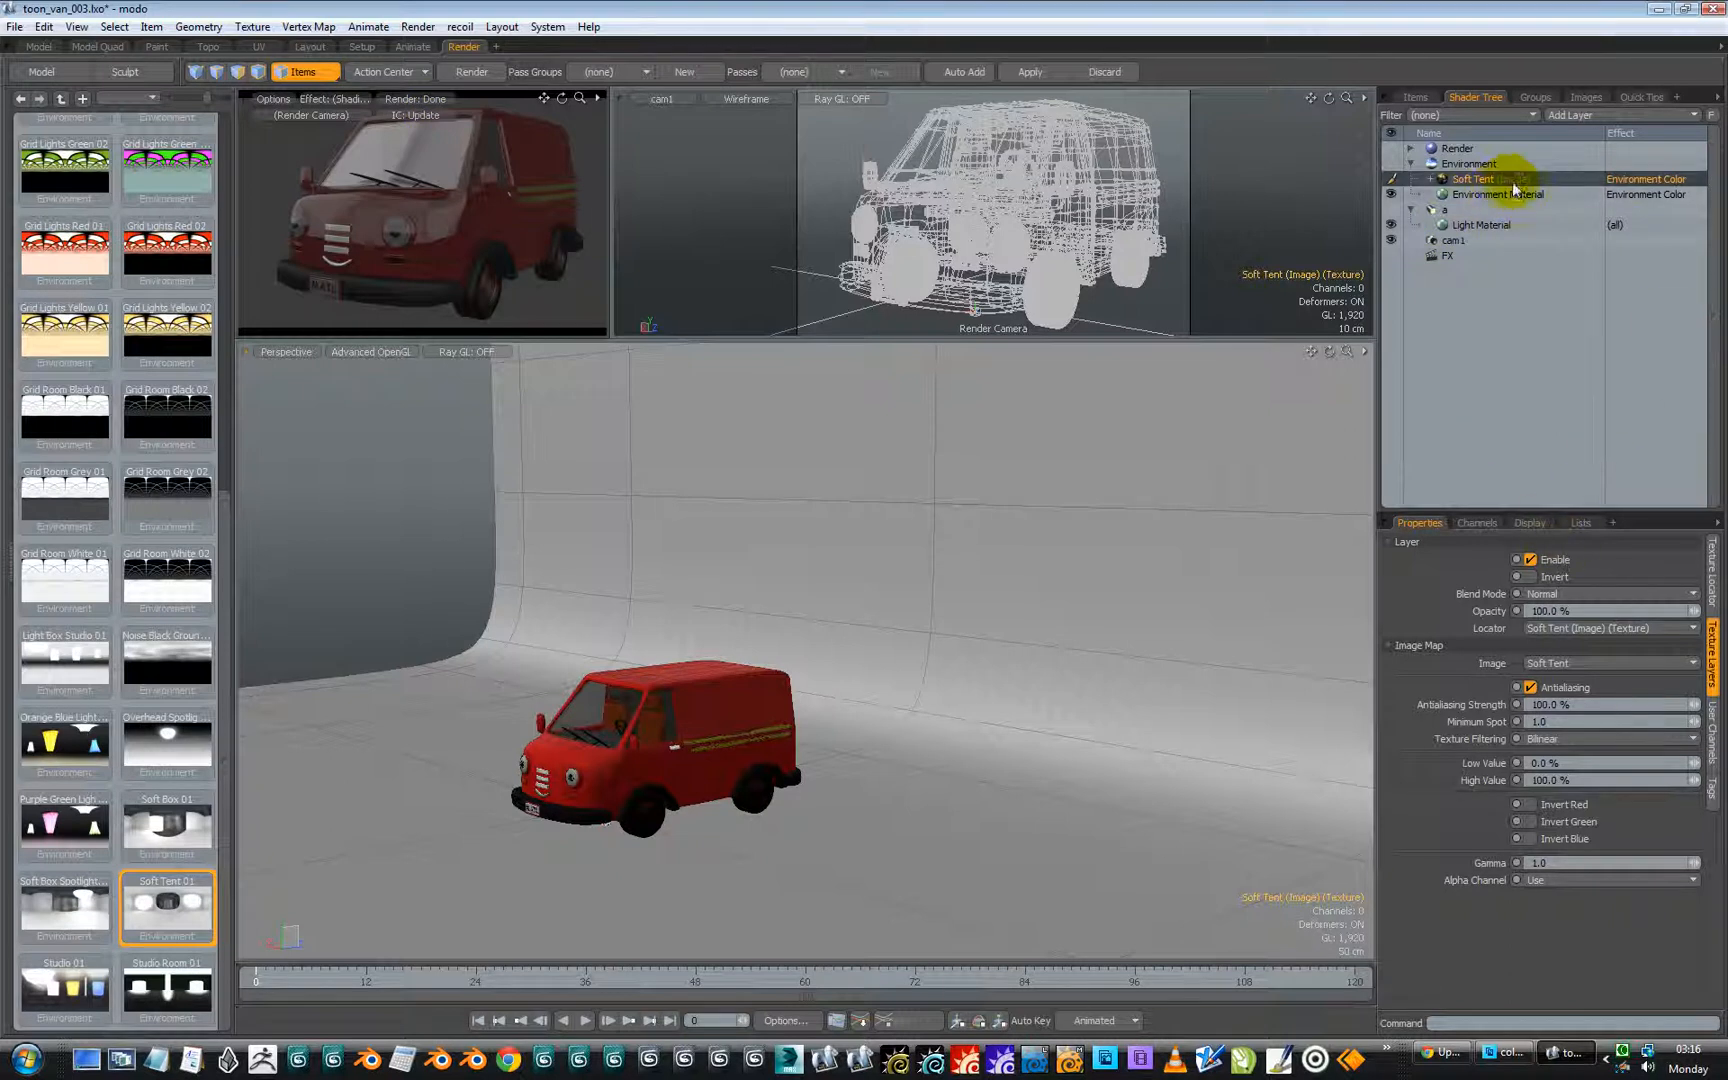
# Step: Enable Indirect Illumination in the Render item's Global Illumination settings
pyautogui.click(1460, 149)
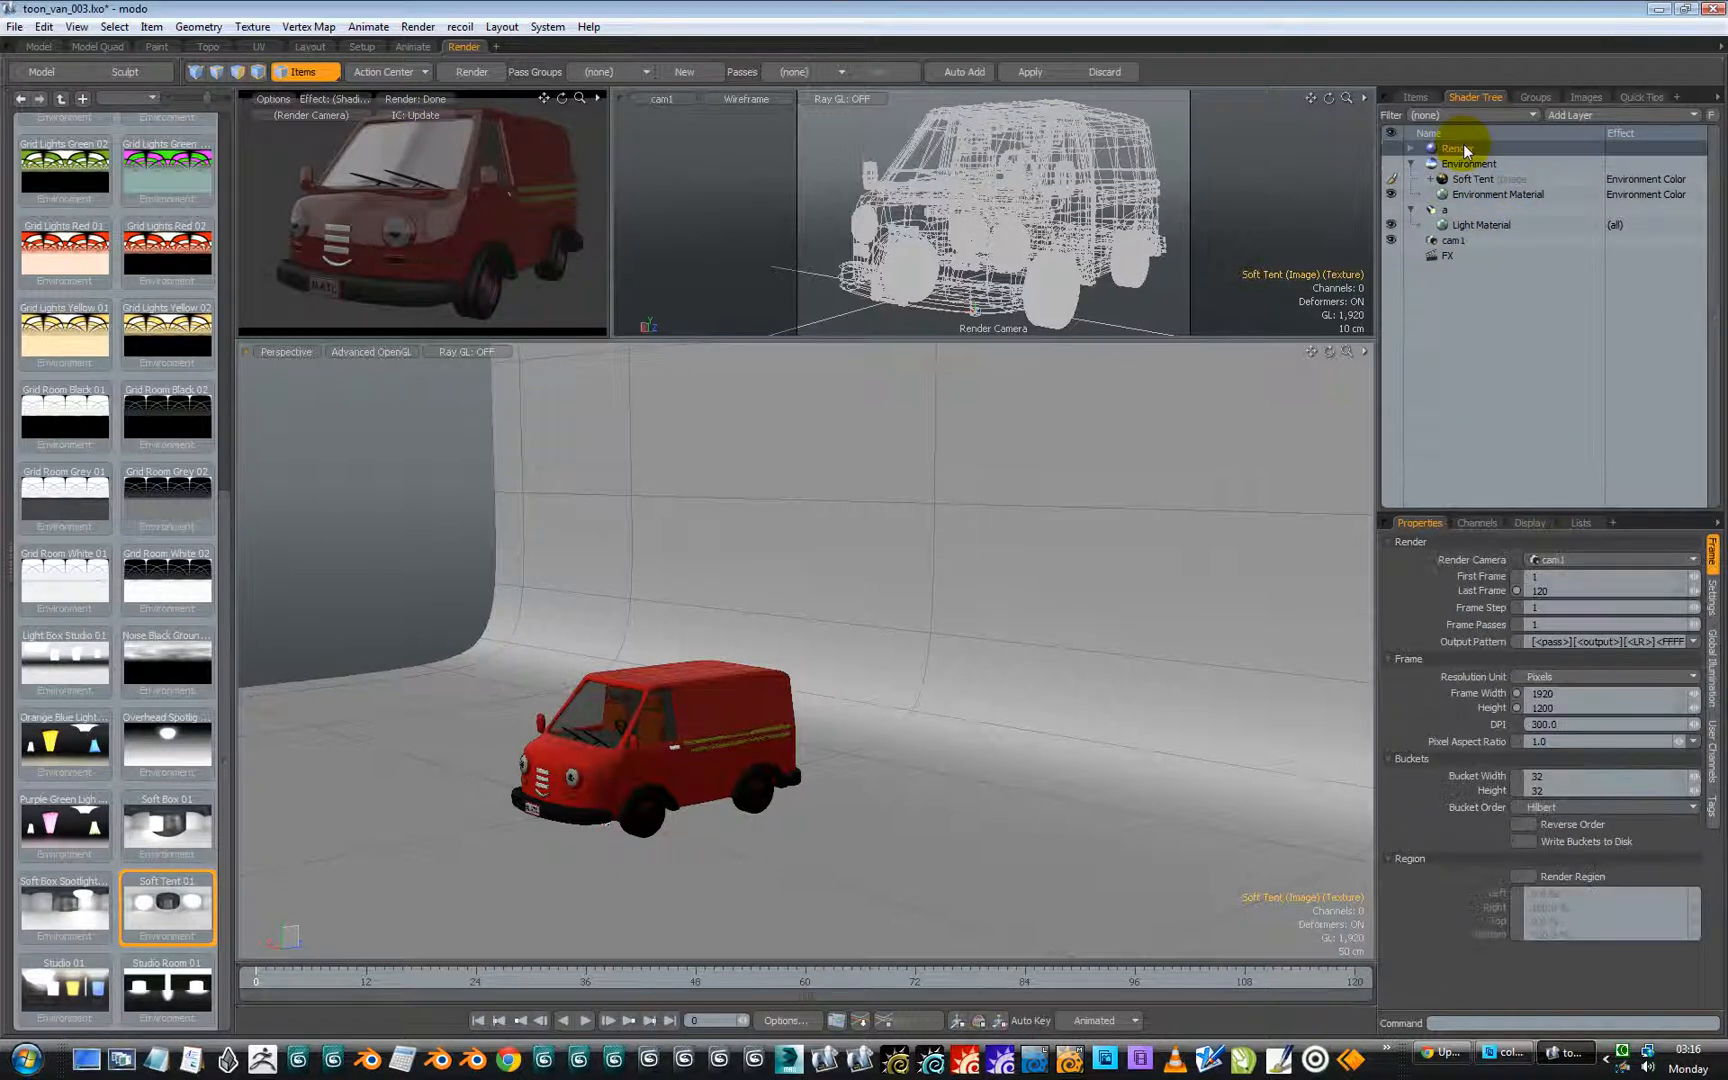
pyautogui.click(1710, 680)
pyautogui.click(1534, 612)
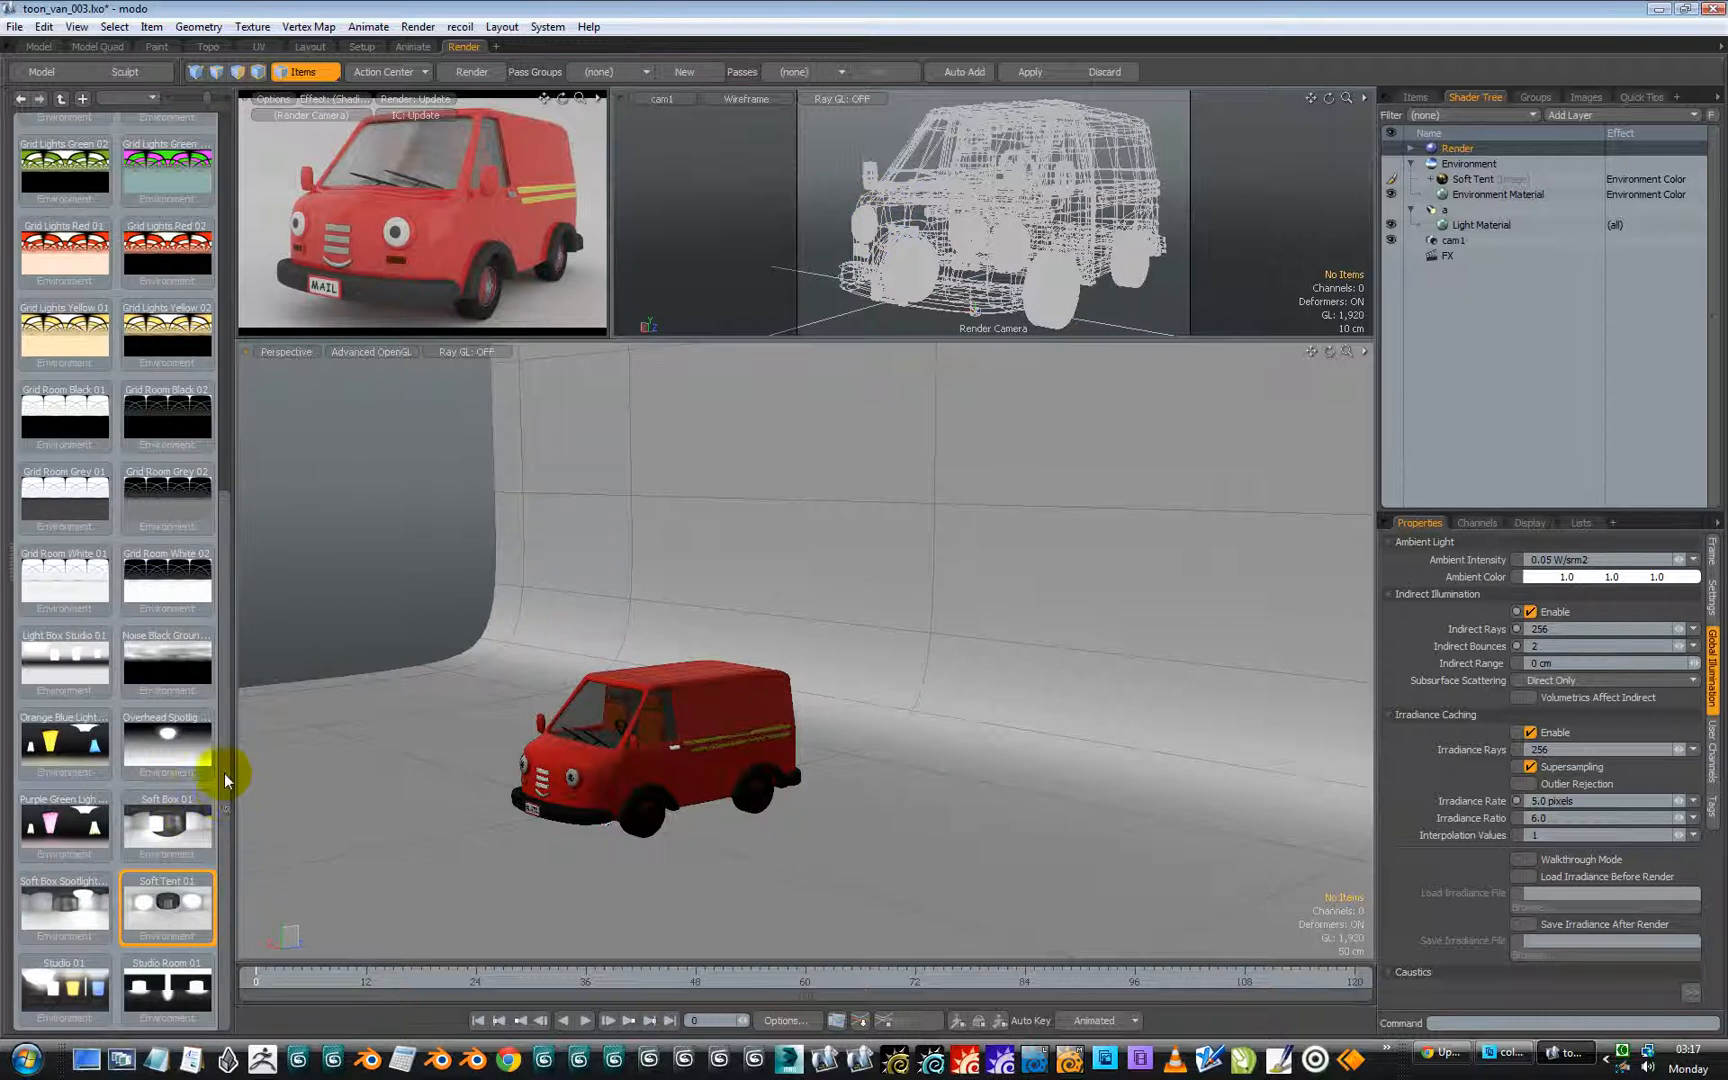
# Step: Try to apply the Cyc BG With Lights studio preset to the Environment and dismiss the resulting message
pyautogui.moveTo(222, 639); pyautogui.dragTo(183, 184)
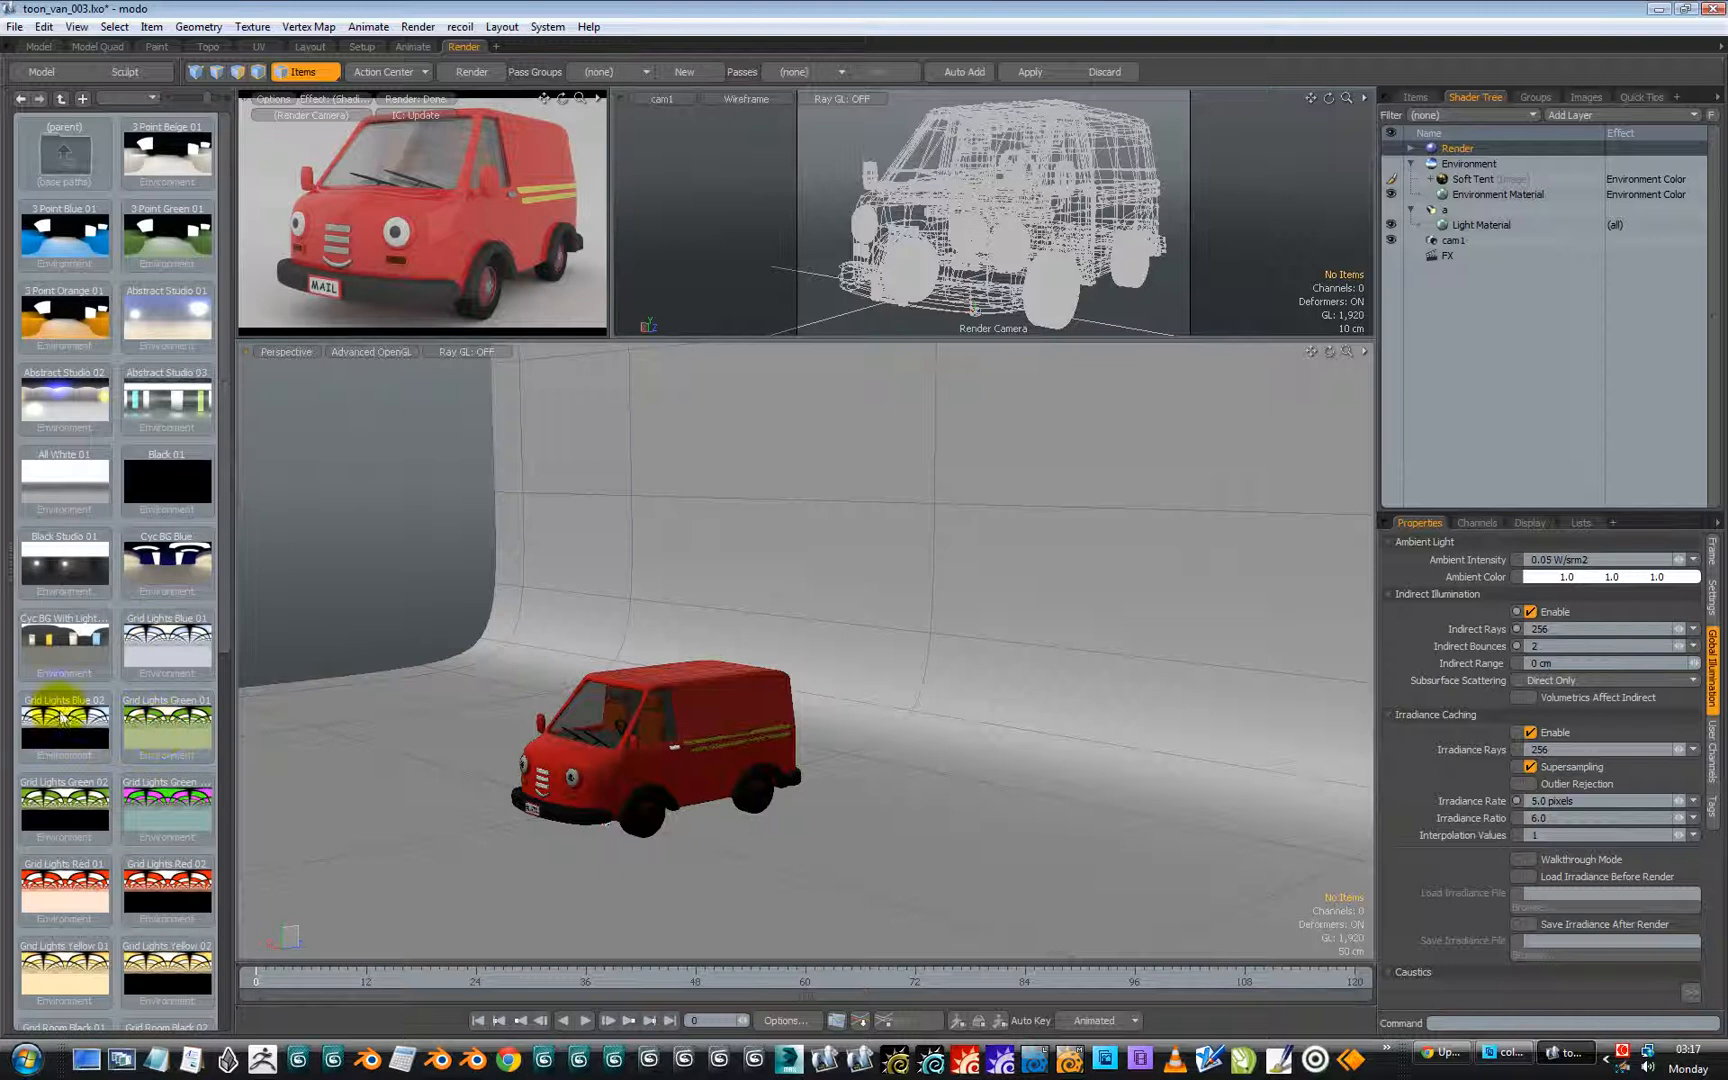
pyautogui.click(60, 642)
pyautogui.click(1470, 164)
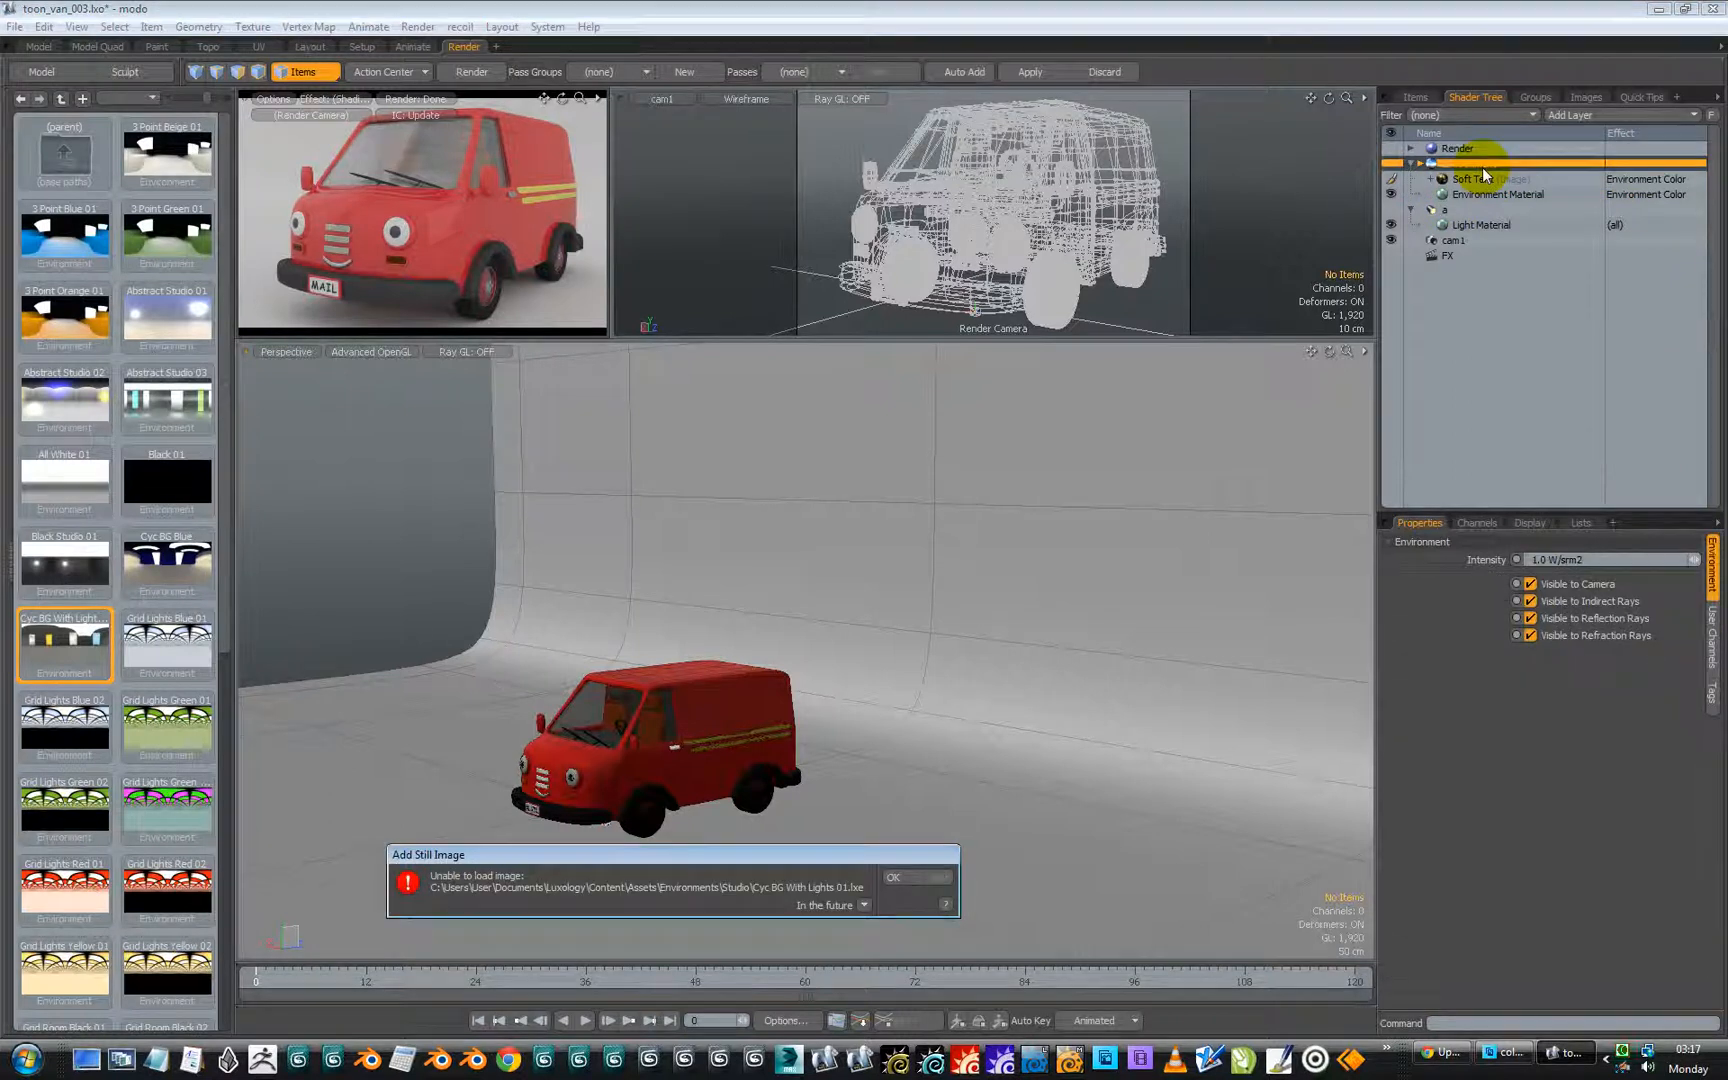
pyautogui.click(926, 877)
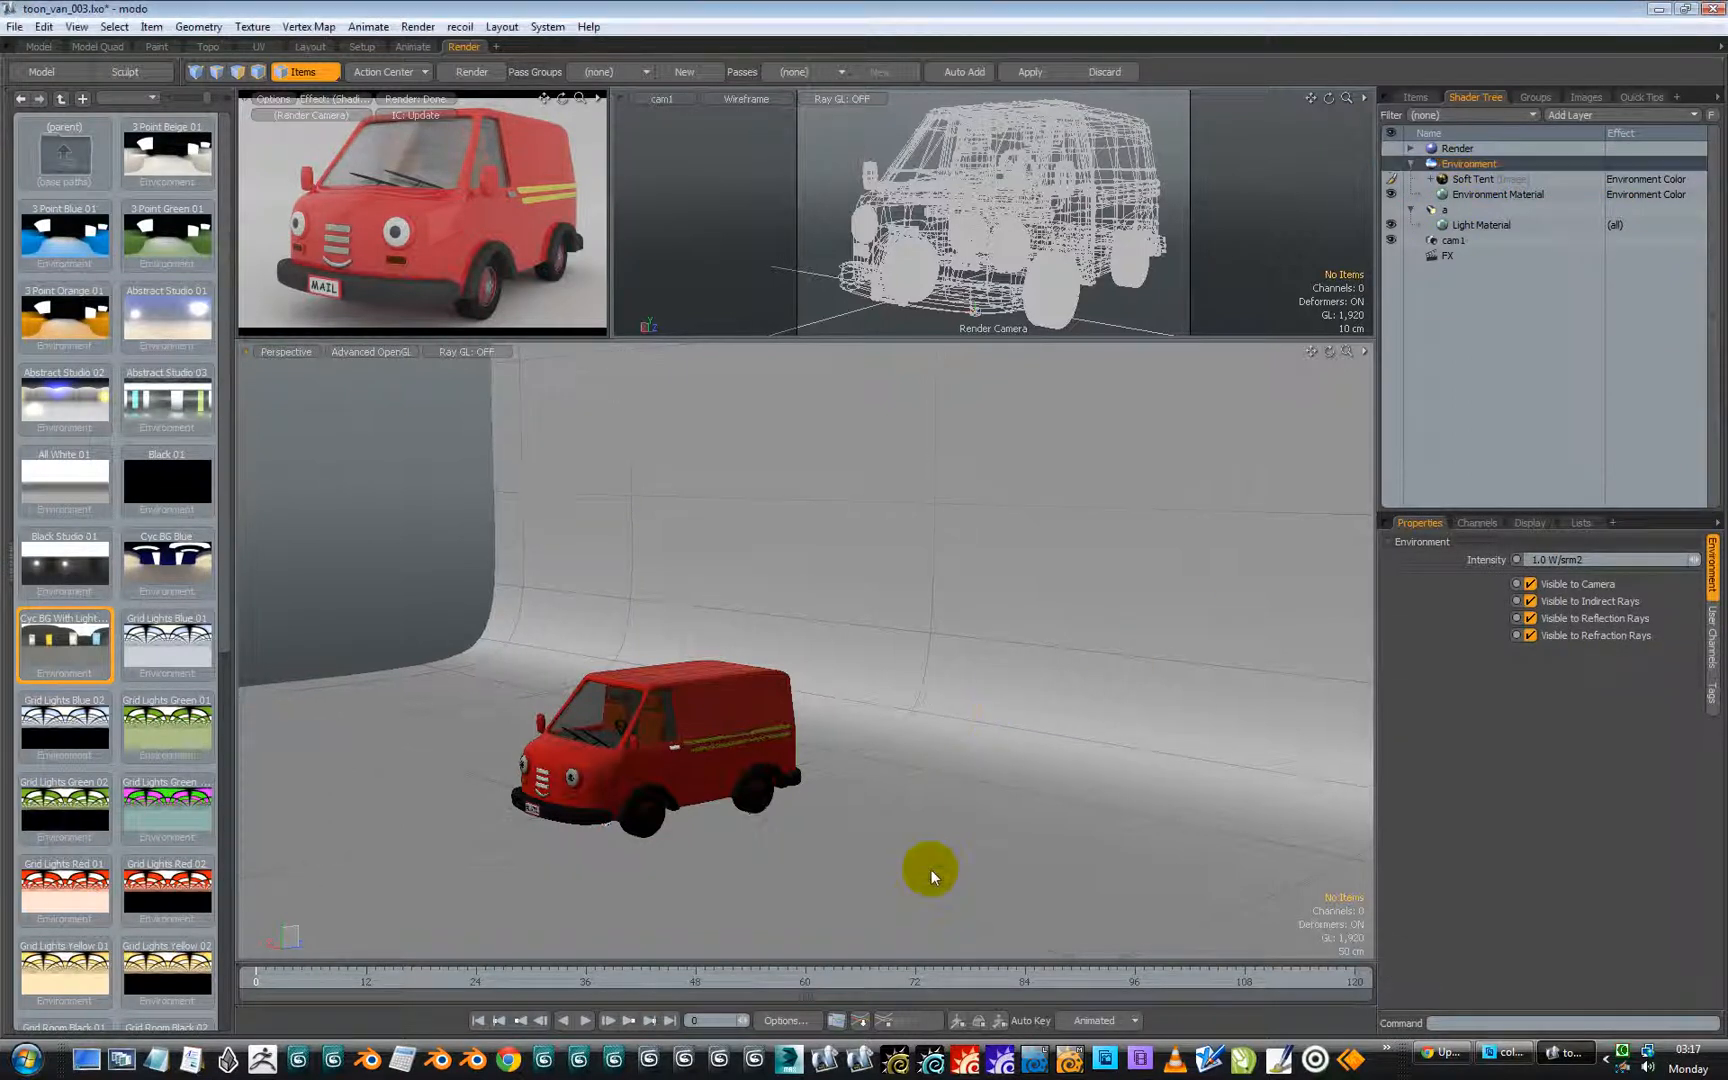
# Step: Try the 3 Point Green 01 and Abstract Studio 03 presets on the Environment, expanding its layers for each
pyautogui.click(165, 245)
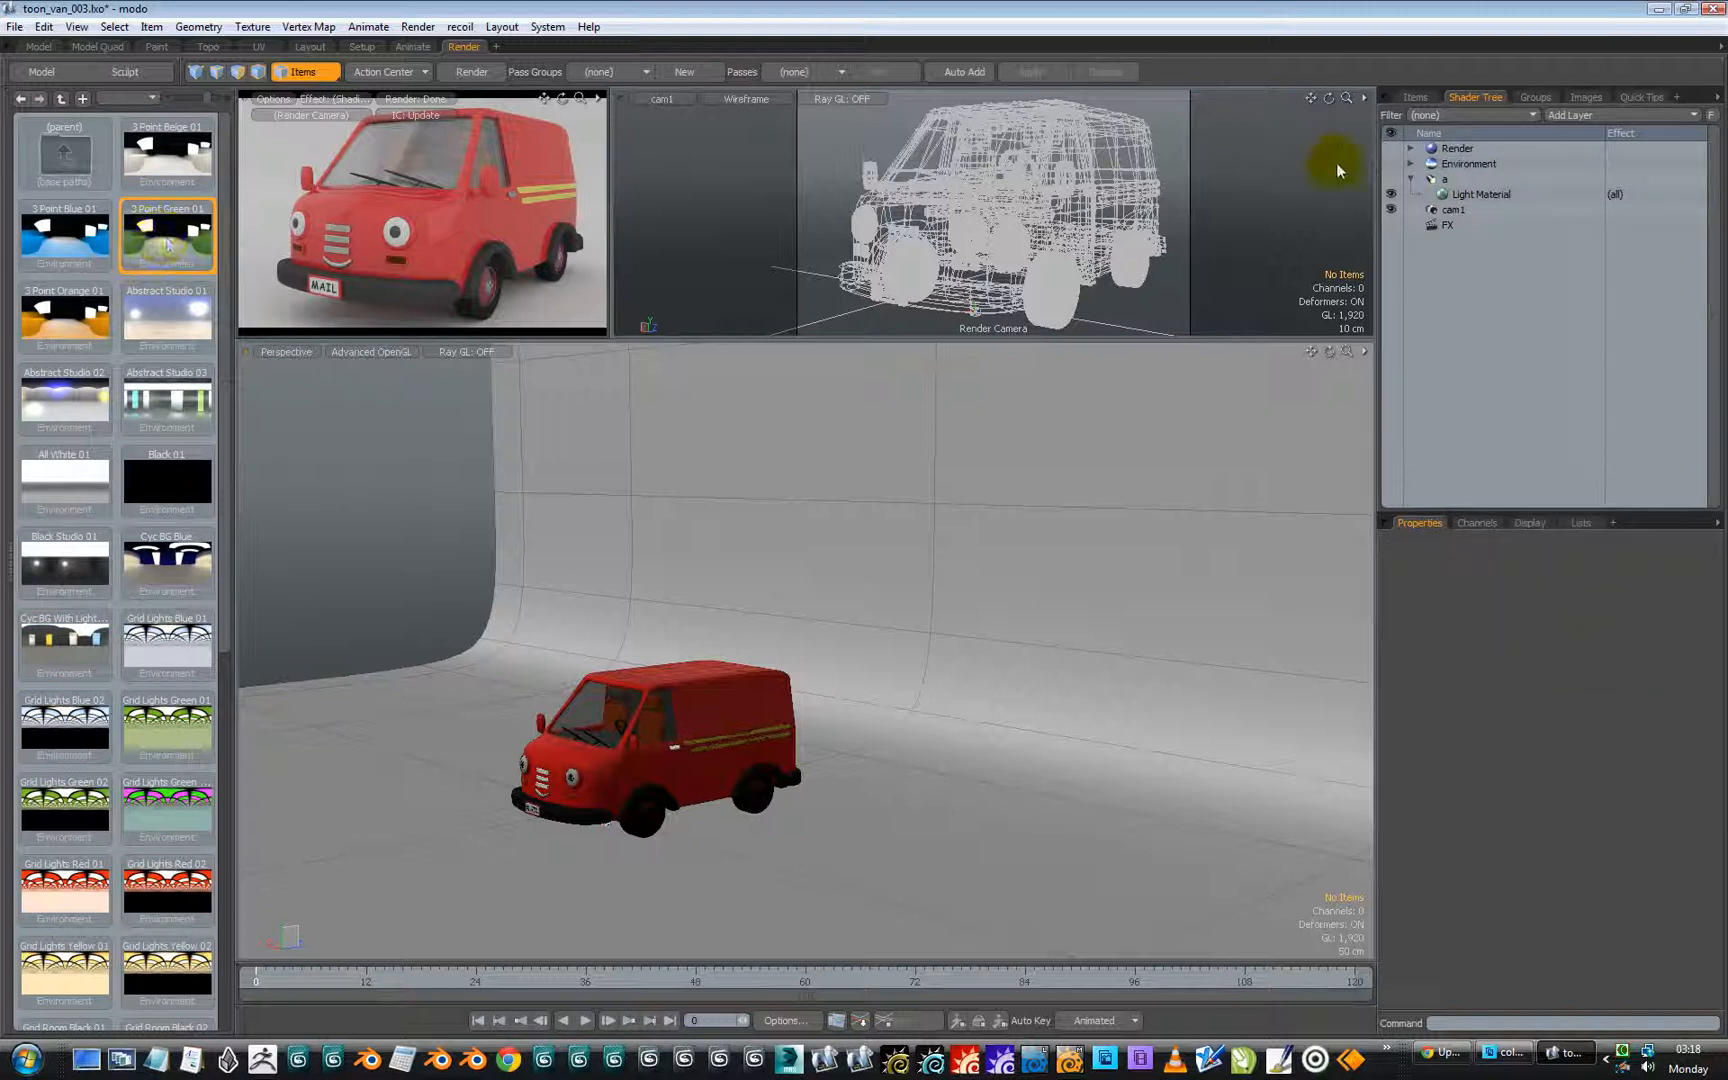
pyautogui.click(1411, 164)
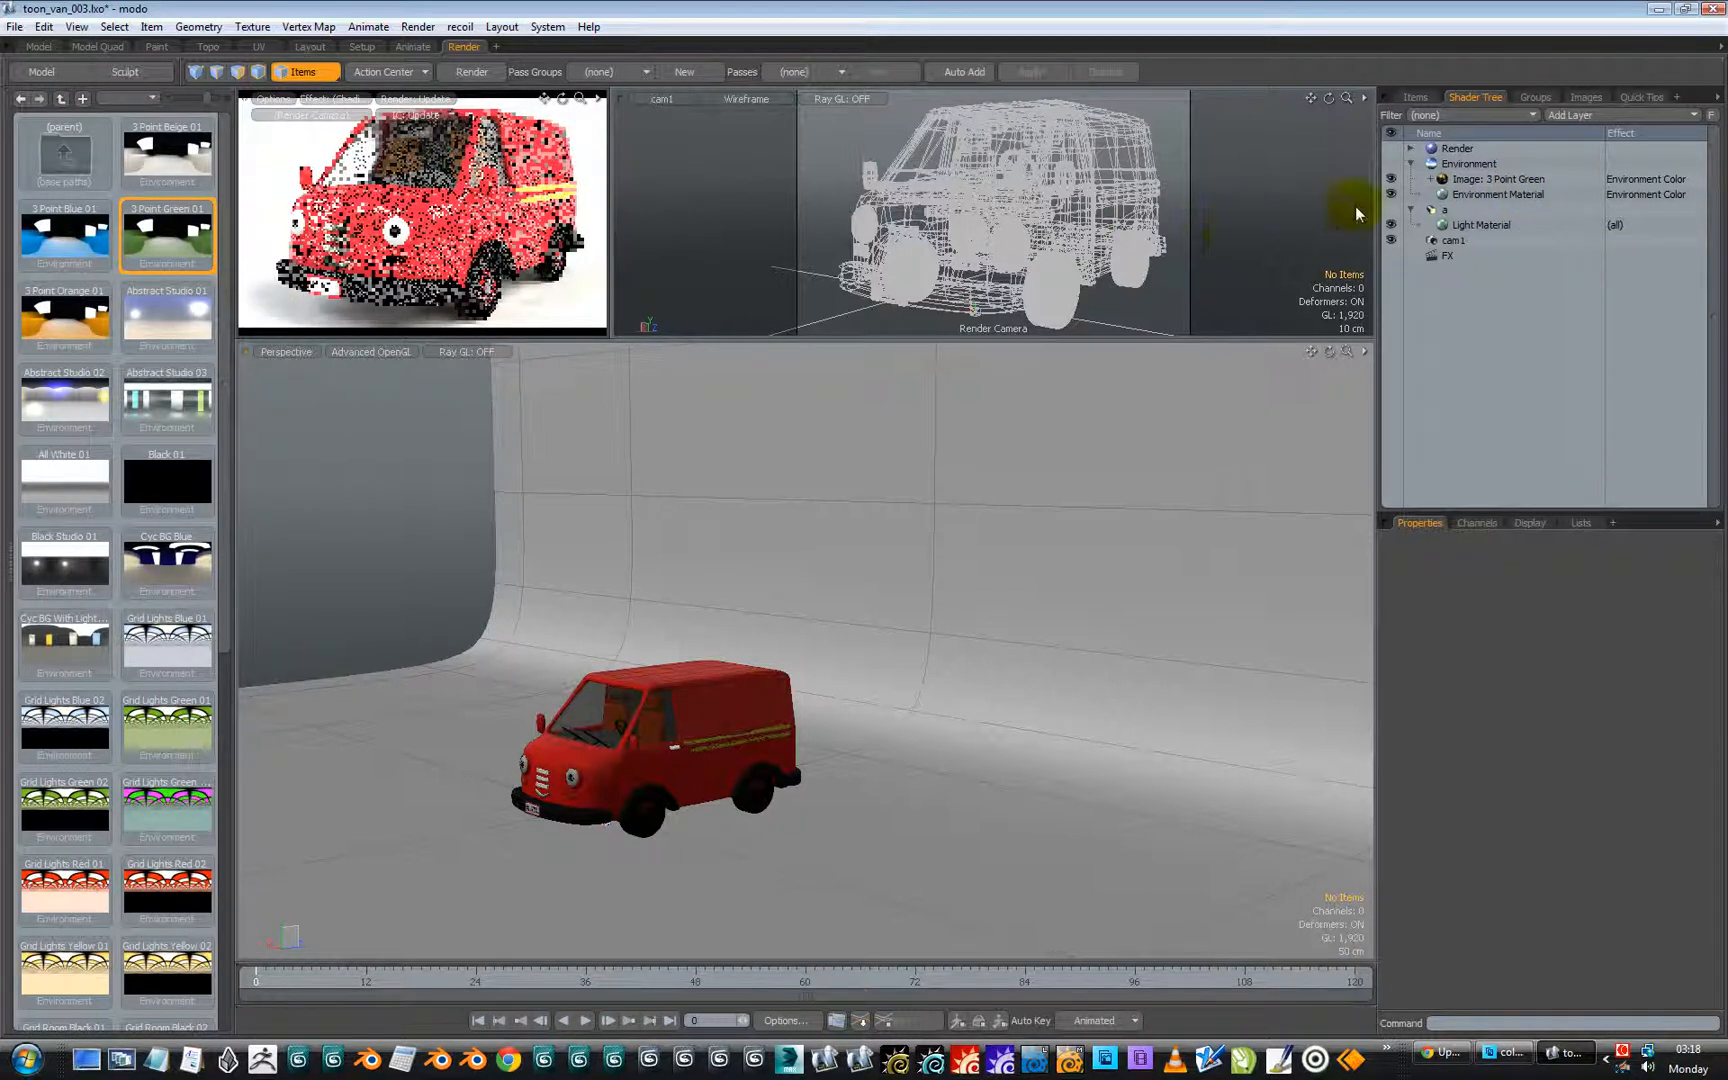
pyautogui.click(1430, 180)
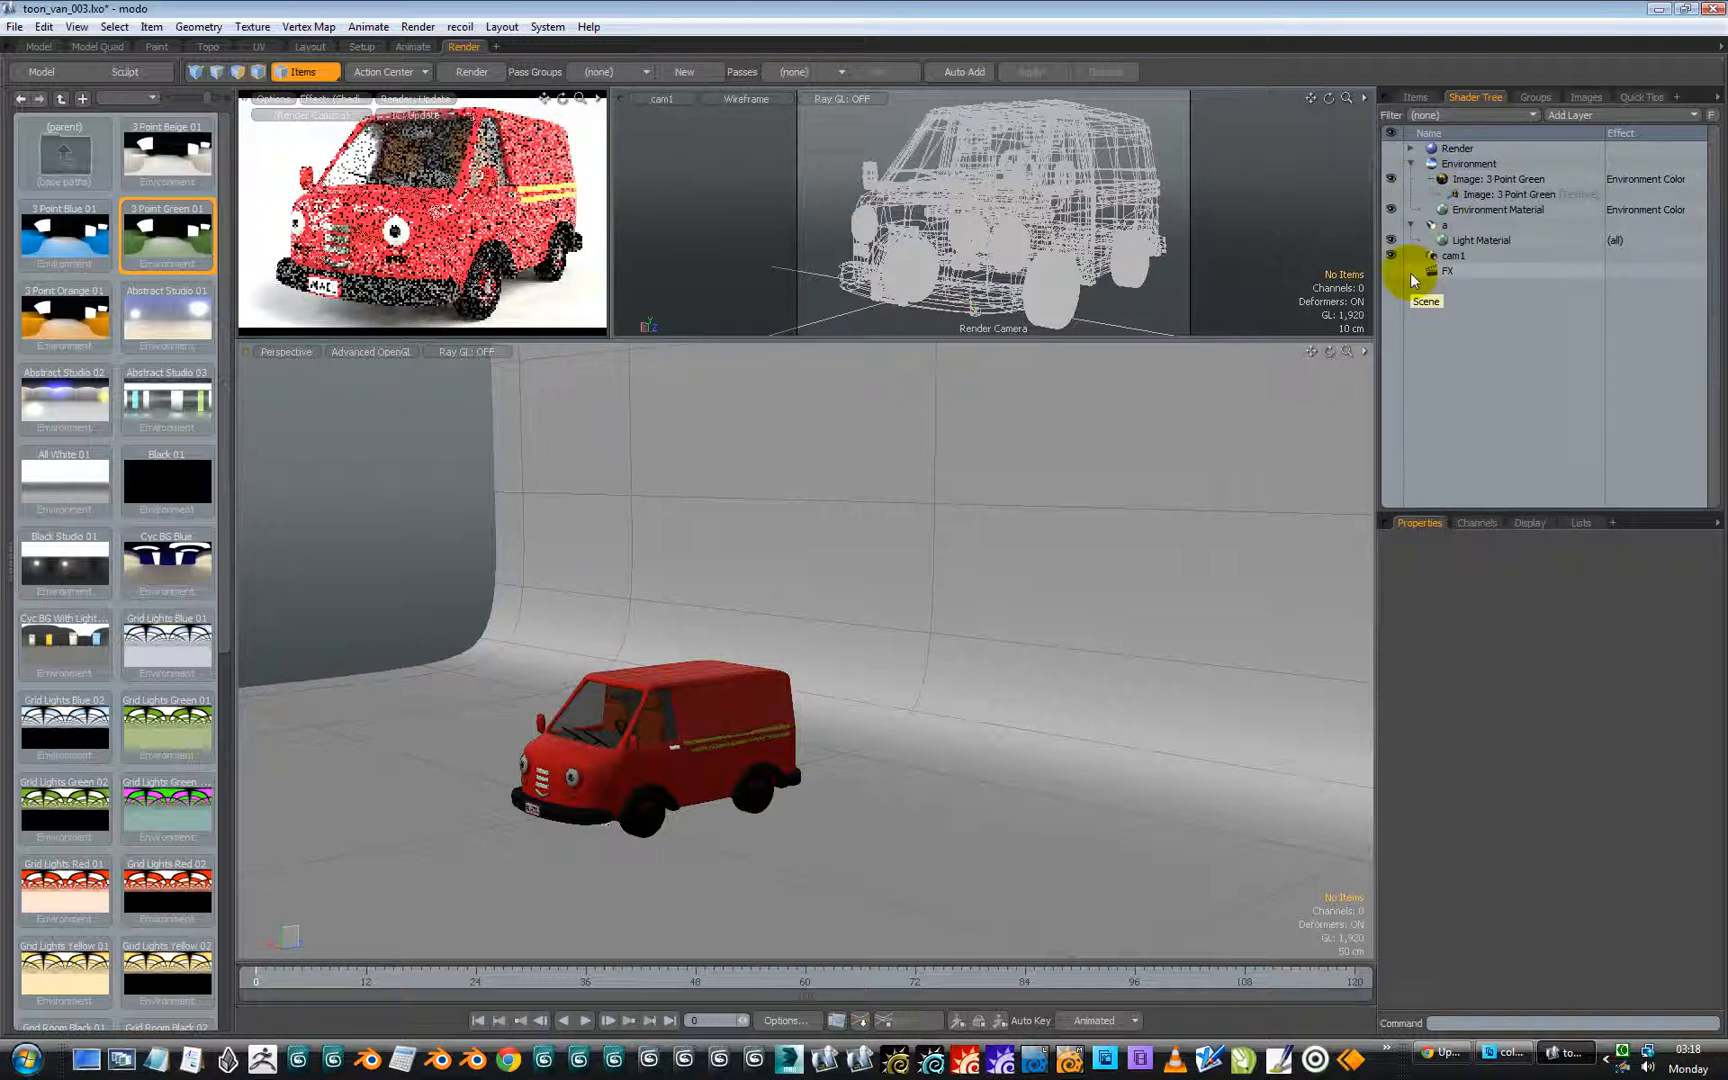
pyautogui.doubleClick(157, 405)
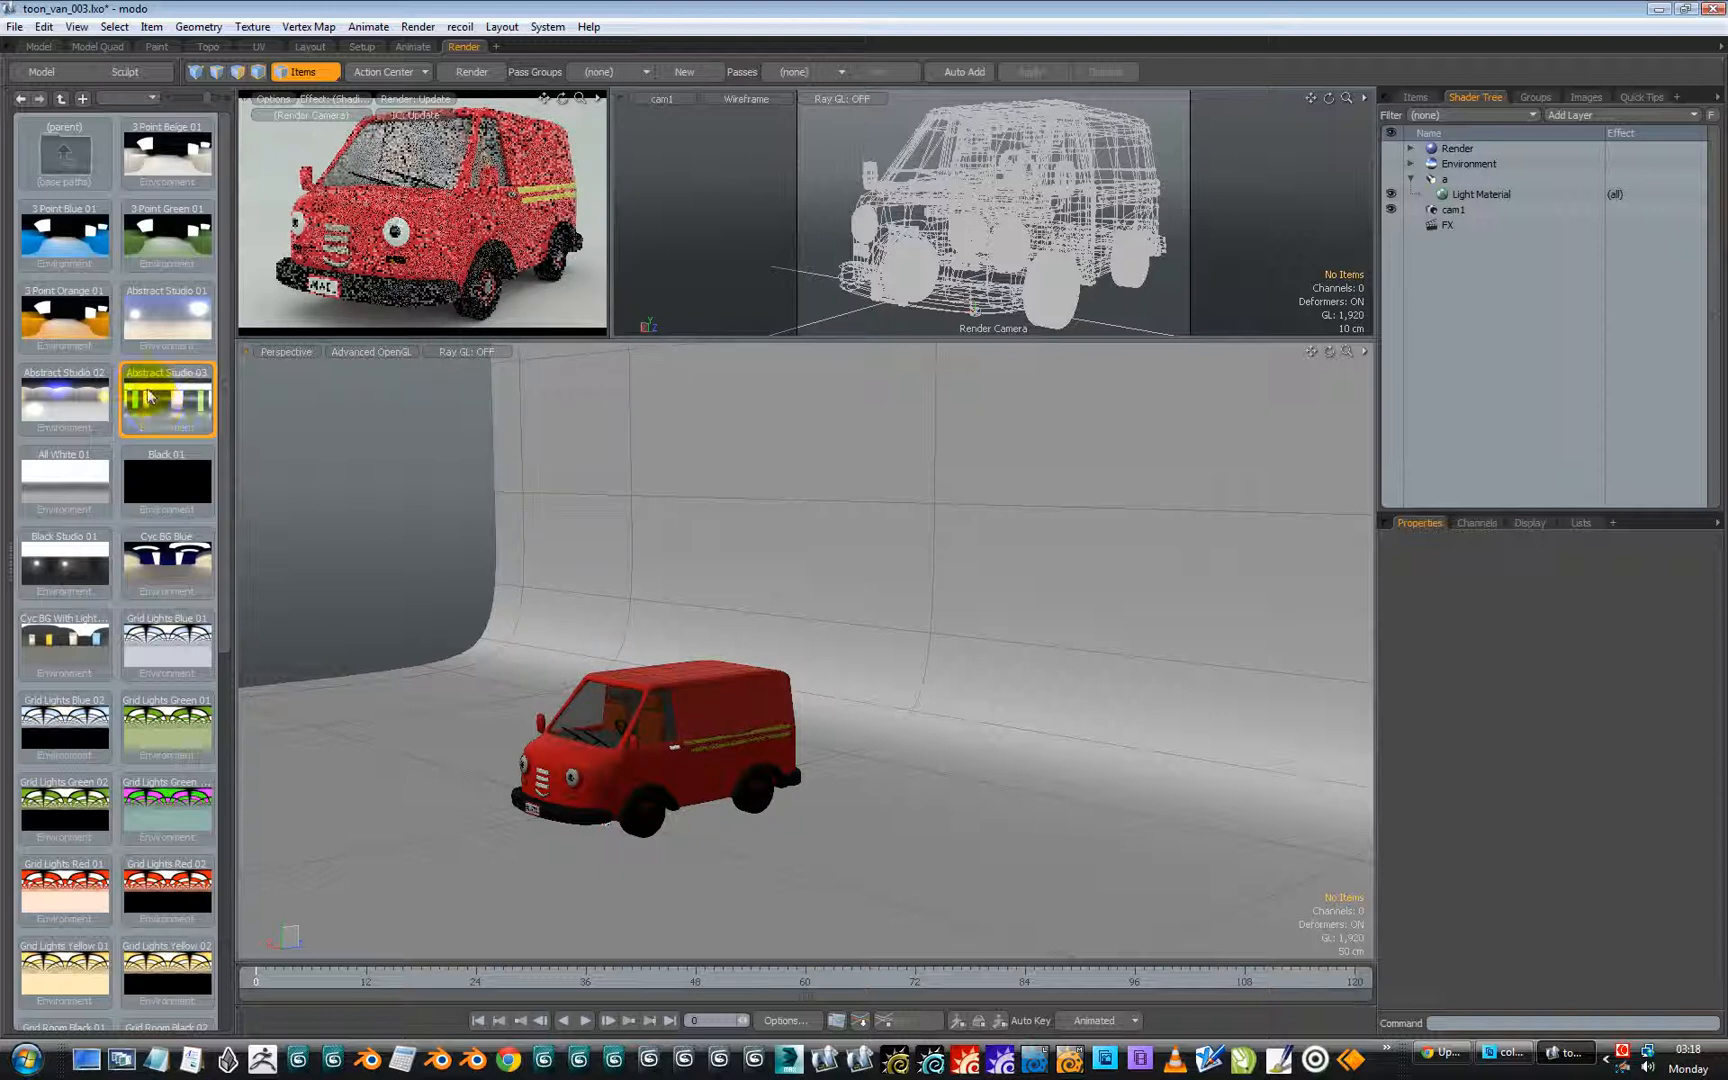
pyautogui.click(1410, 164)
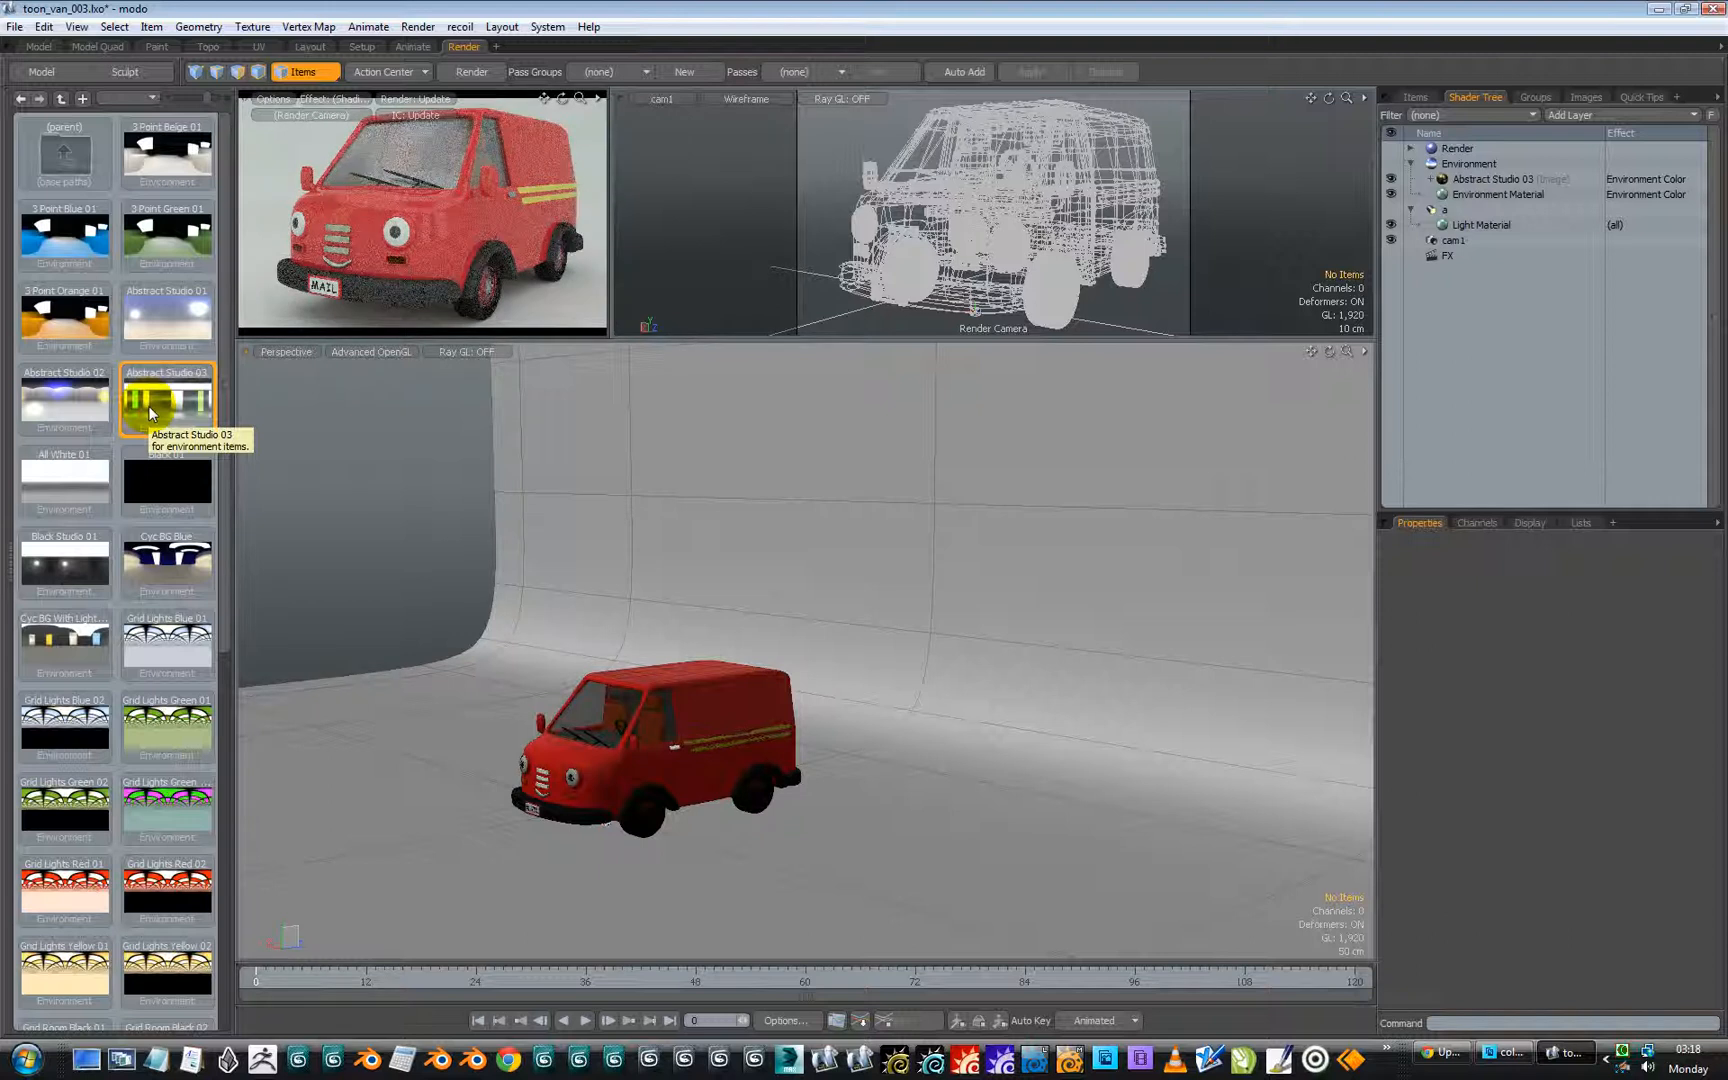
# Step: Open the Indoor environment presets and apply Kitchen 01 to the Environment
pyautogui.click(73, 153)
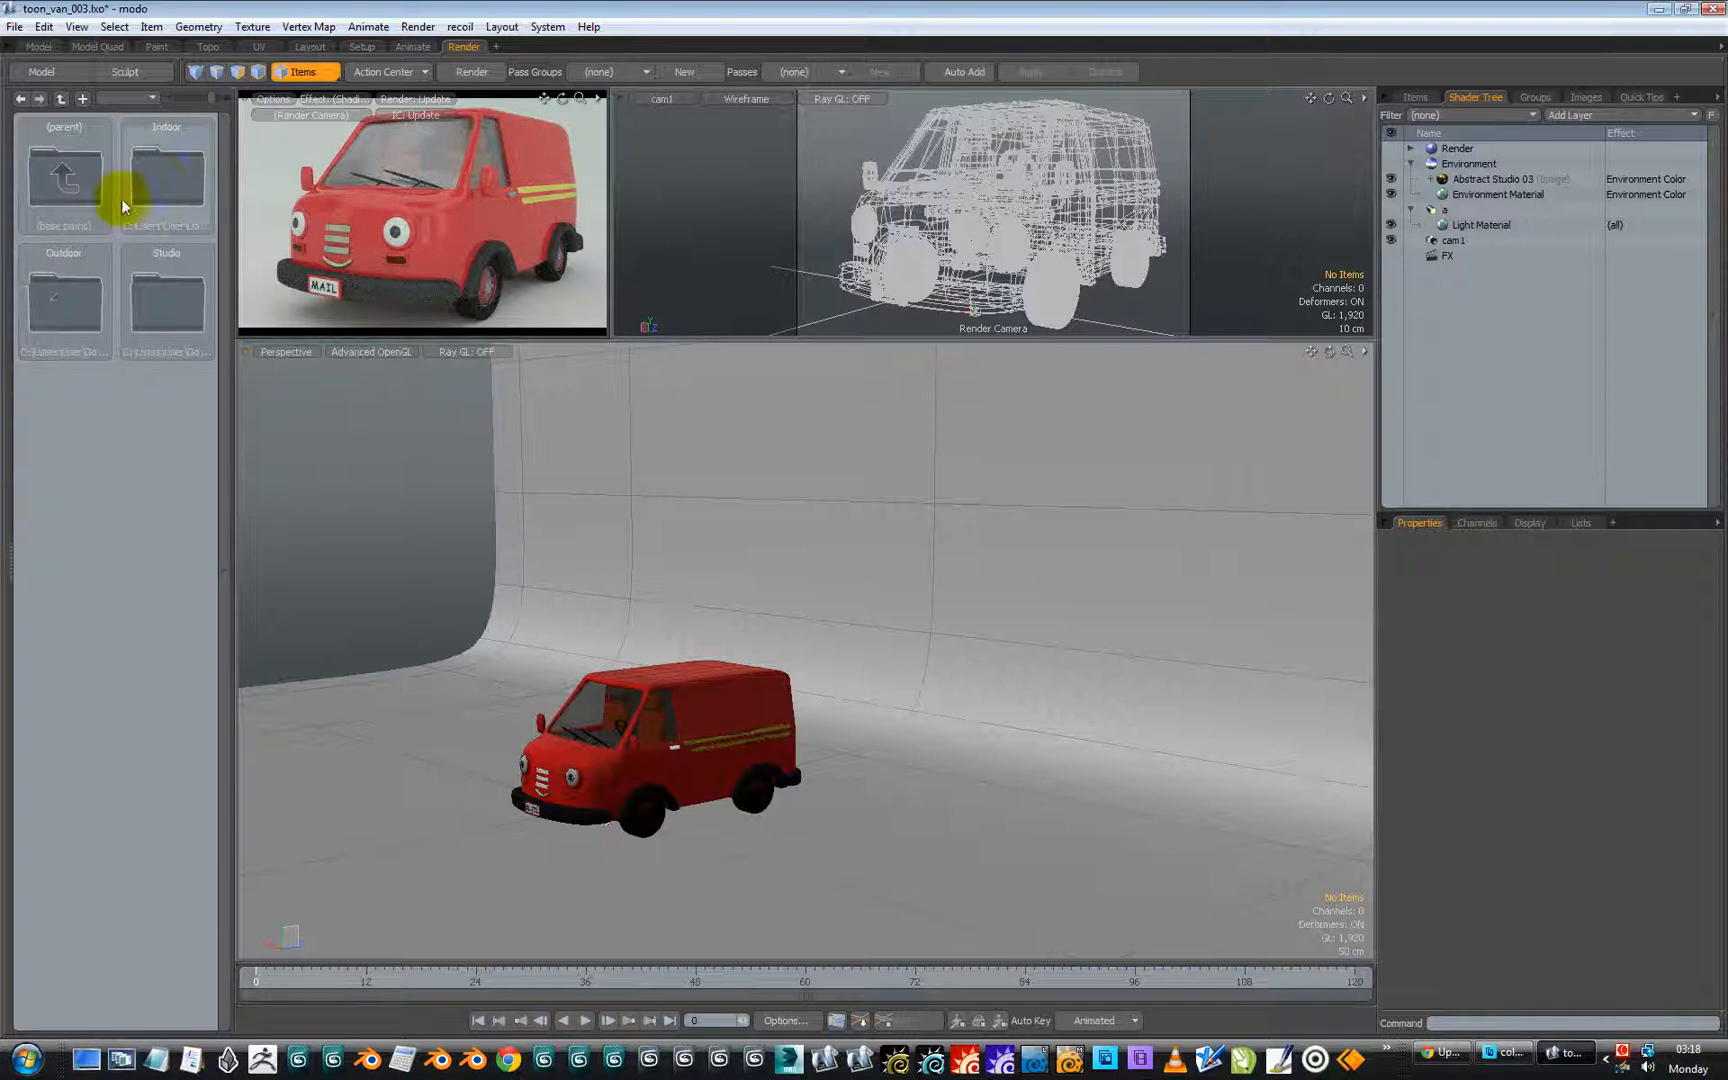
pyautogui.doubleClick(163, 180)
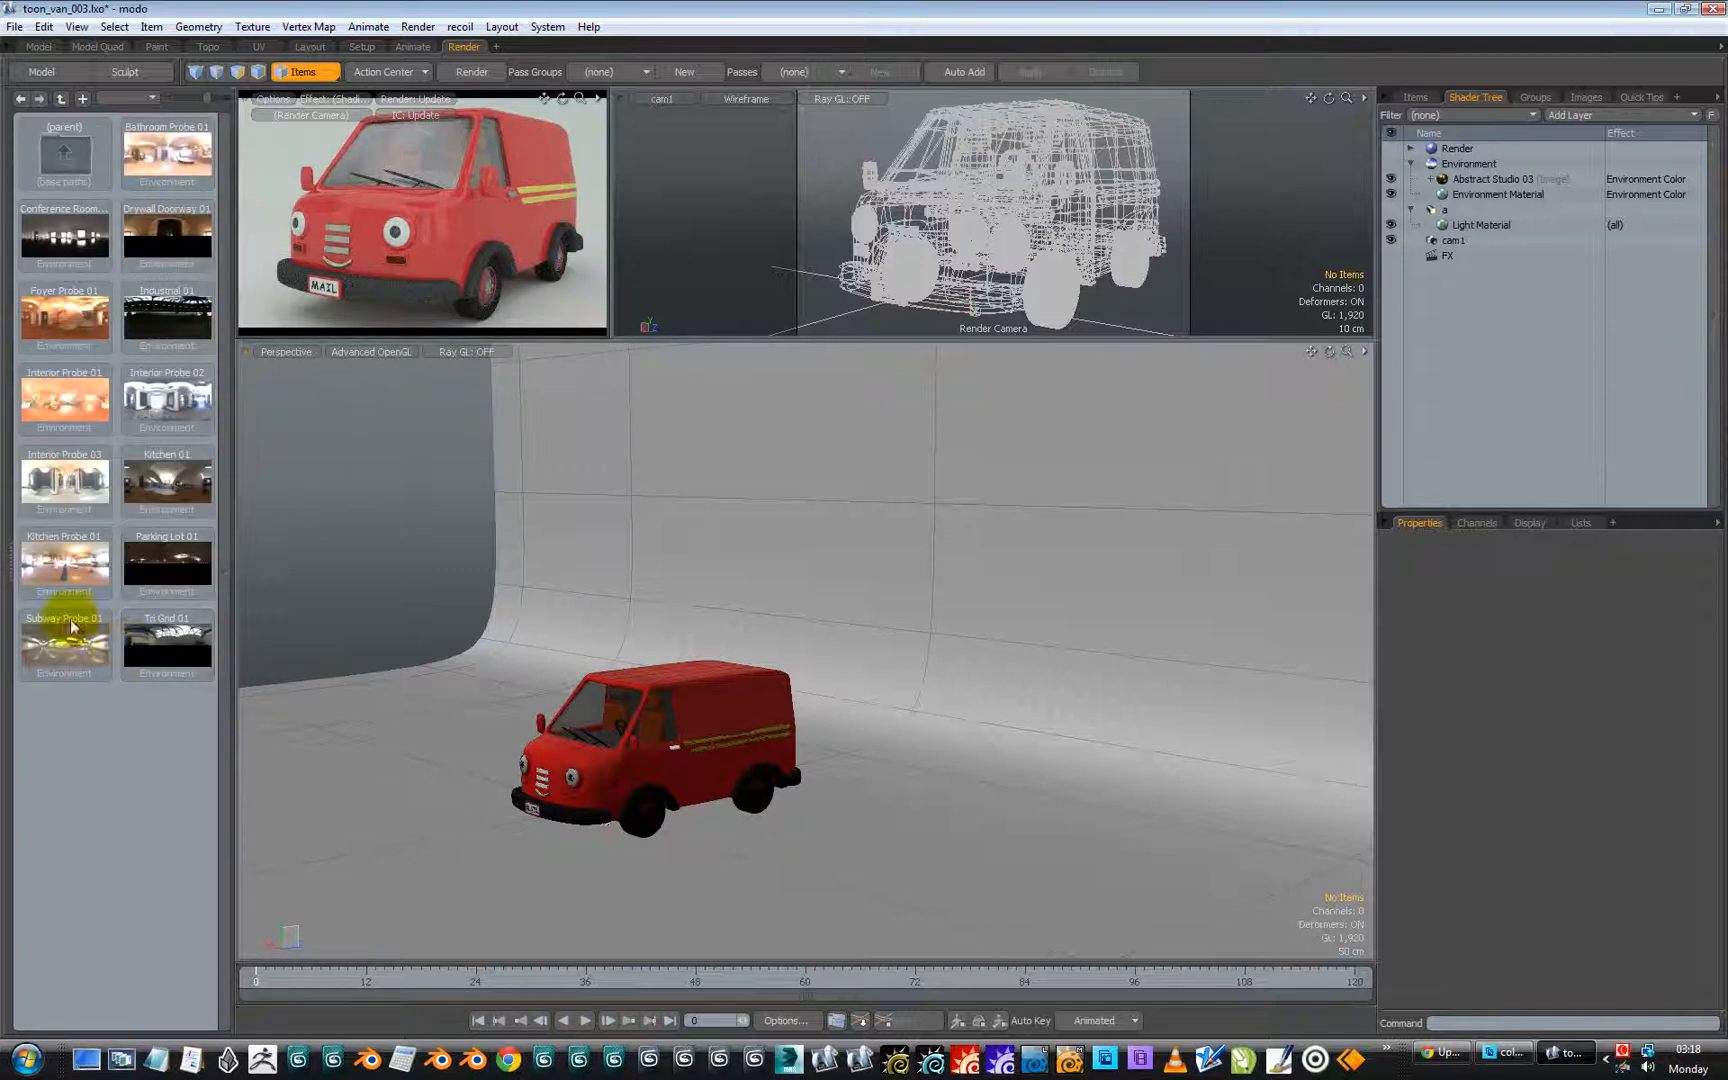
pyautogui.doubleClick(155, 477)
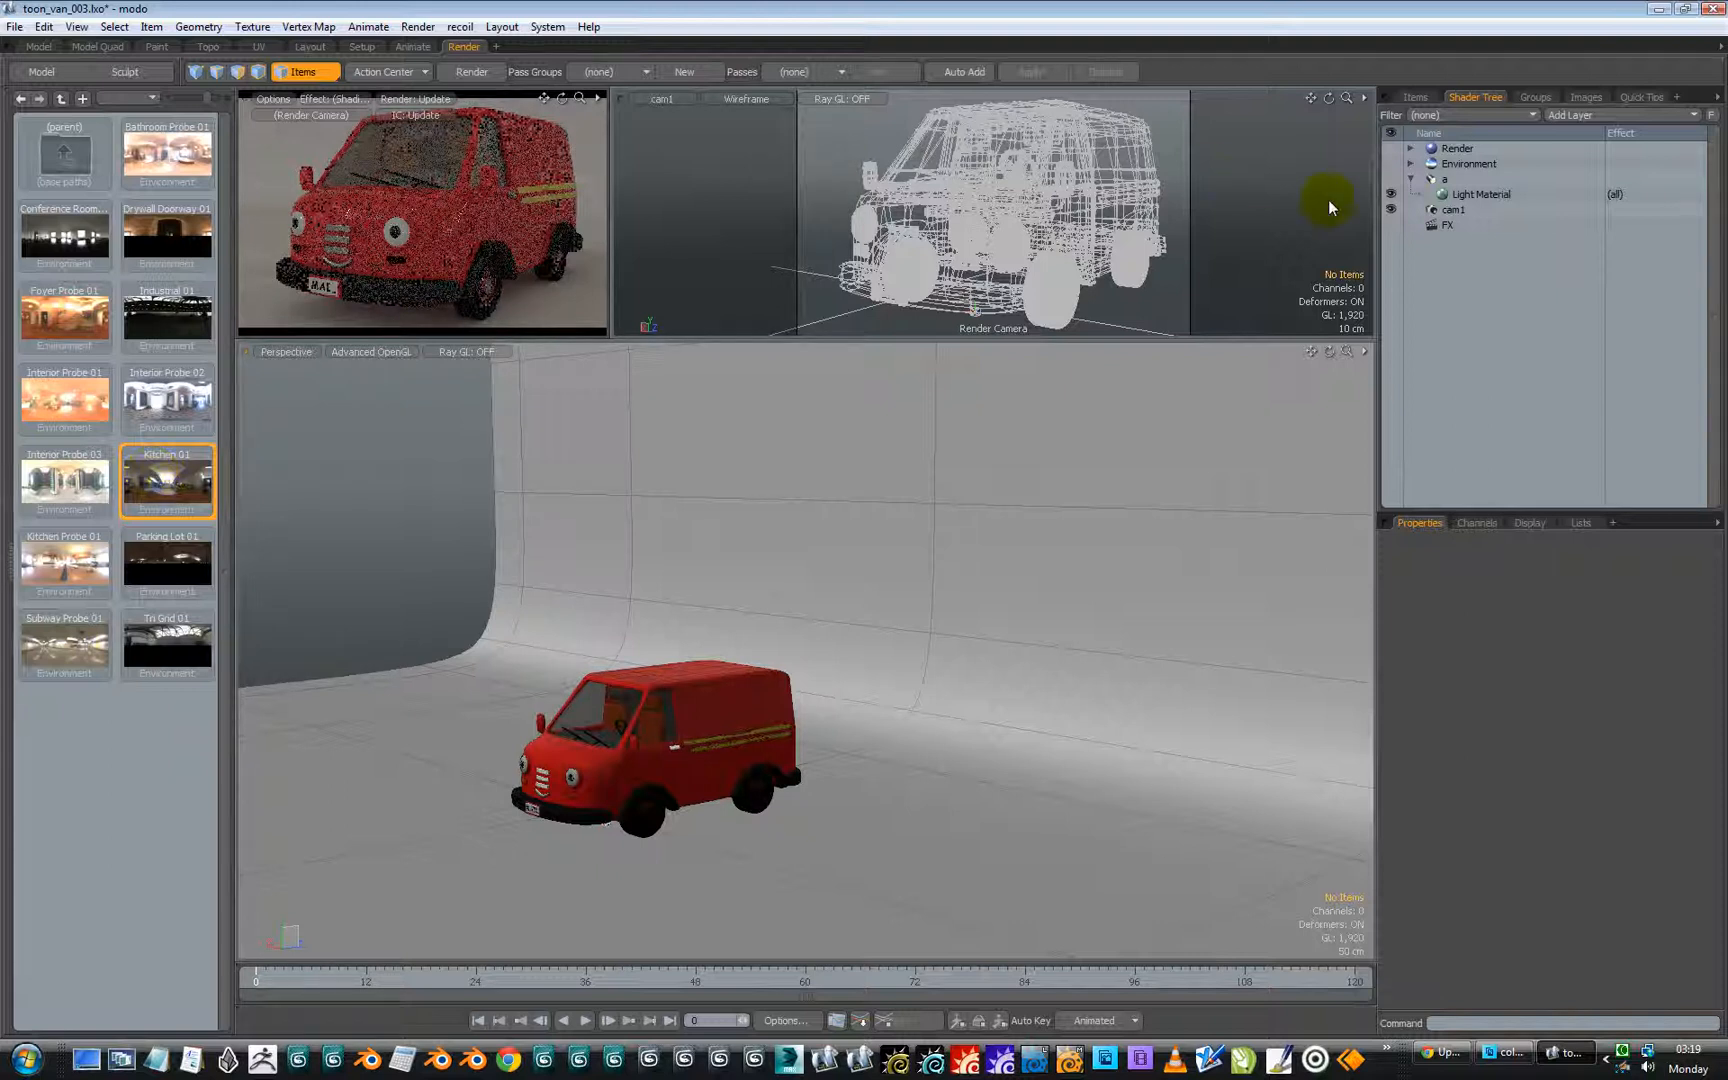
# Step: Toggle the visibility of directional light "a" in the shader tree to compare renders, leaving it switched on
pyautogui.click(1390, 178)
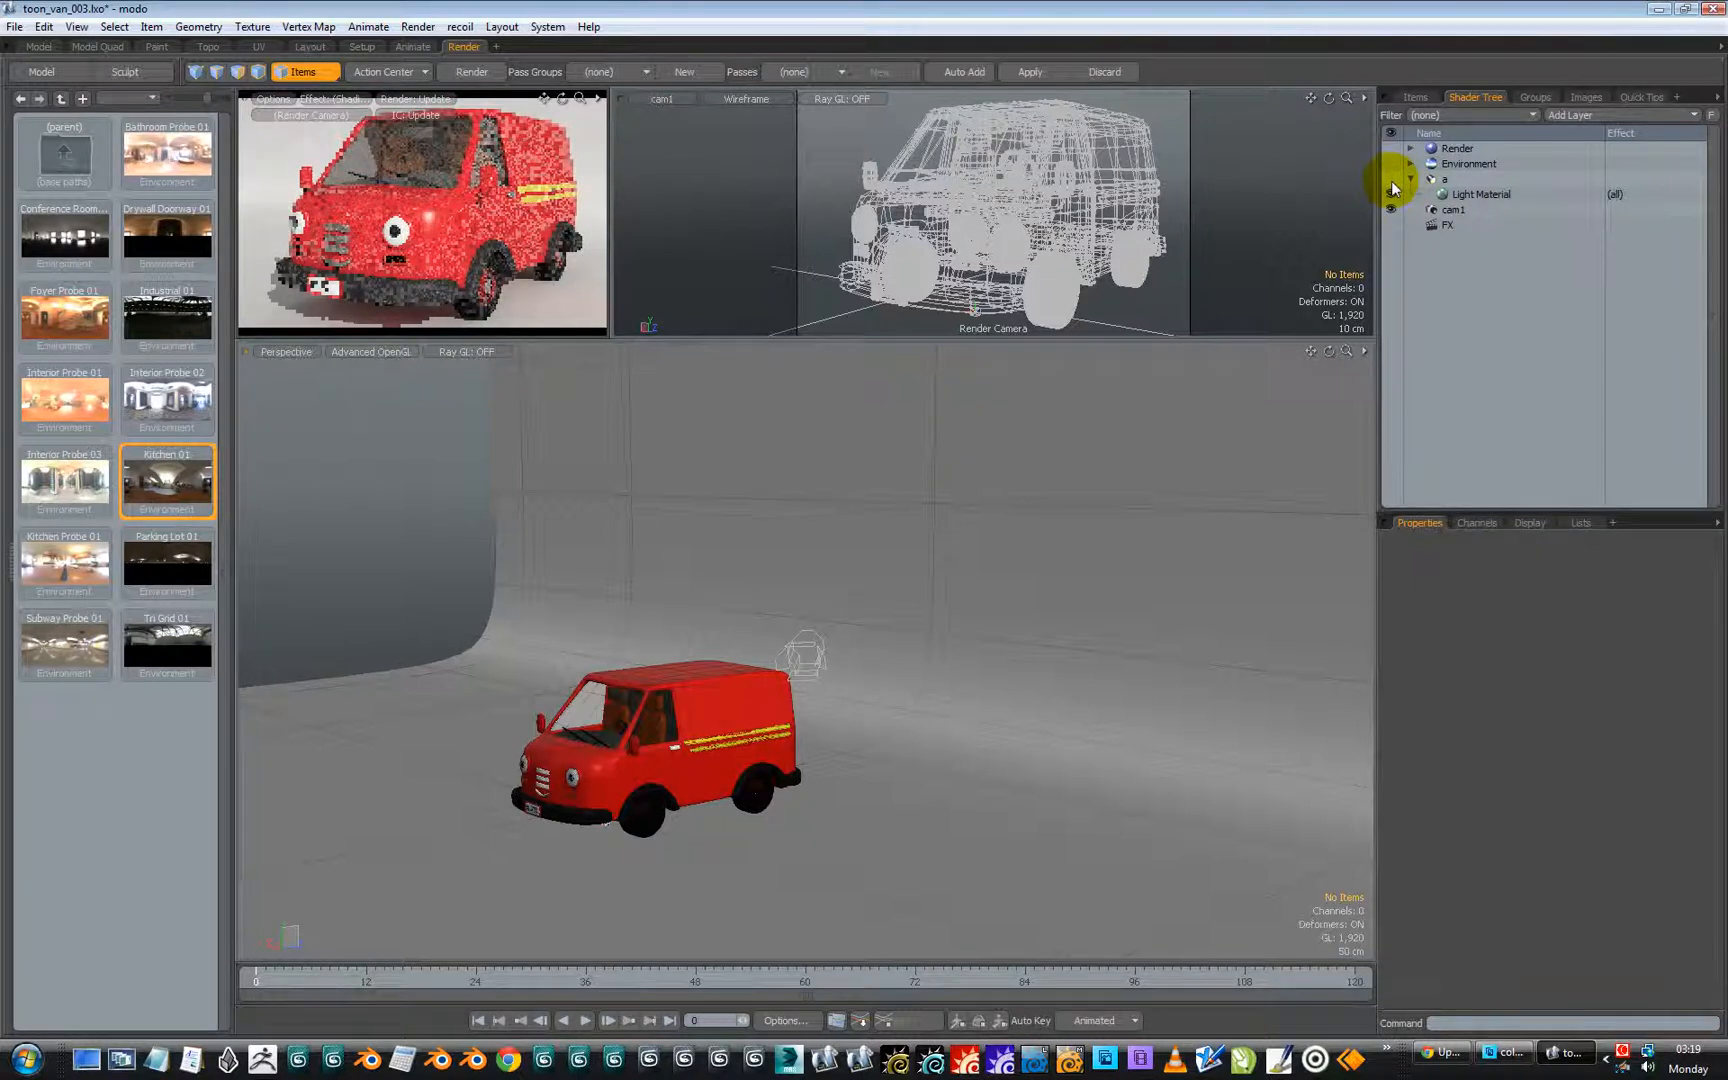
pyautogui.click(1390, 179)
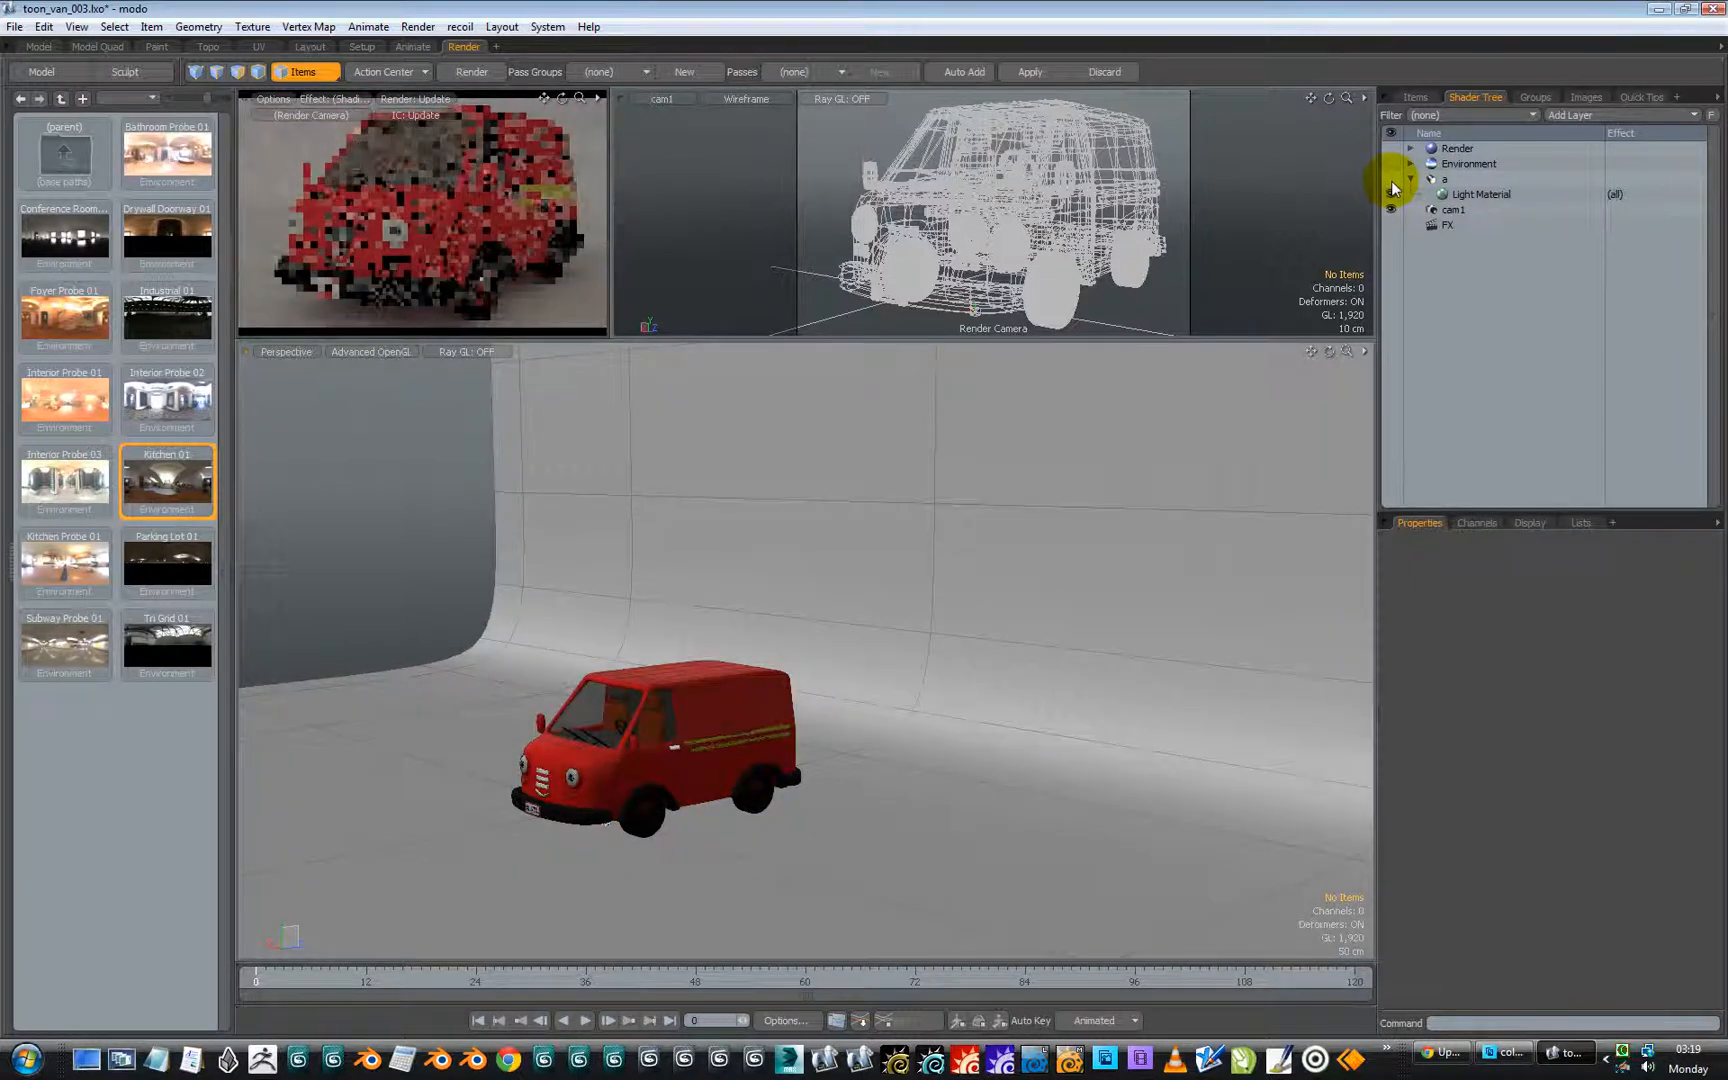
pyautogui.click(1390, 180)
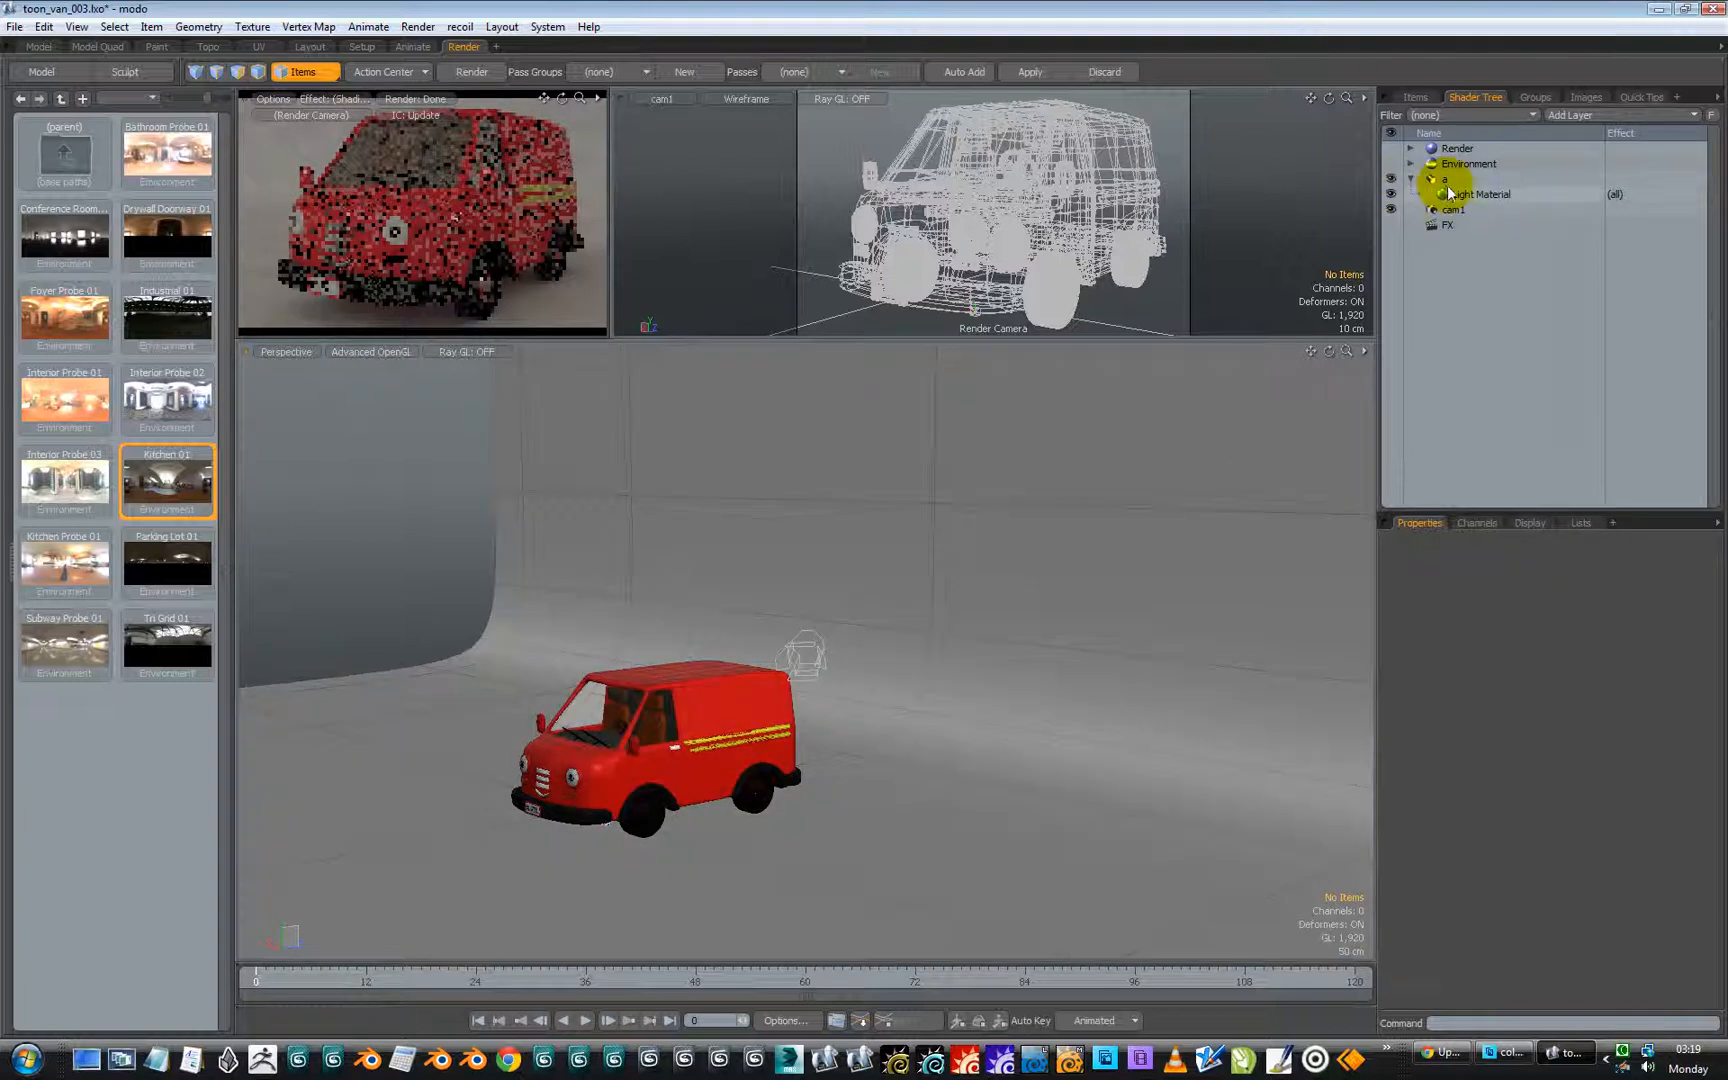
# Step: Set the Radiant Exitance of directional light "a" to 1.0 W/srm2
pyautogui.click(1455, 181)
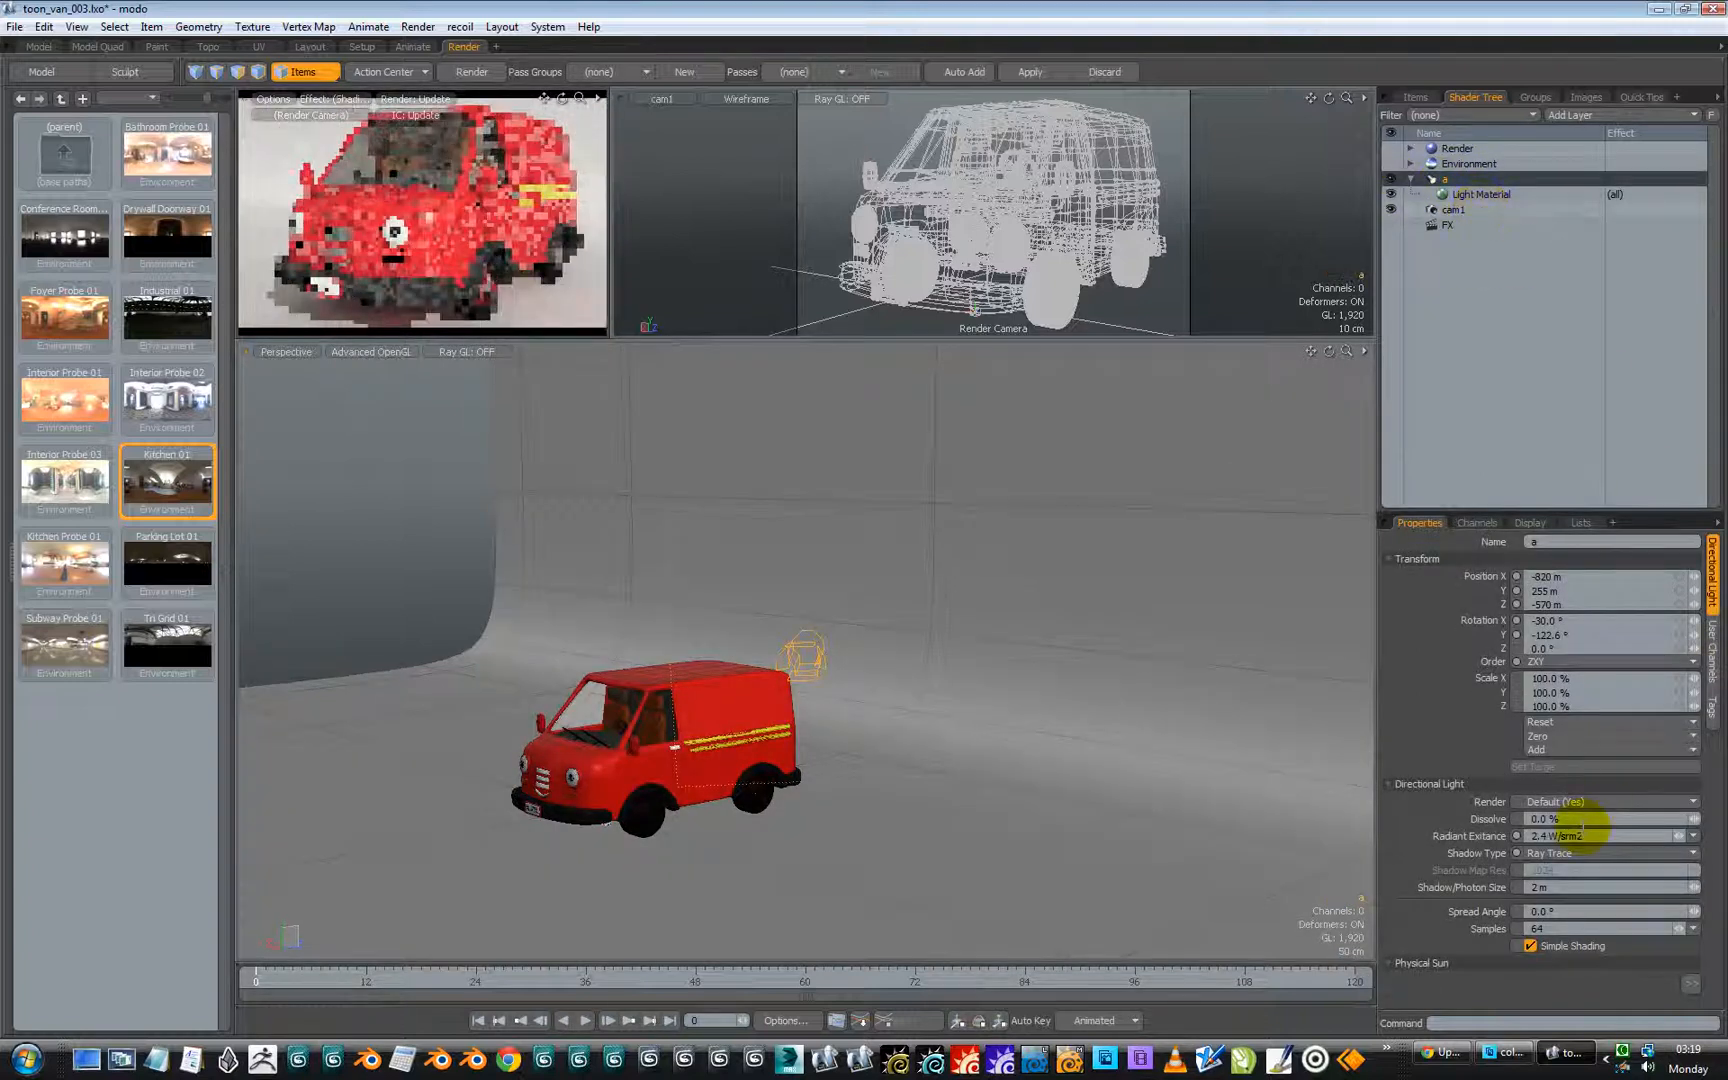
pyautogui.click(1555, 836)
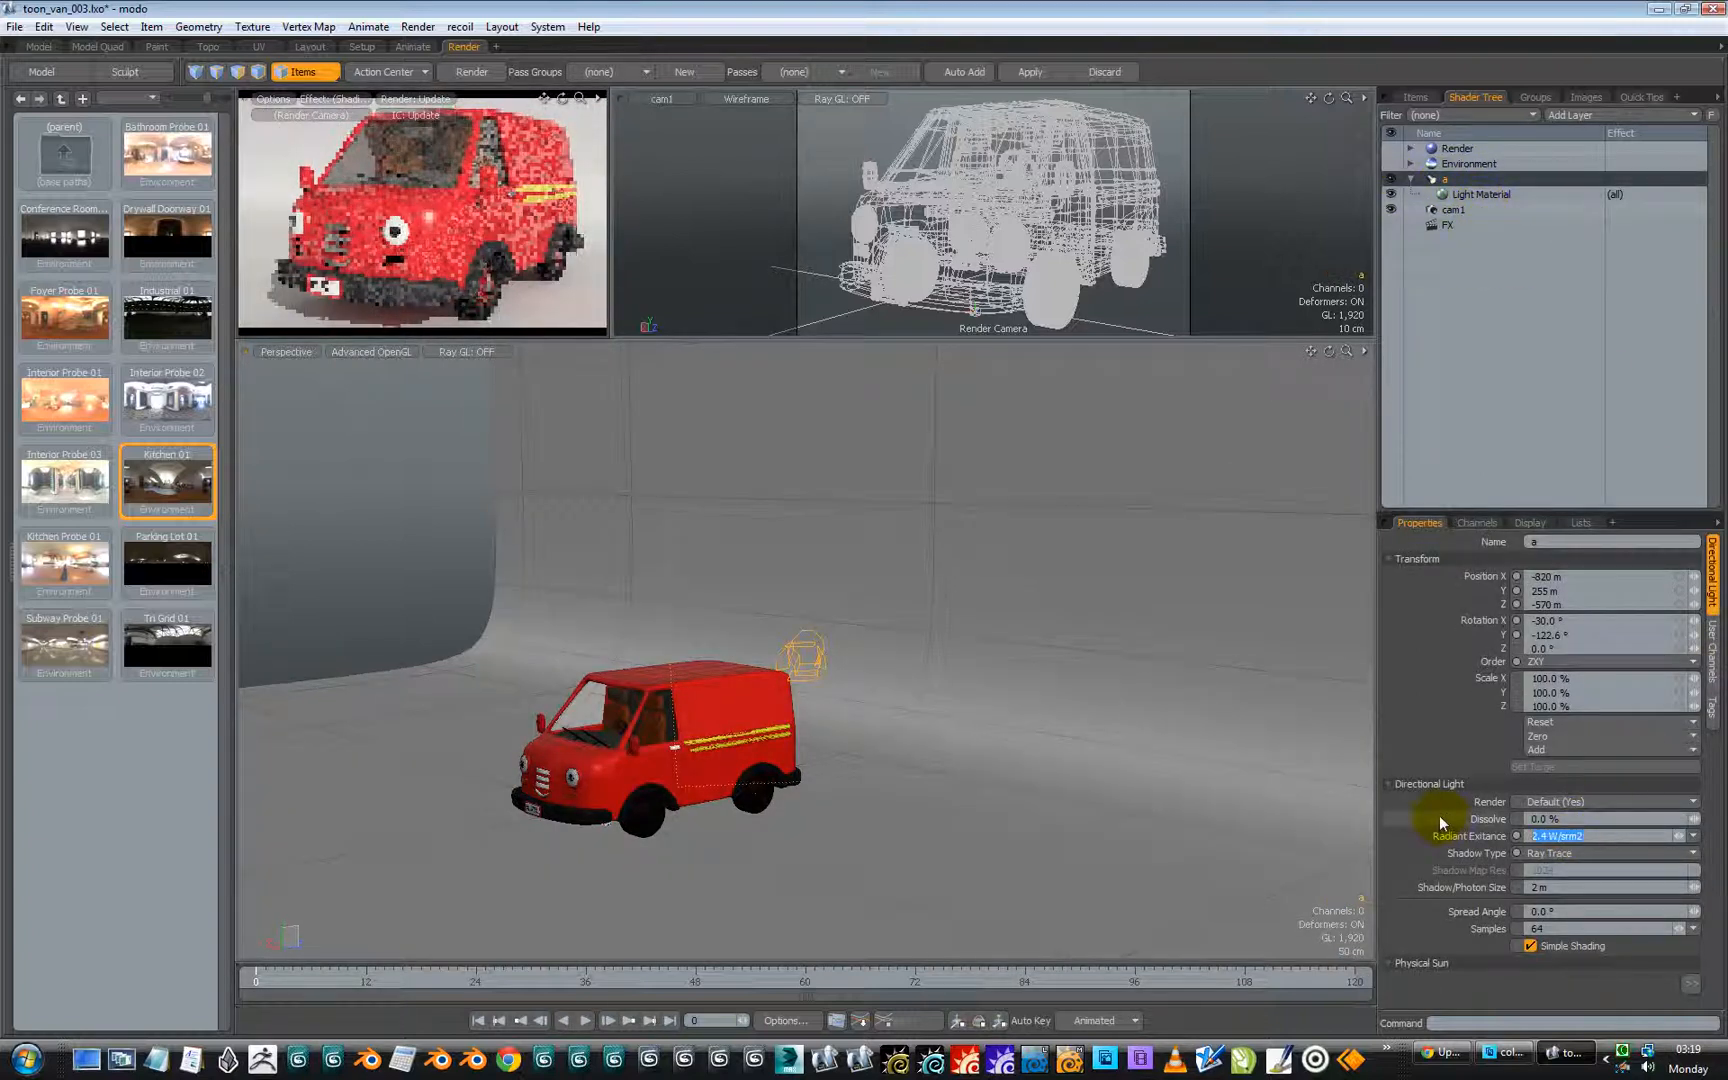
pyautogui.write('1')
pyautogui.press('Return')
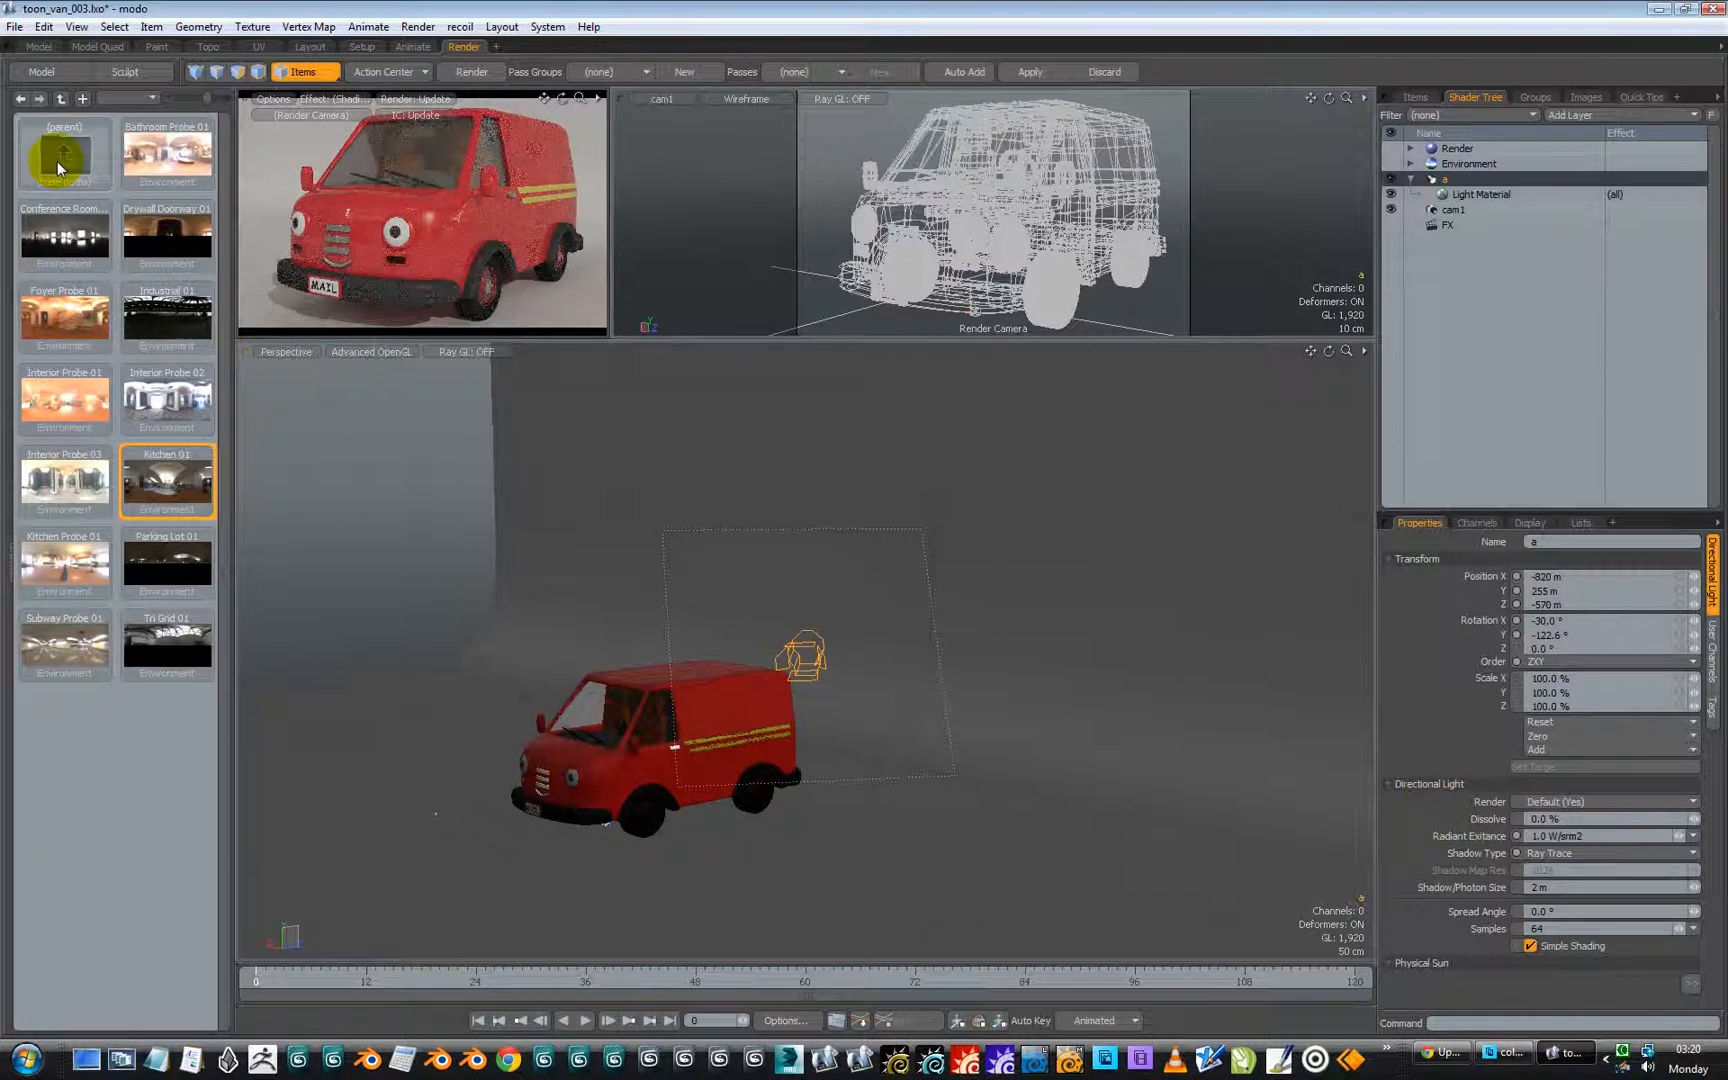
pyautogui.click(1622, 1052)
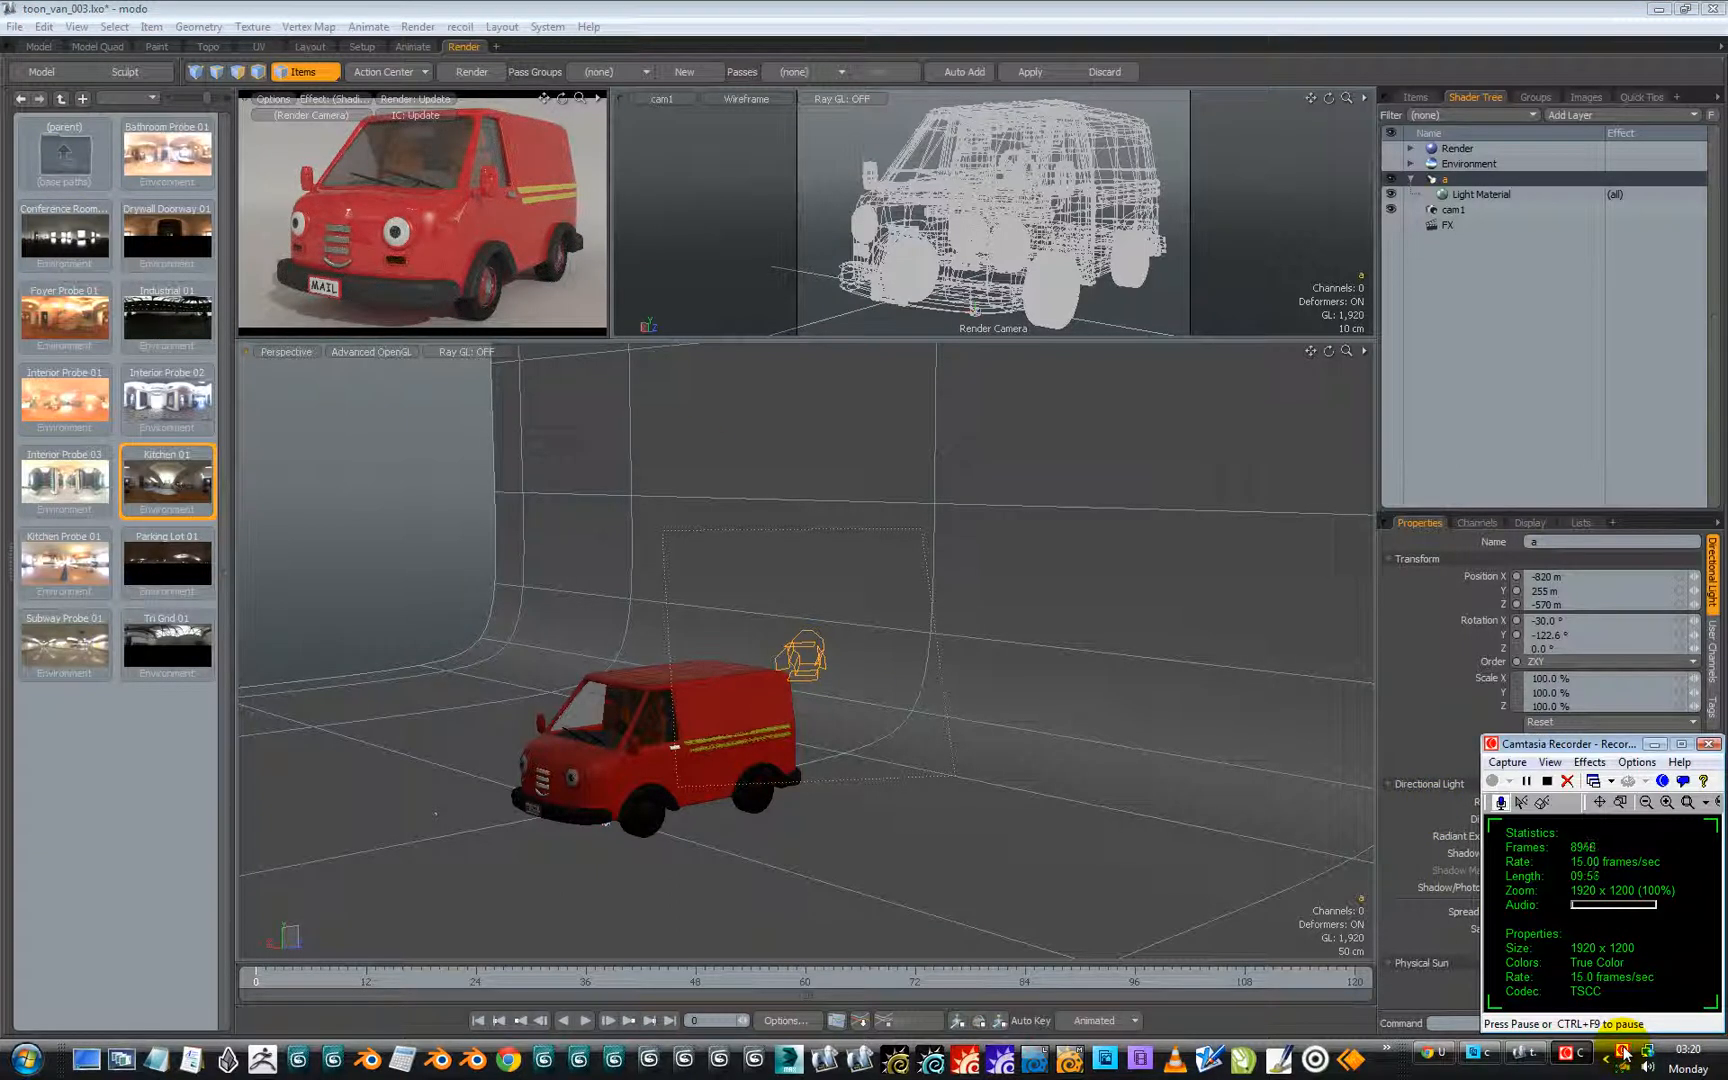
pyautogui.moveTo(1535, 745); pyautogui.dragTo(1359, 658)
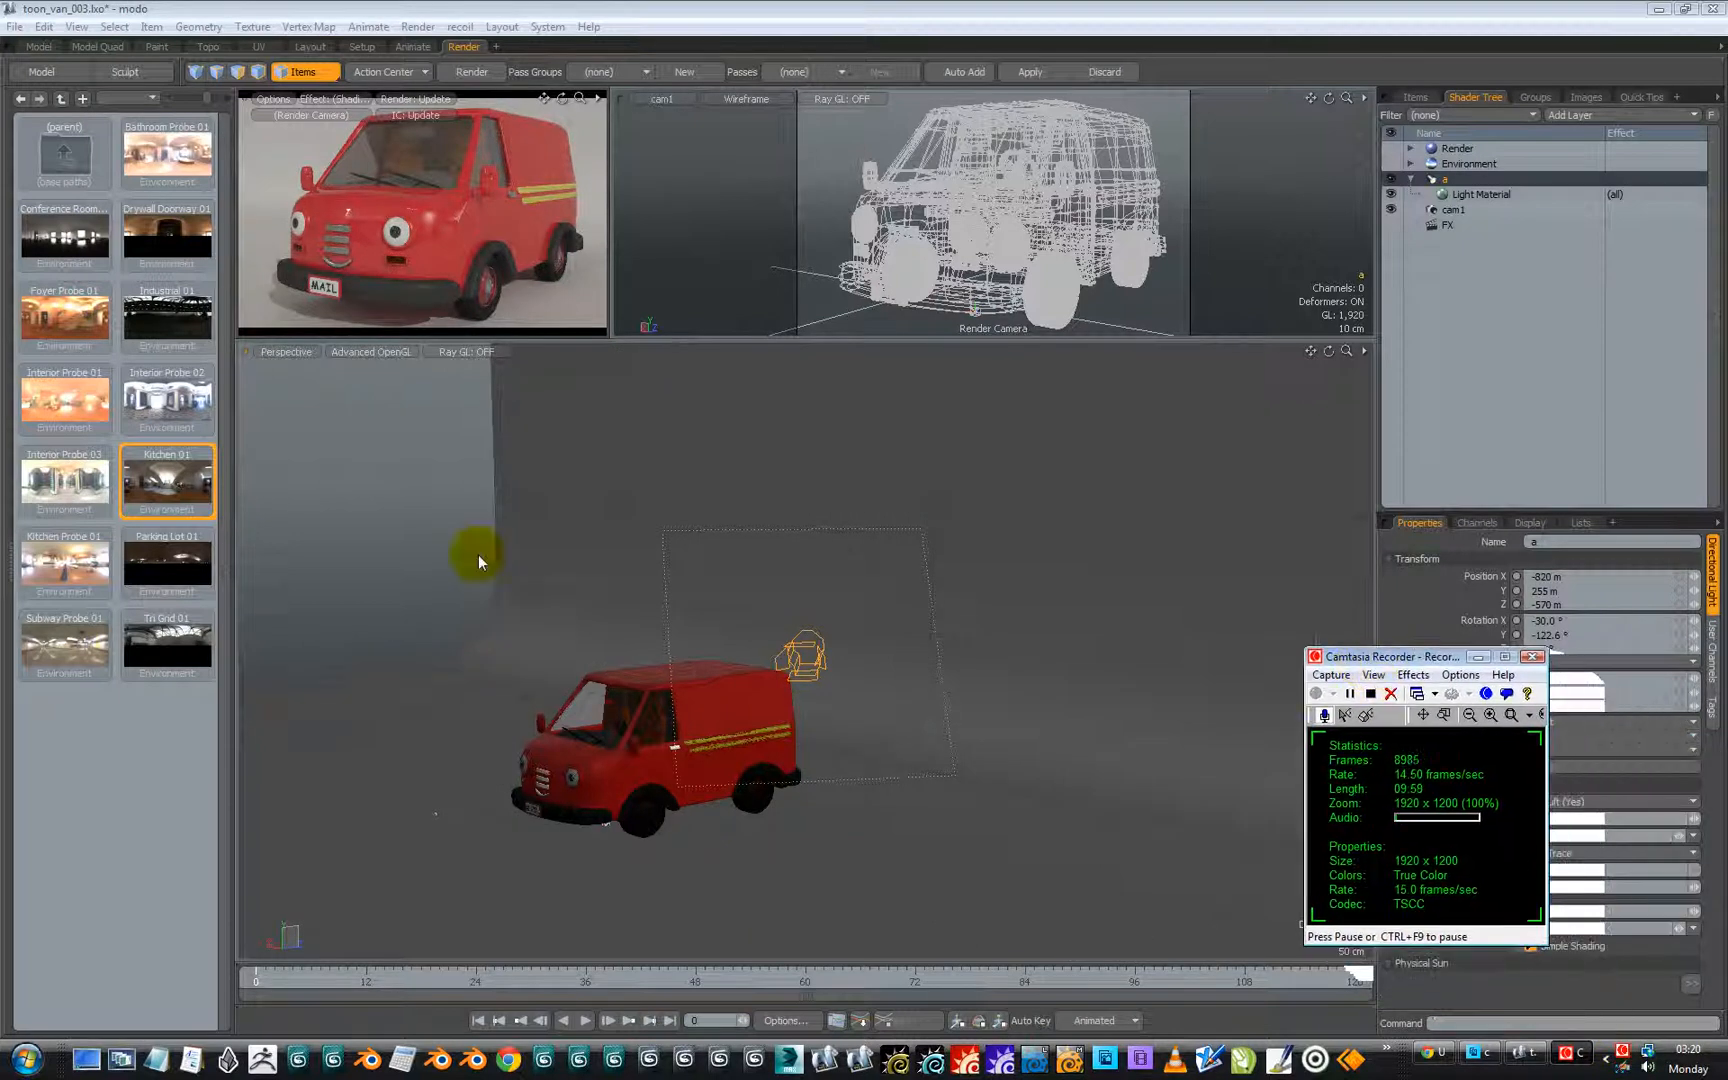
# Step: Leave the environment presets and browse the Glass material presets in the Materials folder
pyautogui.doubleClick(66, 153)
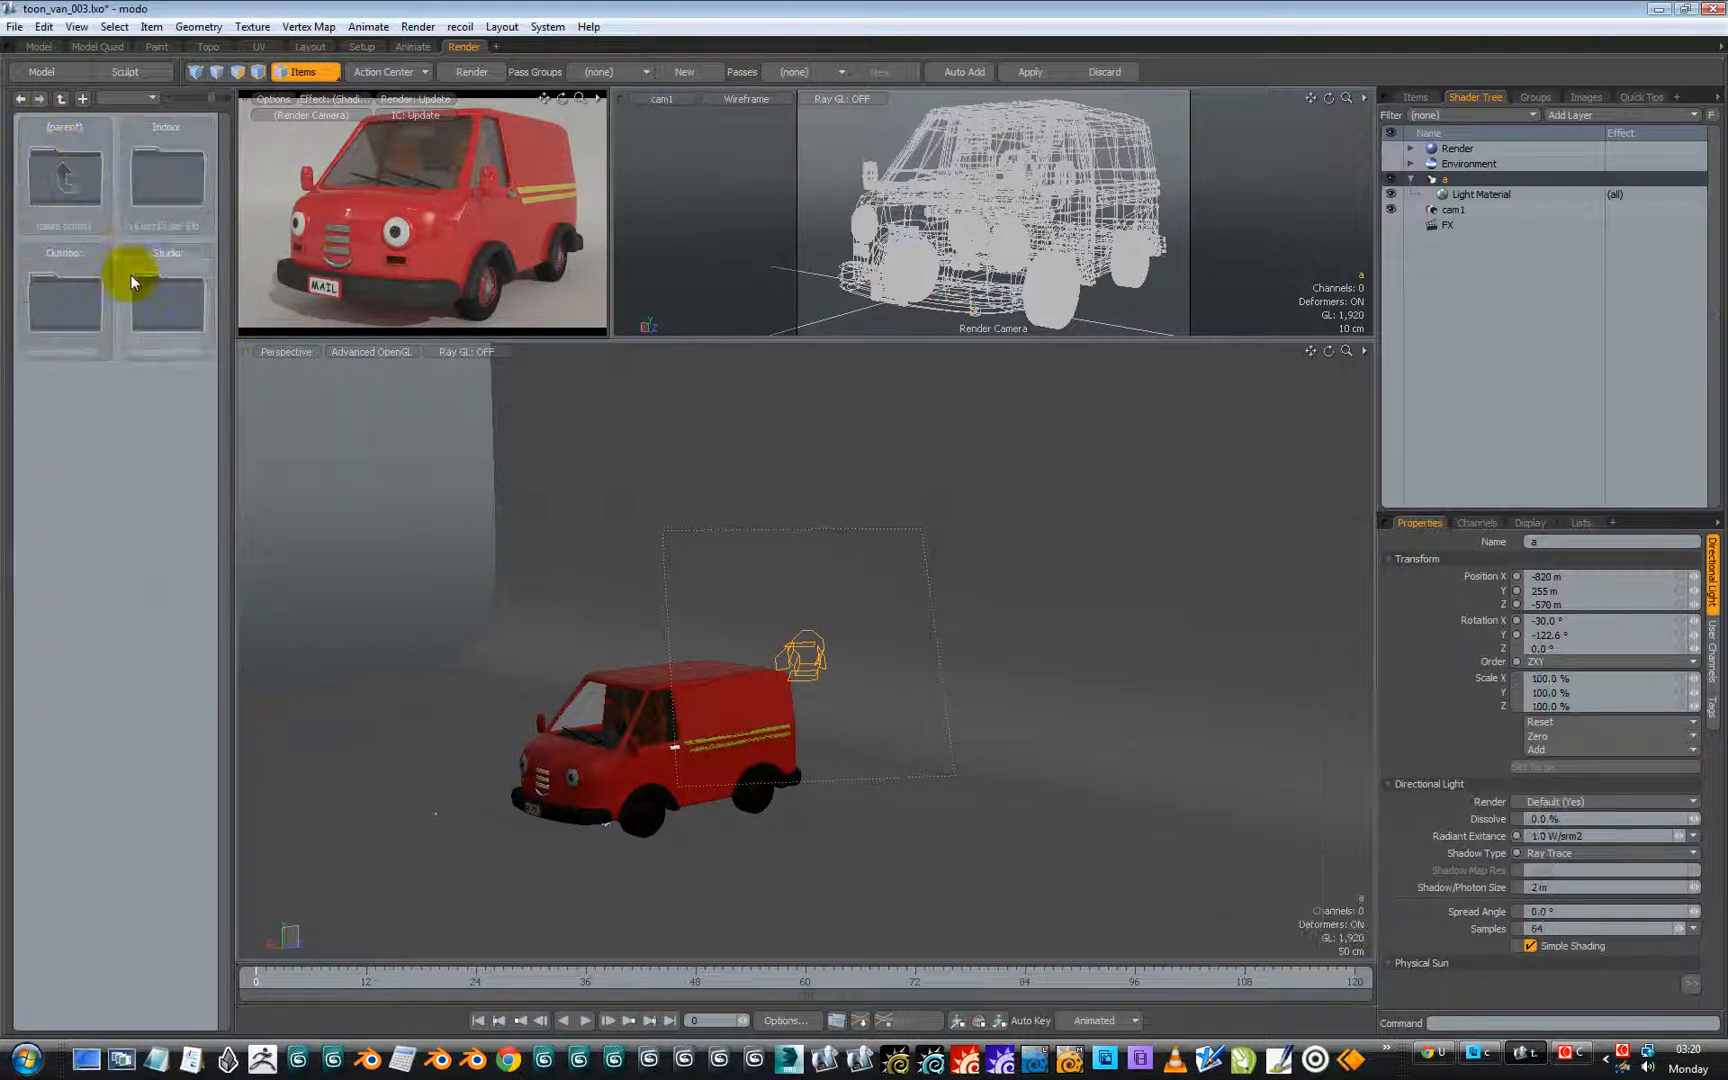
pyautogui.doubleClick(66, 172)
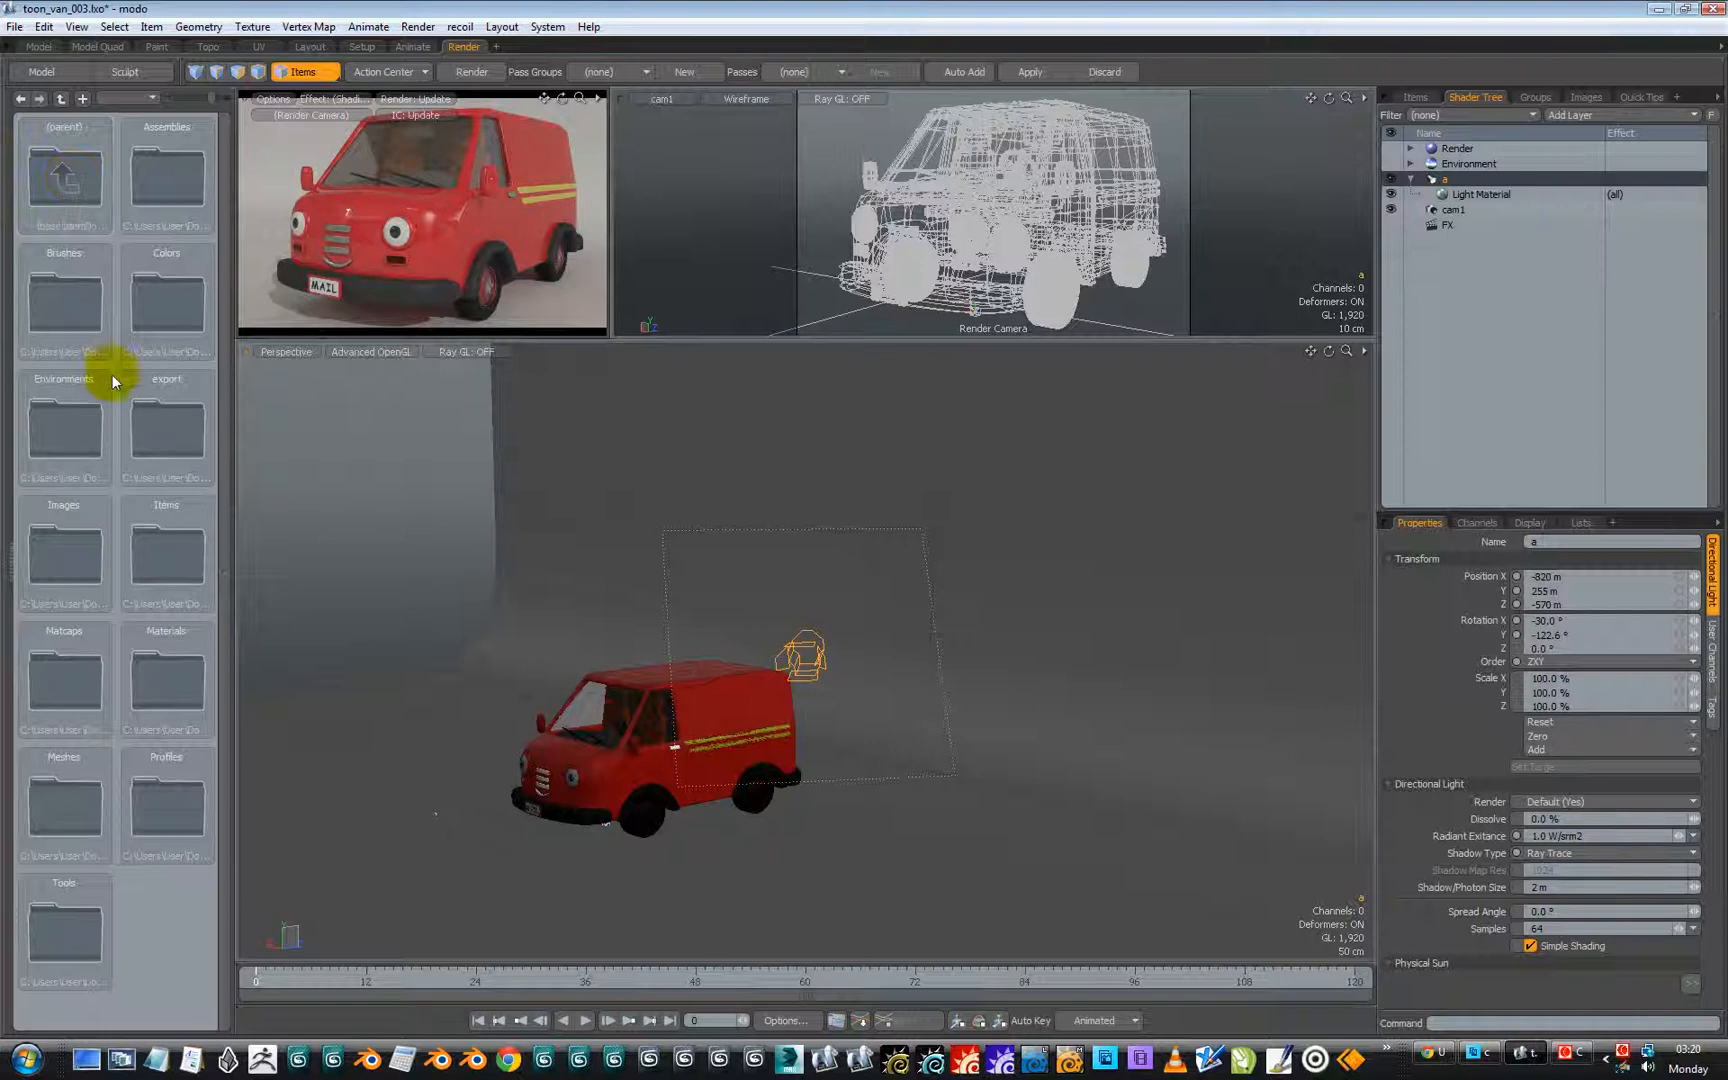
pyautogui.doubleClick(166, 680)
pyautogui.doubleClick(65, 418)
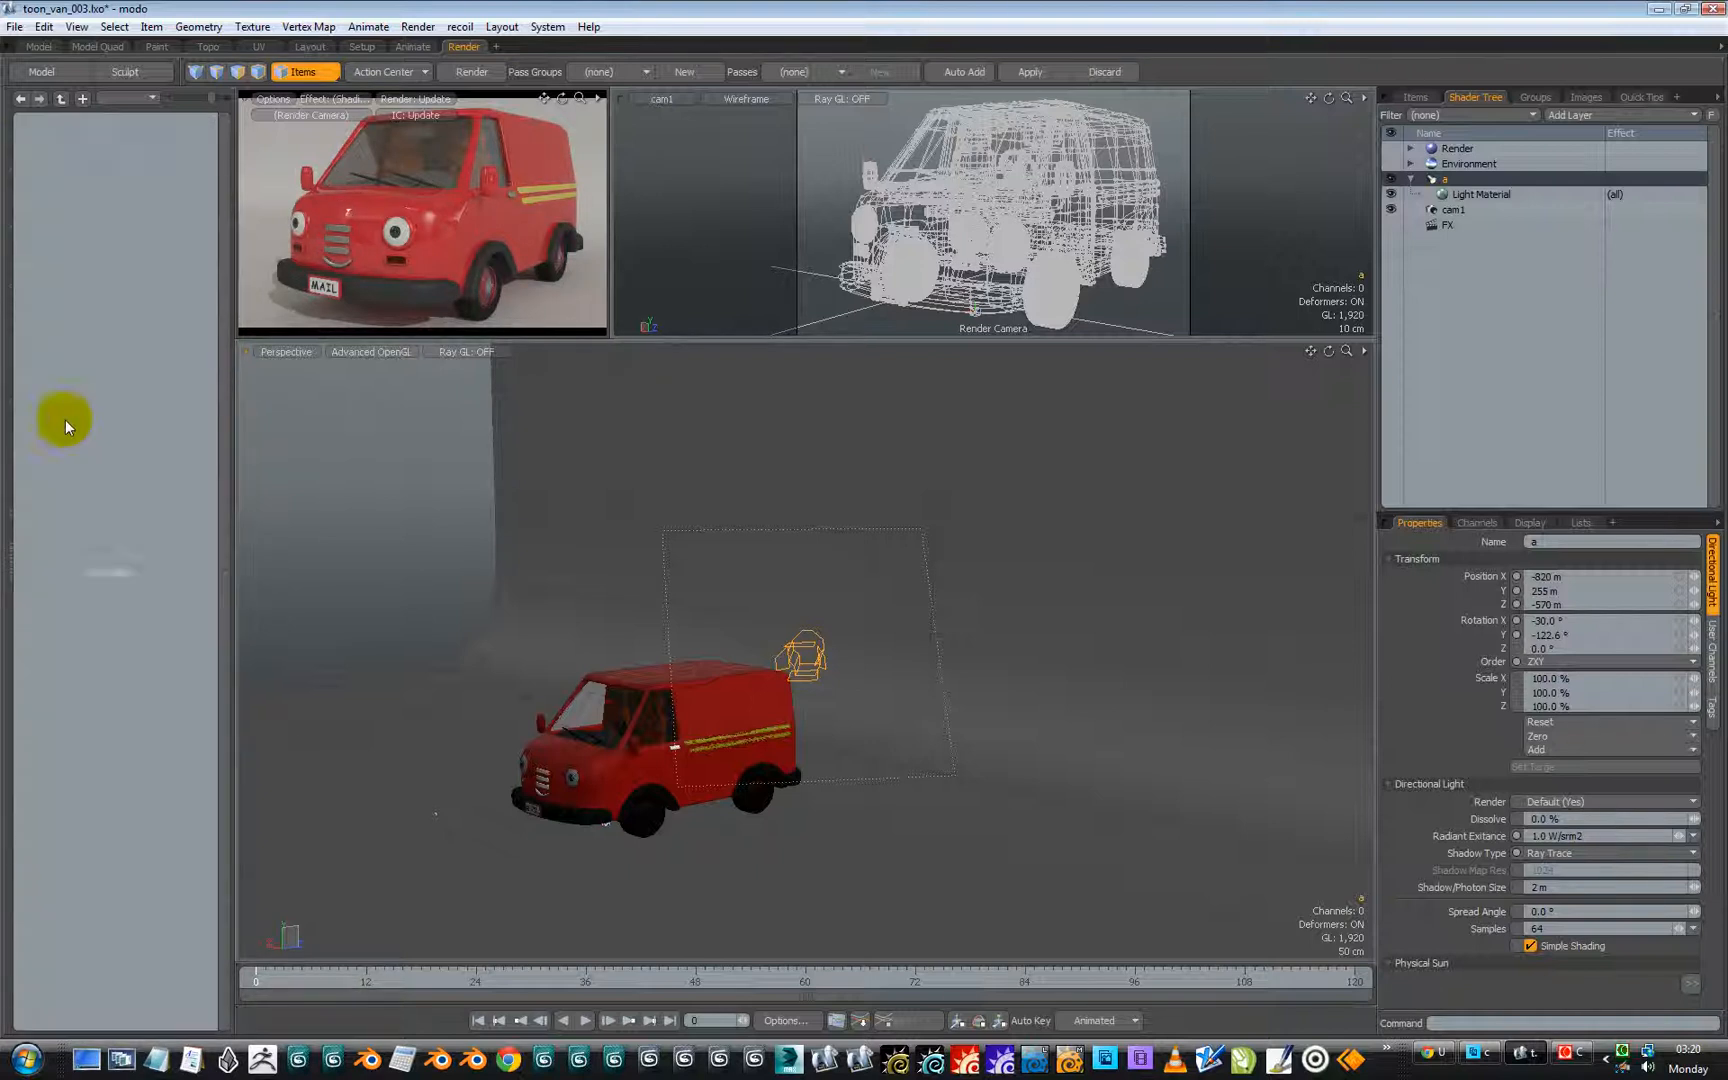
pyautogui.doubleClick(68, 298)
pyautogui.click(178, 255)
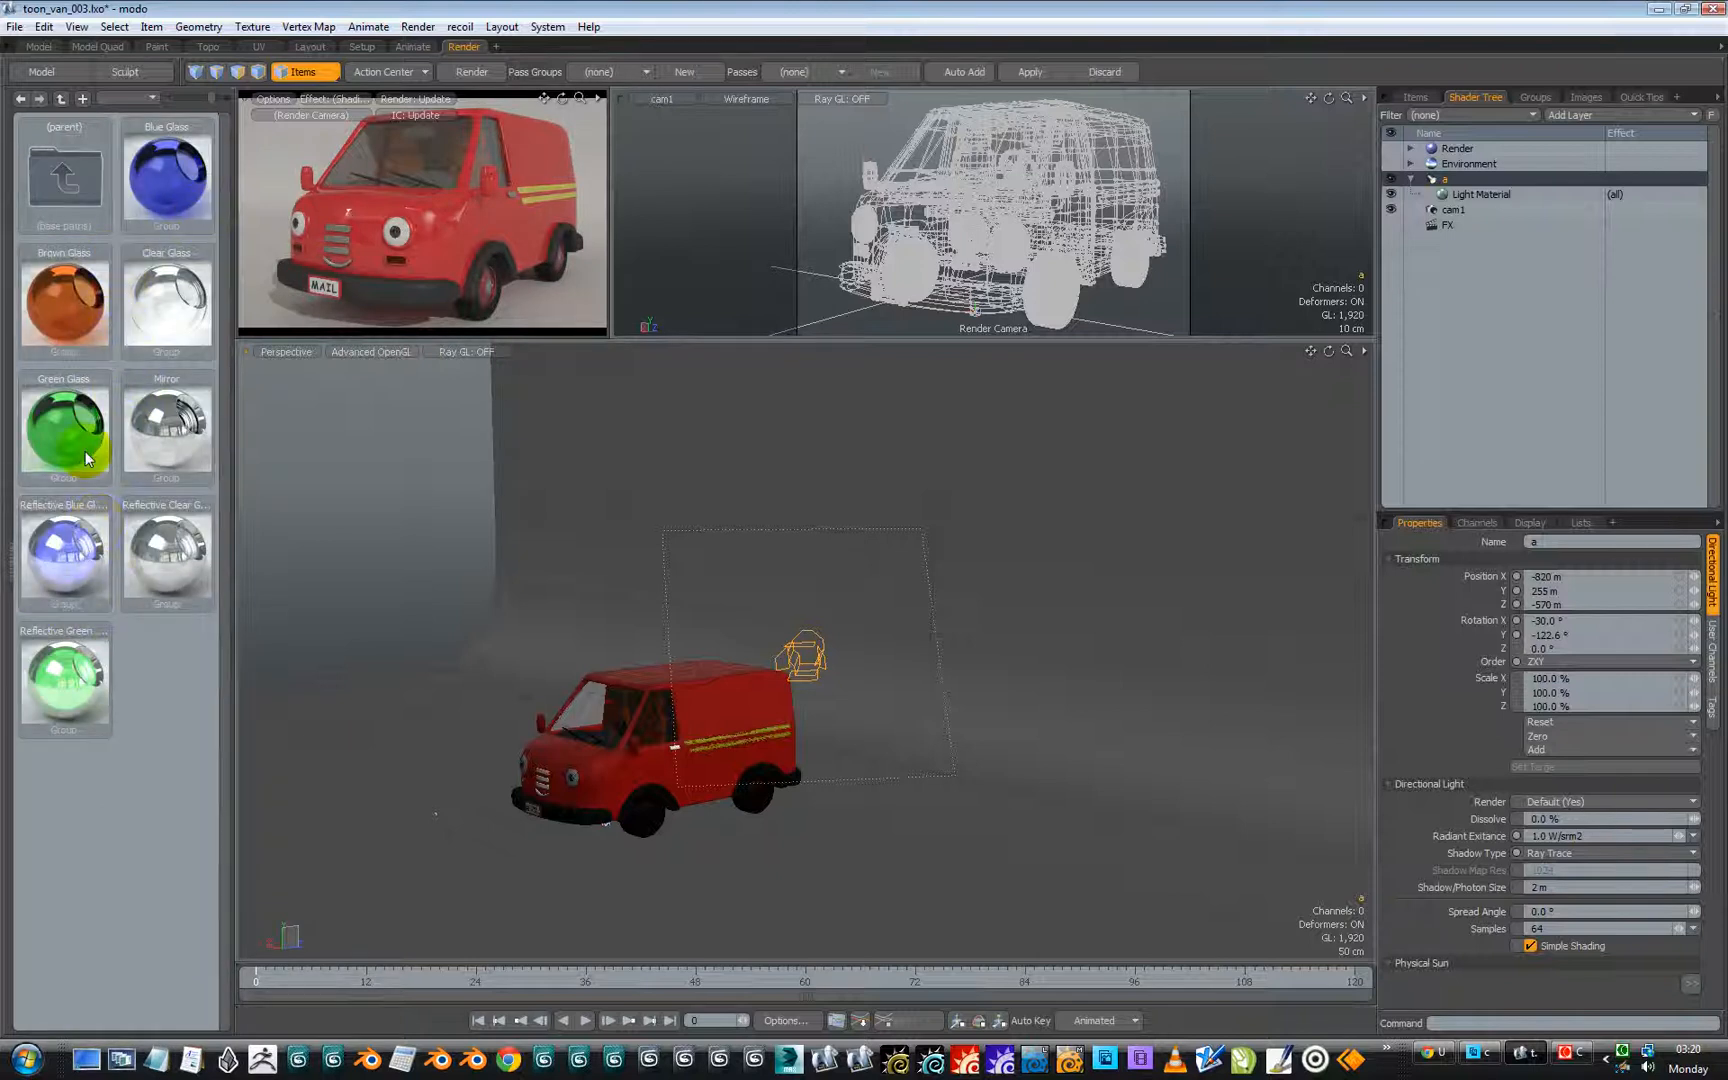
pyautogui.doubleClick(66, 184)
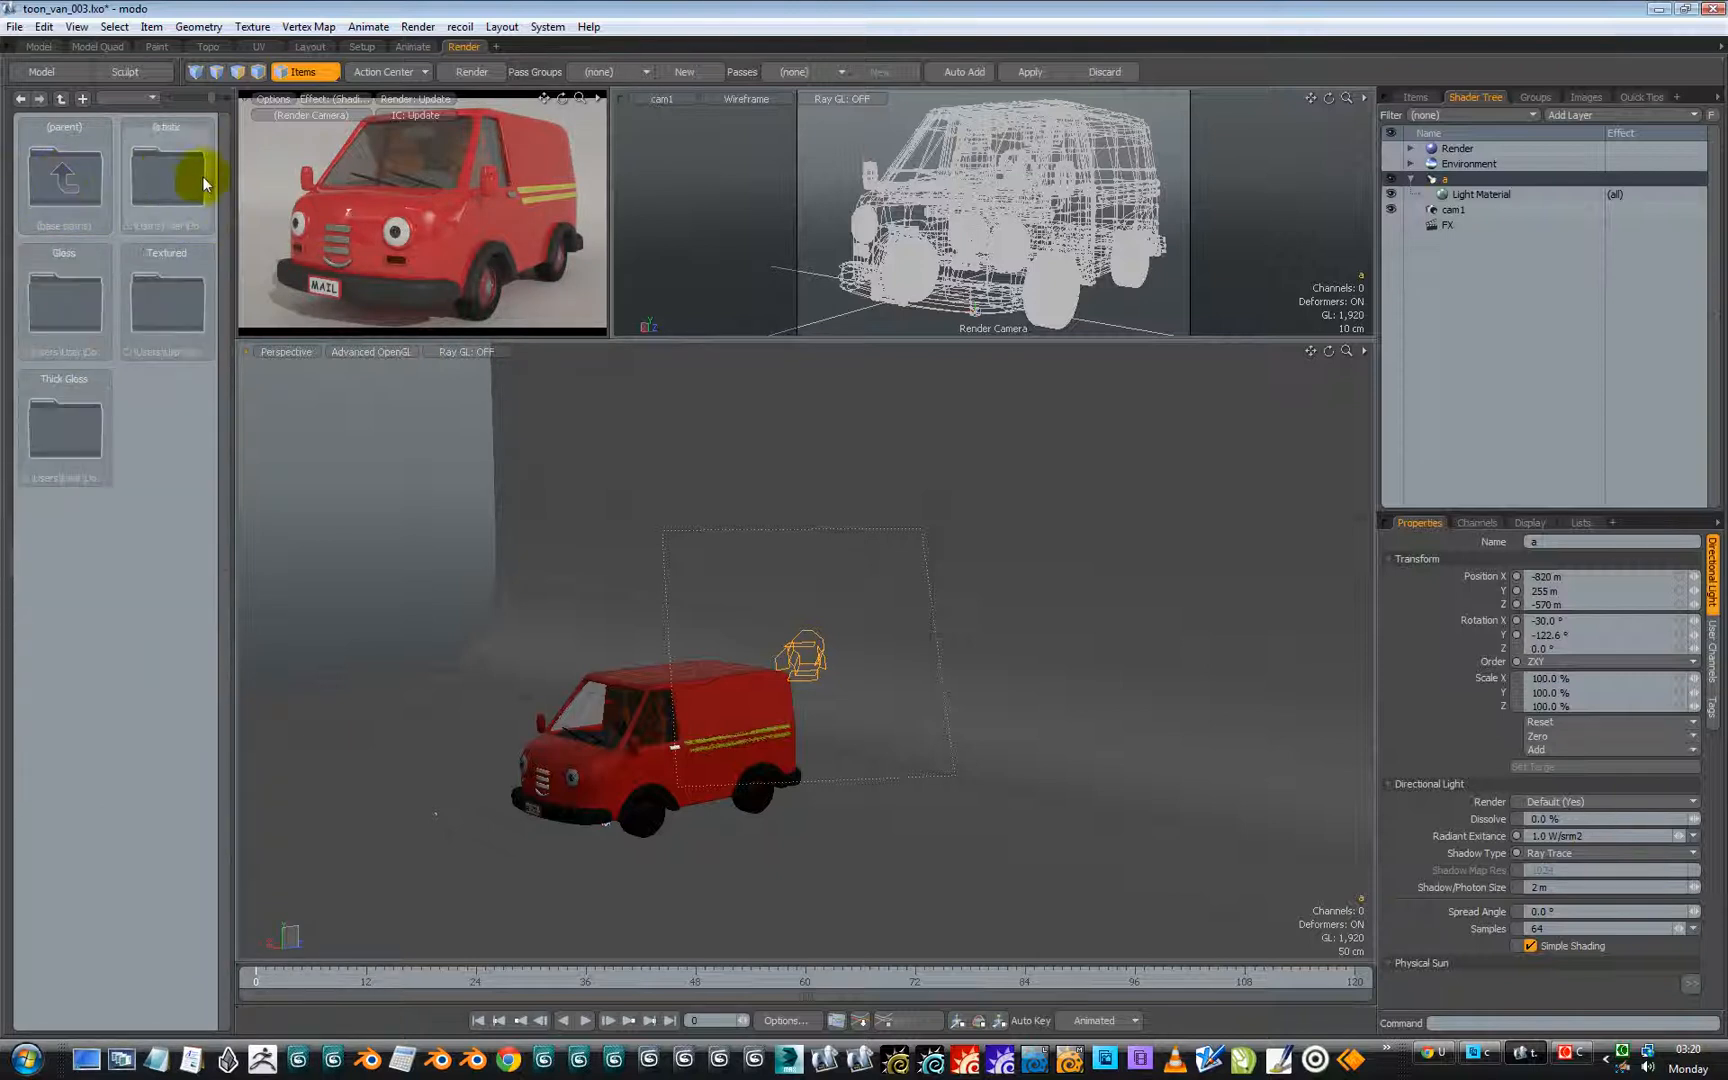
# Step: Examine the Animal Fur and Hair No Guides presets inside the Fur materials folder
pyautogui.doubleClick(68, 175)
pyautogui.doubleClick(165, 310)
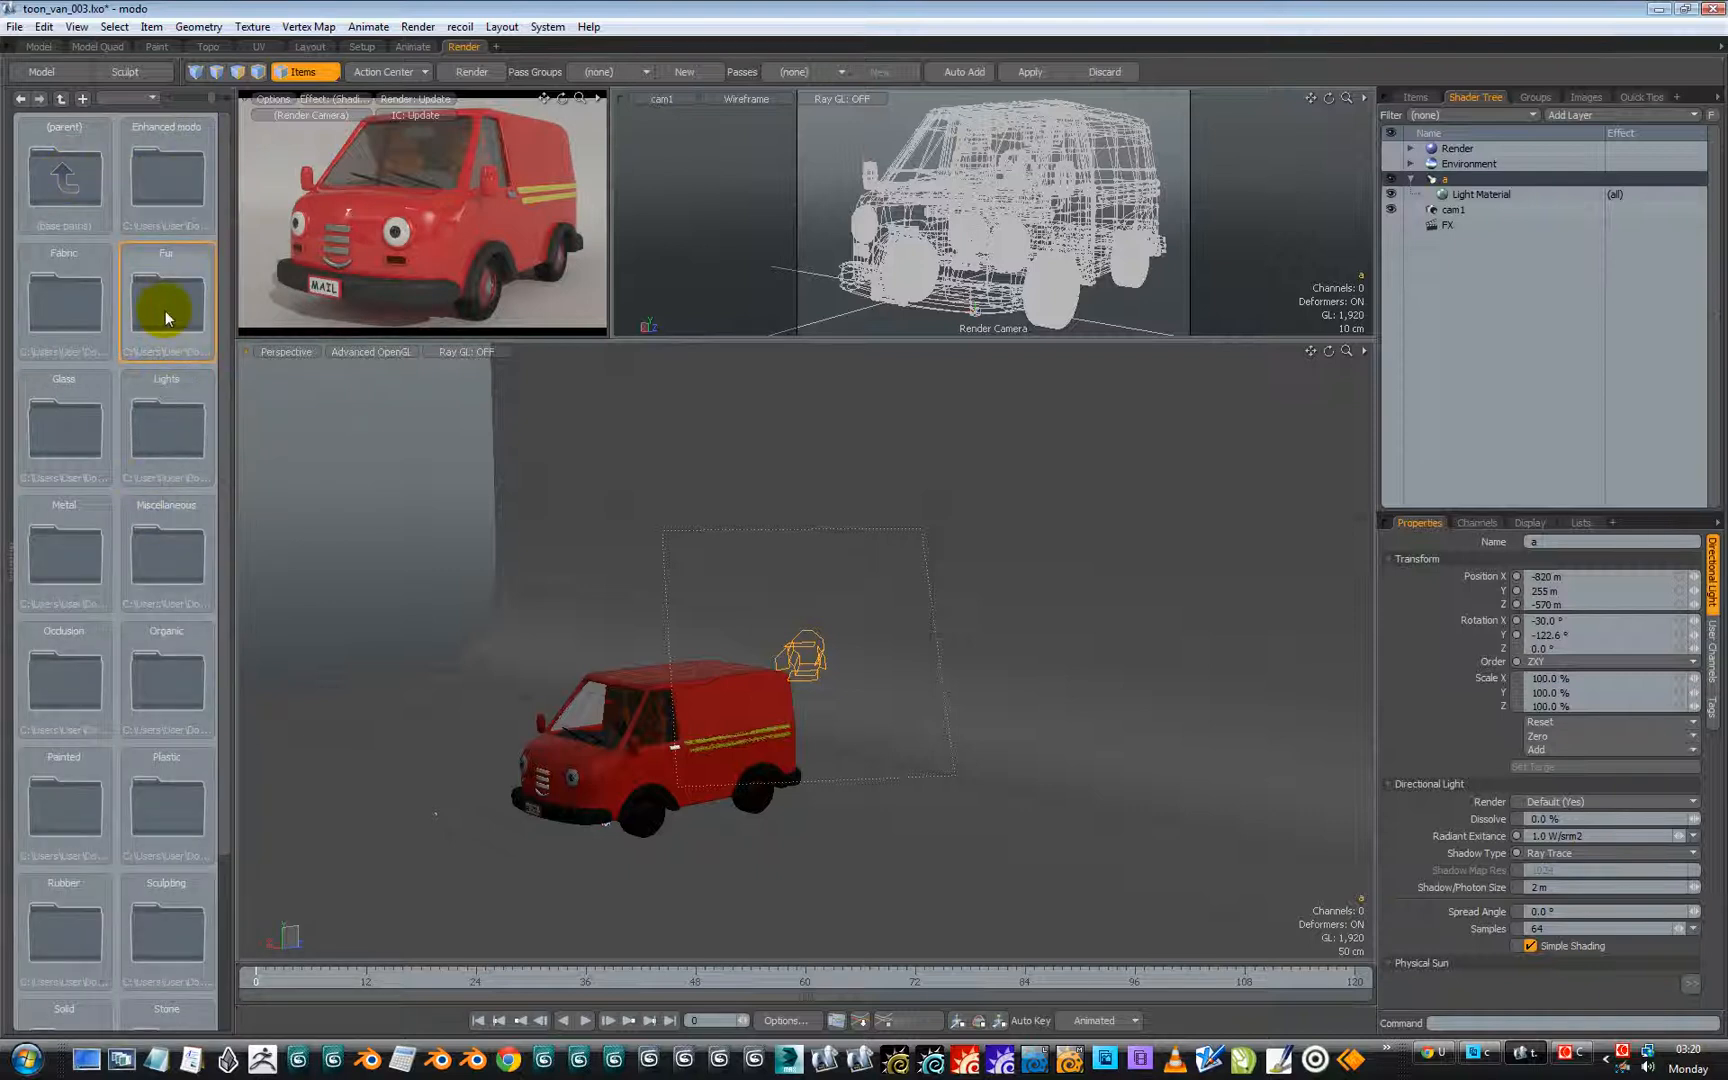
pyautogui.click(72, 304)
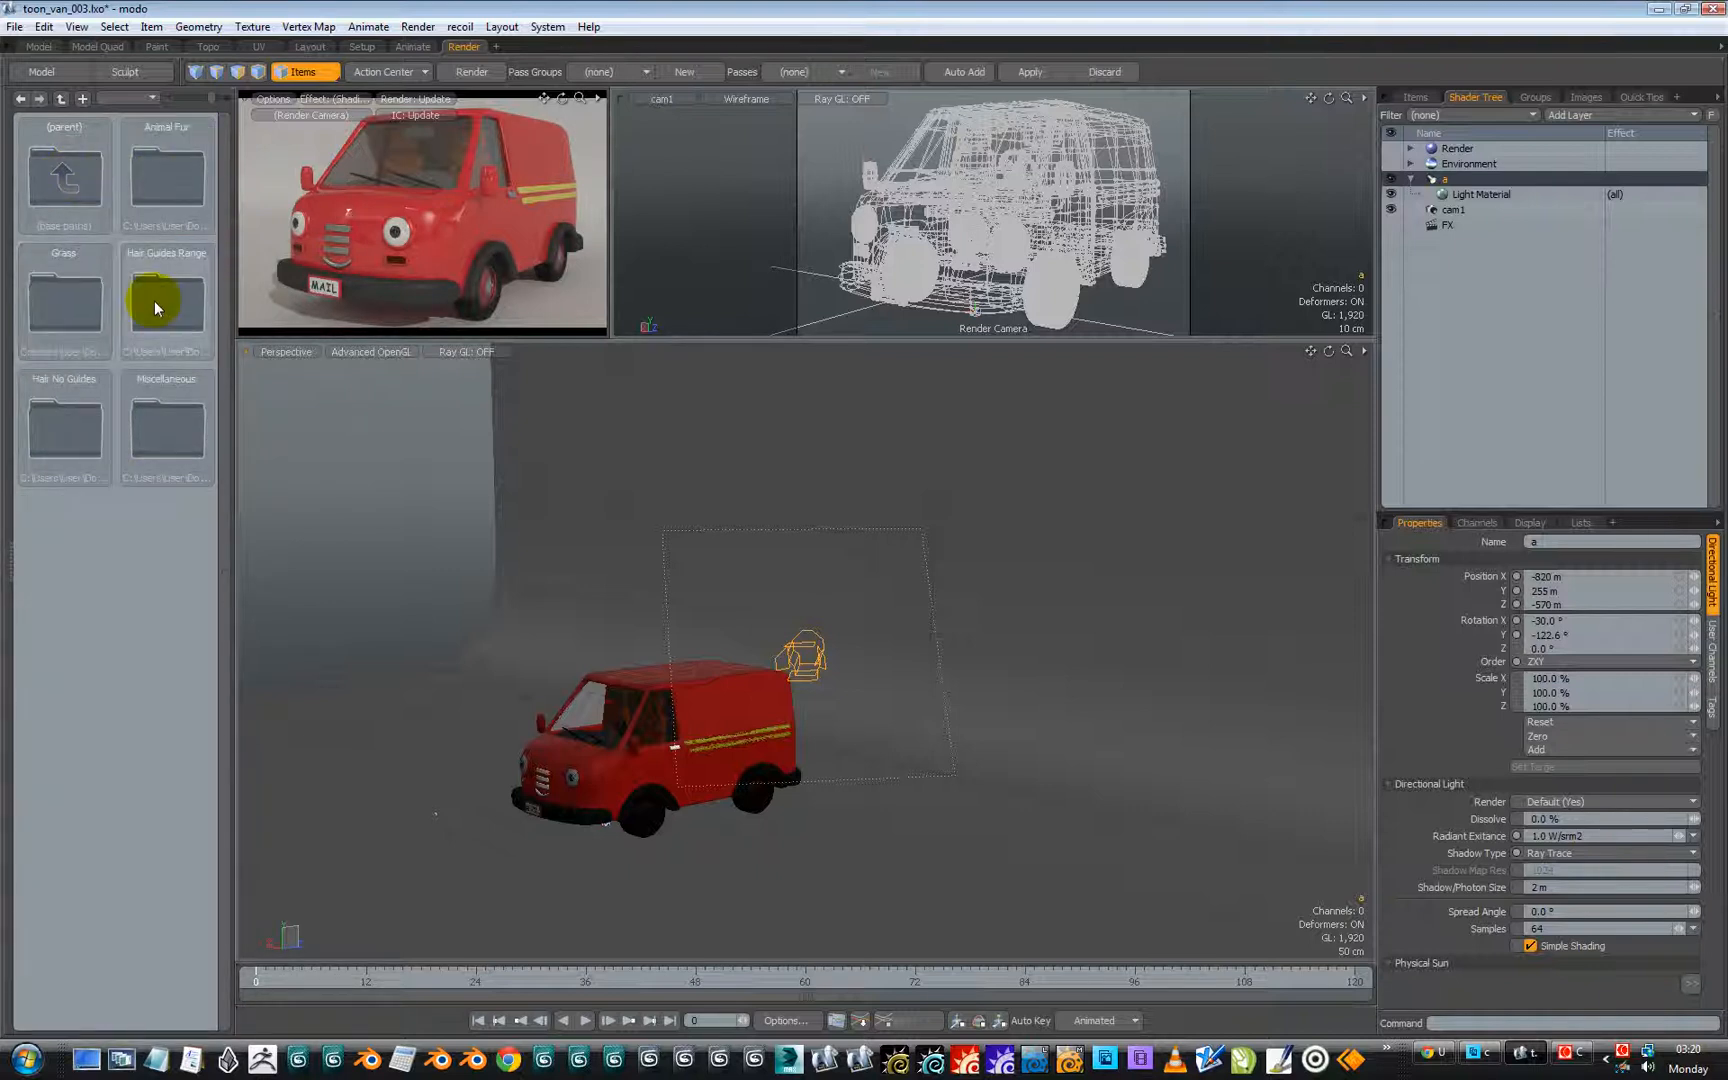
pyautogui.click(167, 171)
pyautogui.doubleClick(167, 171)
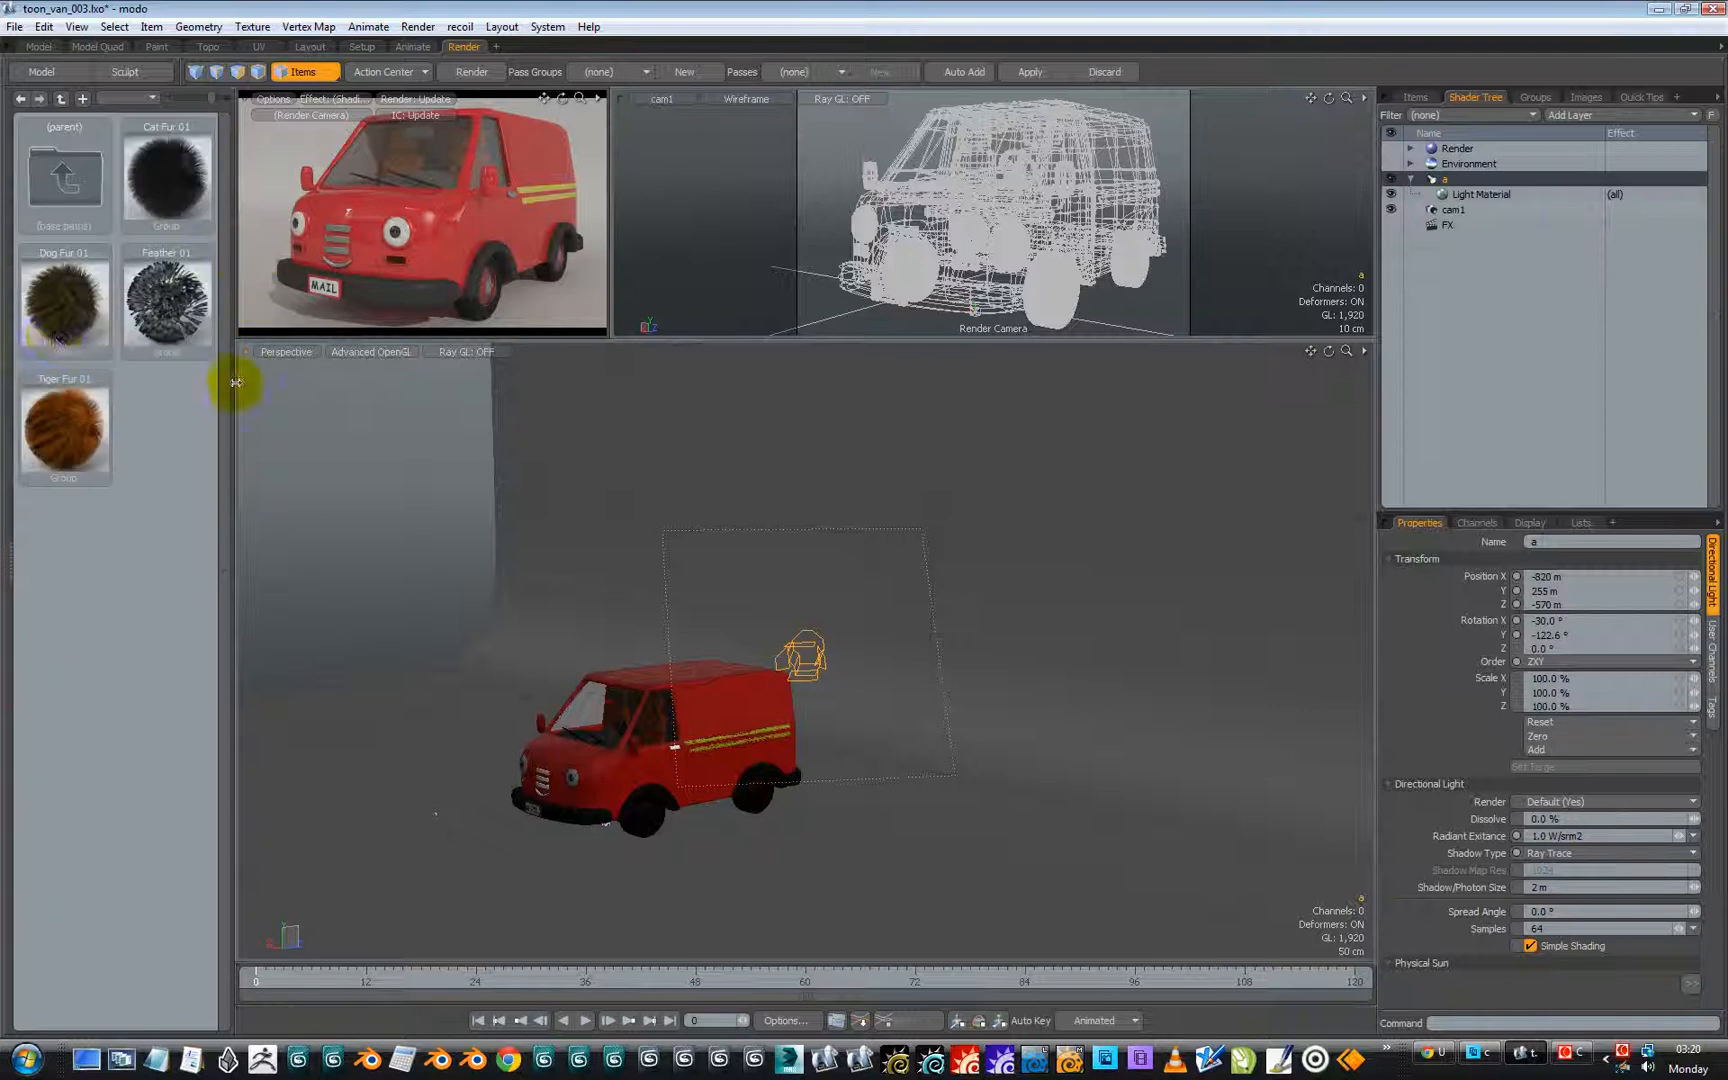
pyautogui.doubleClick(64, 184)
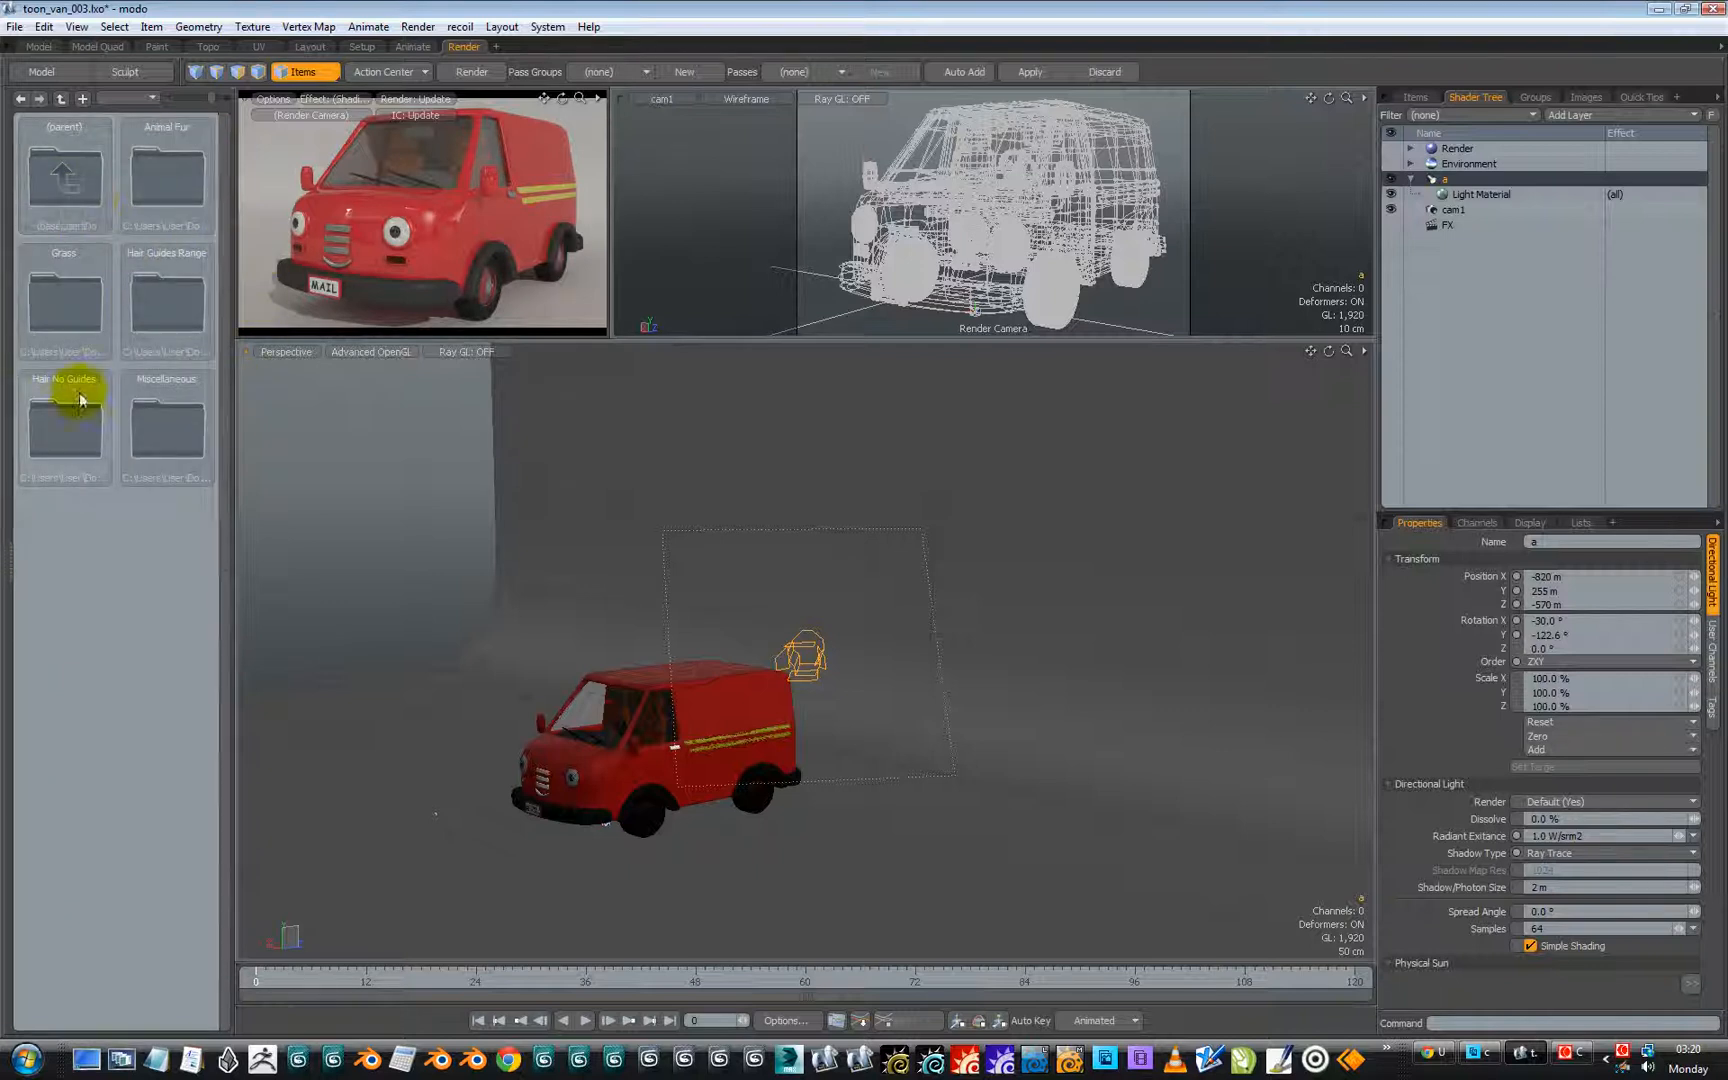
pyautogui.doubleClick(66, 428)
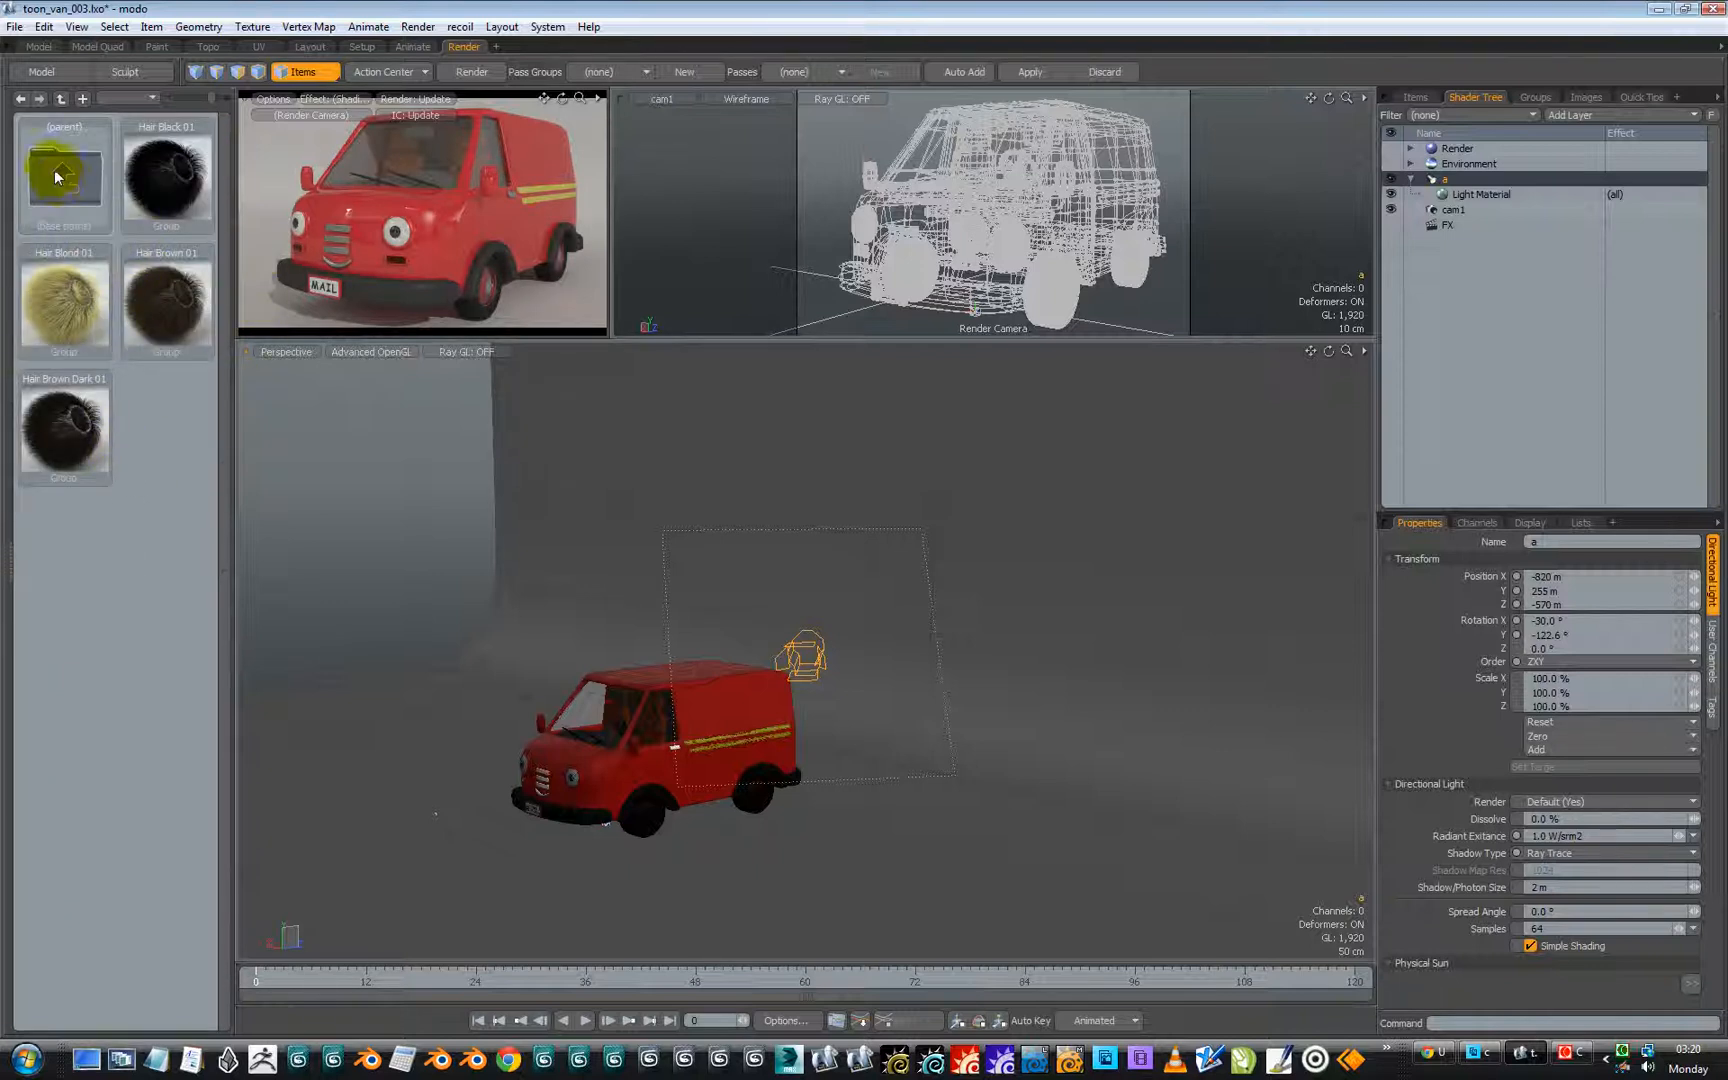
pyautogui.doubleClick(67, 184)
pyautogui.doubleClick(68, 185)
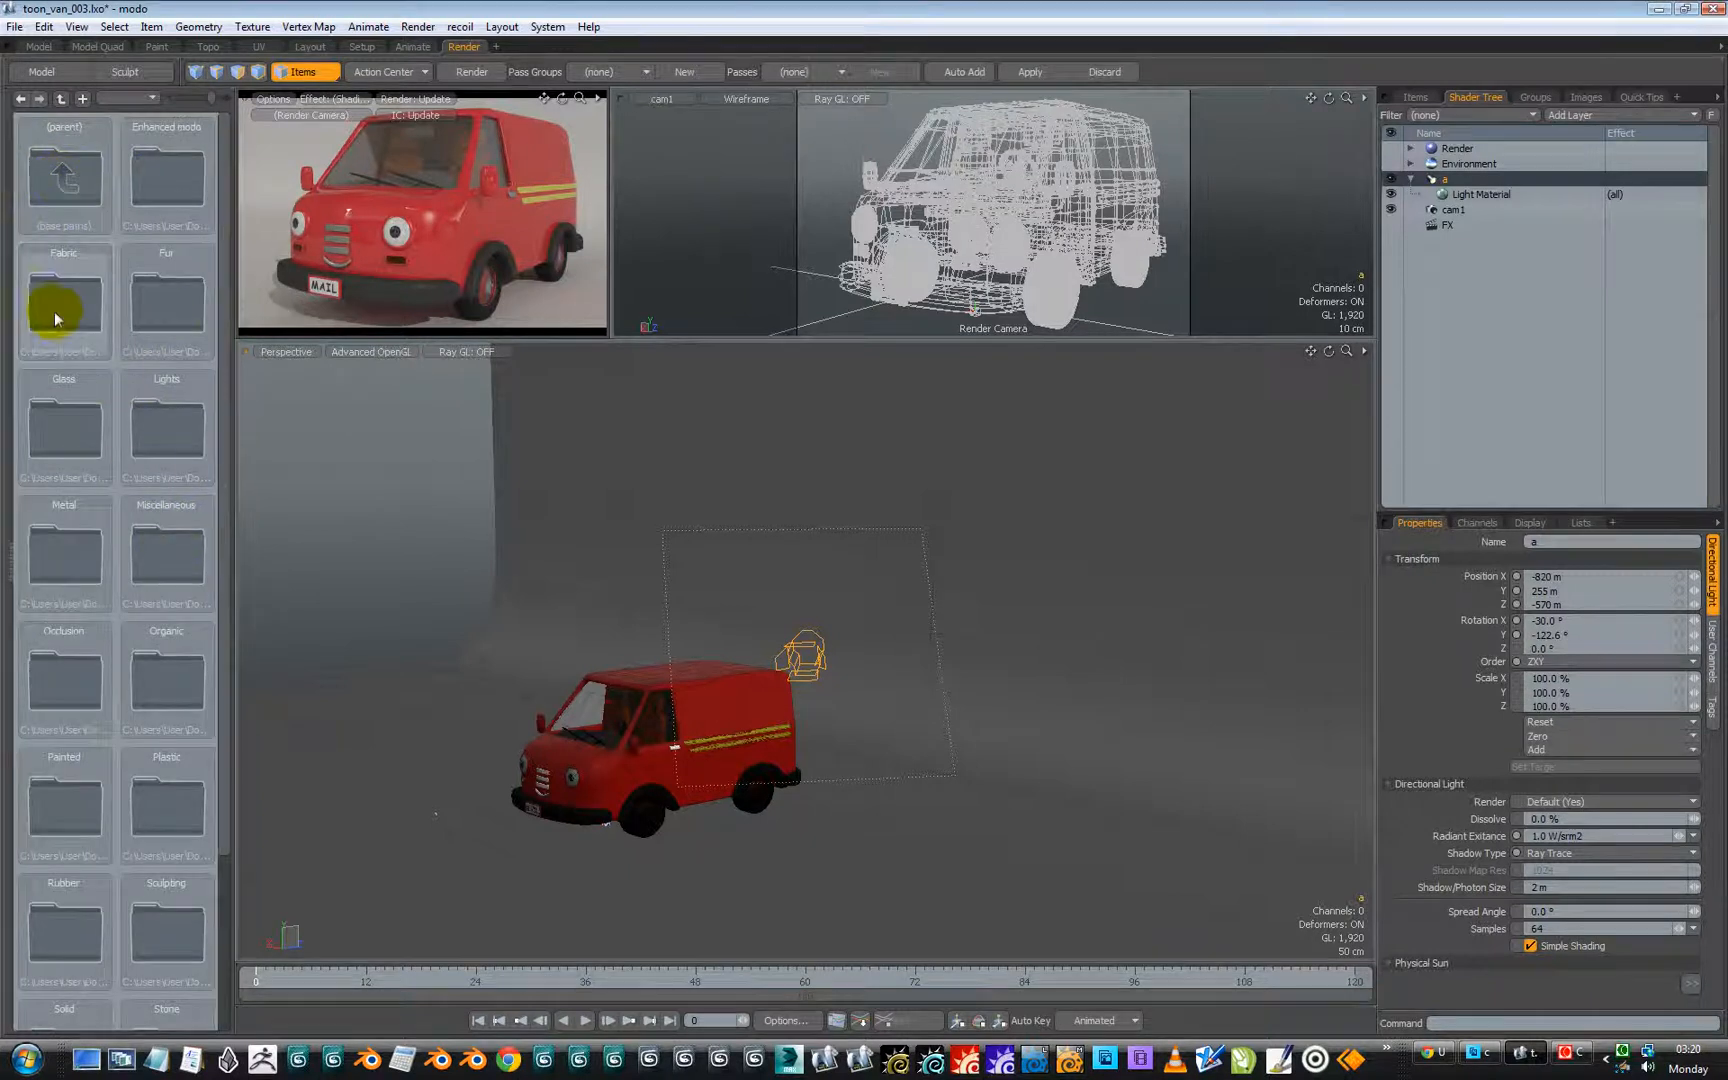
# Step: Look through the Cloth presets inside the Fabric materials folder
pyautogui.doubleClick(55, 316)
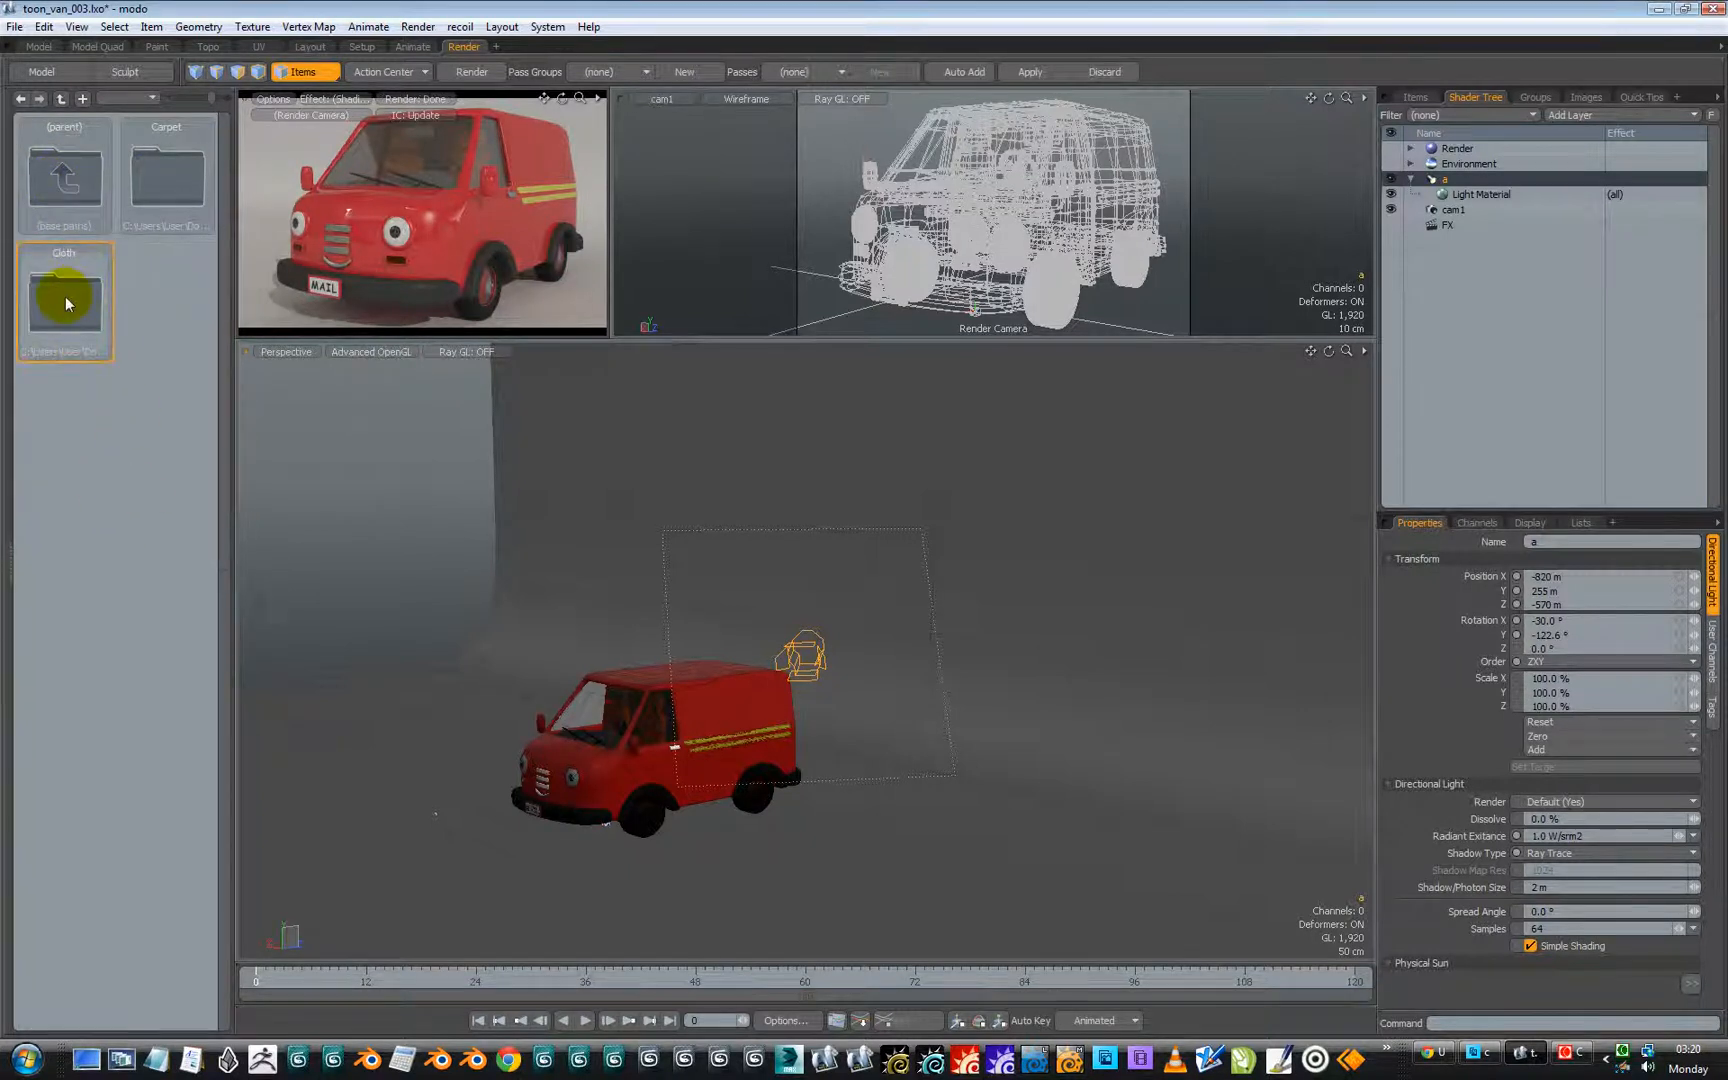
pyautogui.doubleClick(65, 296)
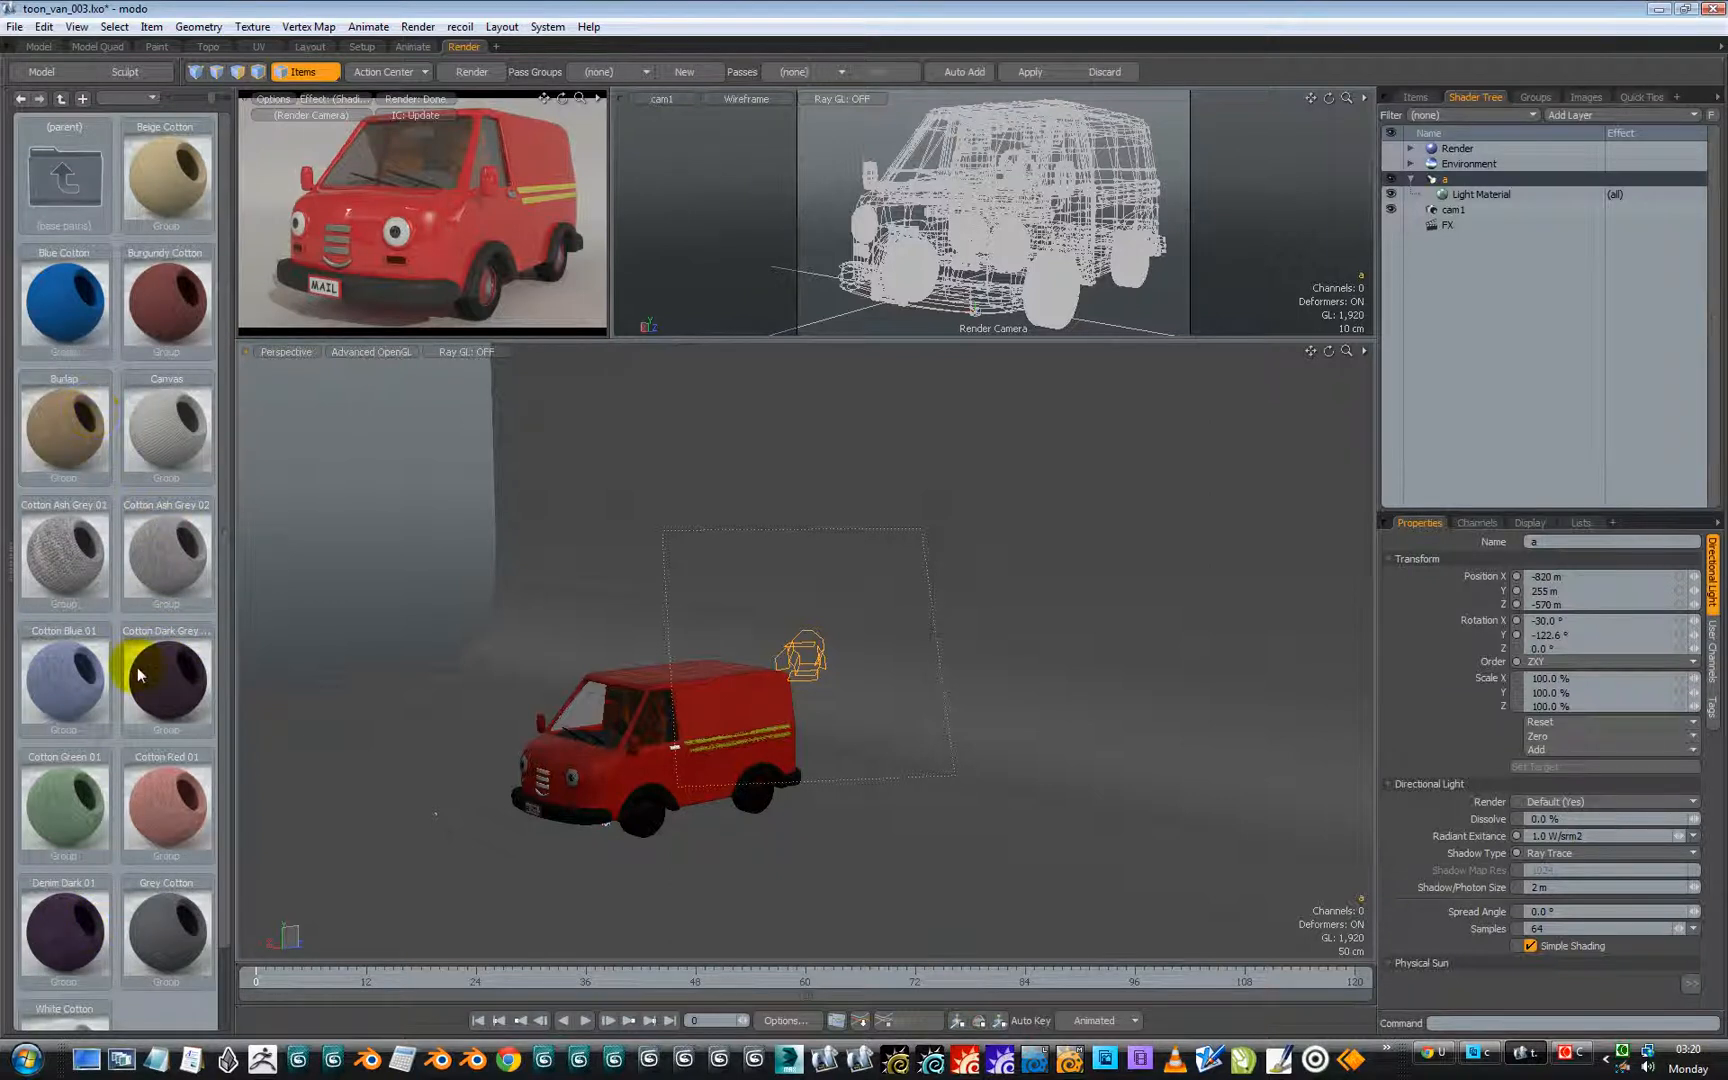
pyautogui.doubleClick(67, 187)
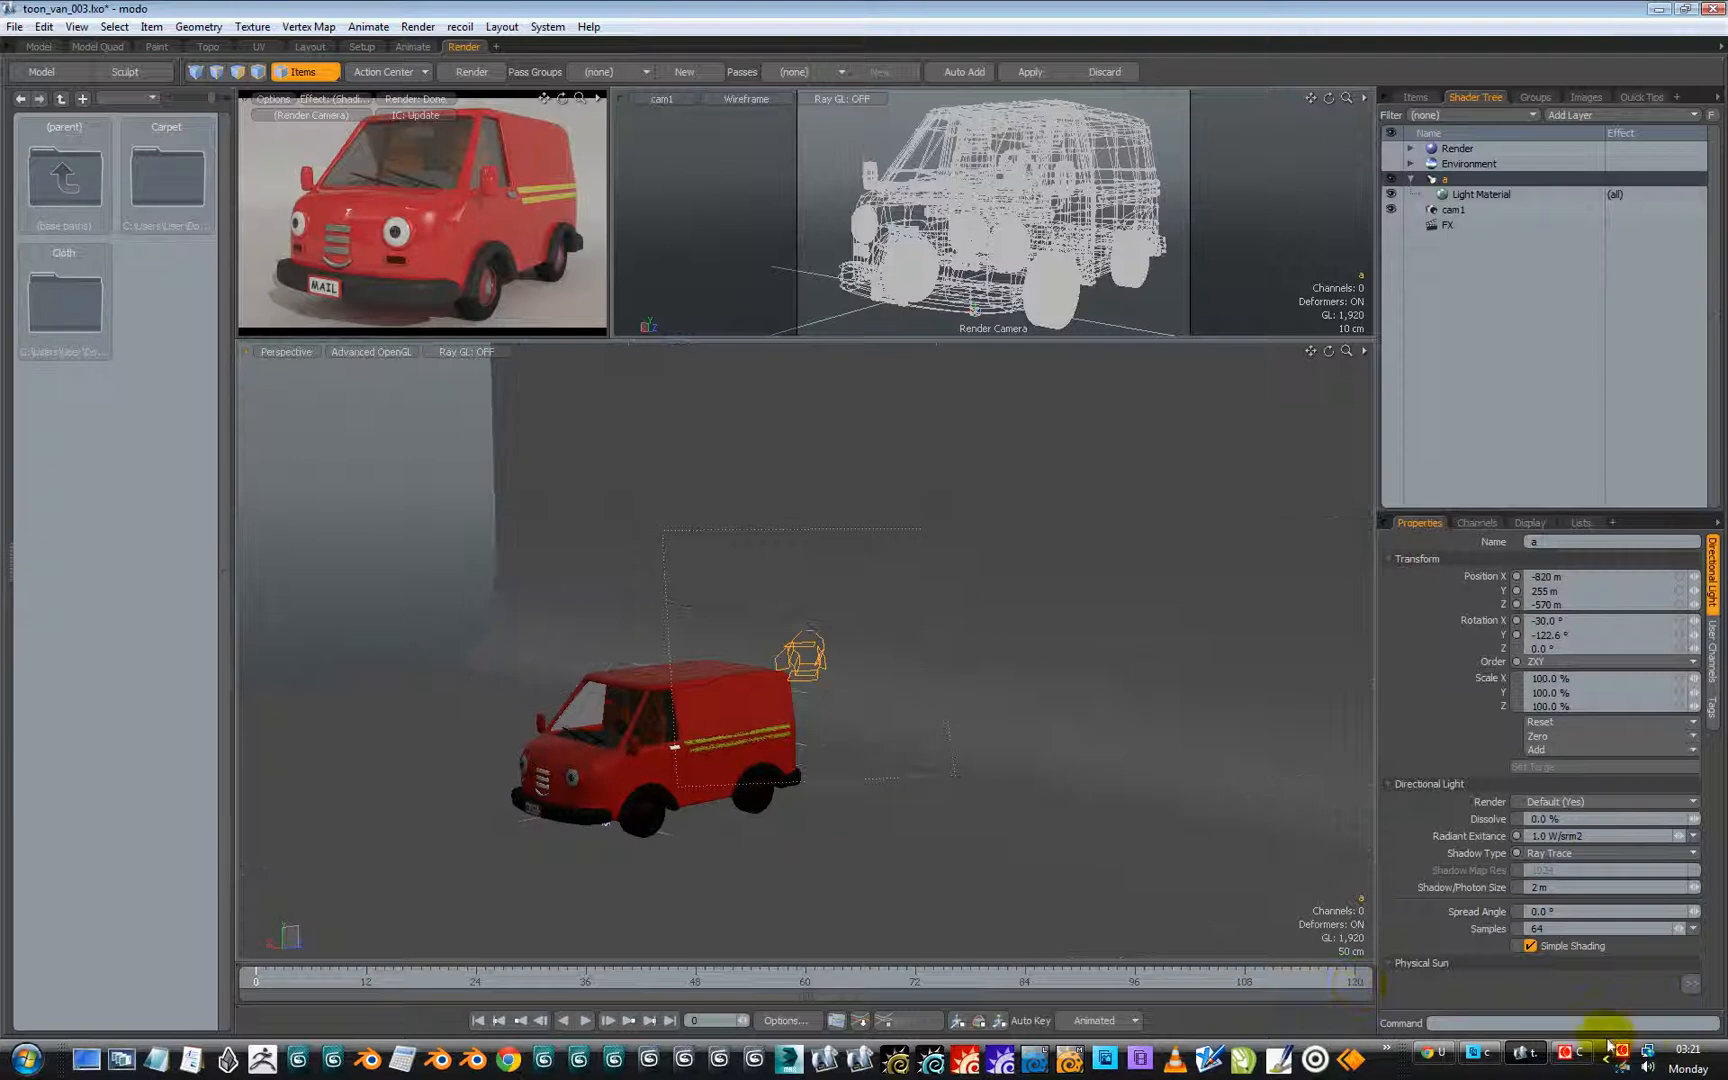
pyautogui.click(1572, 1055)
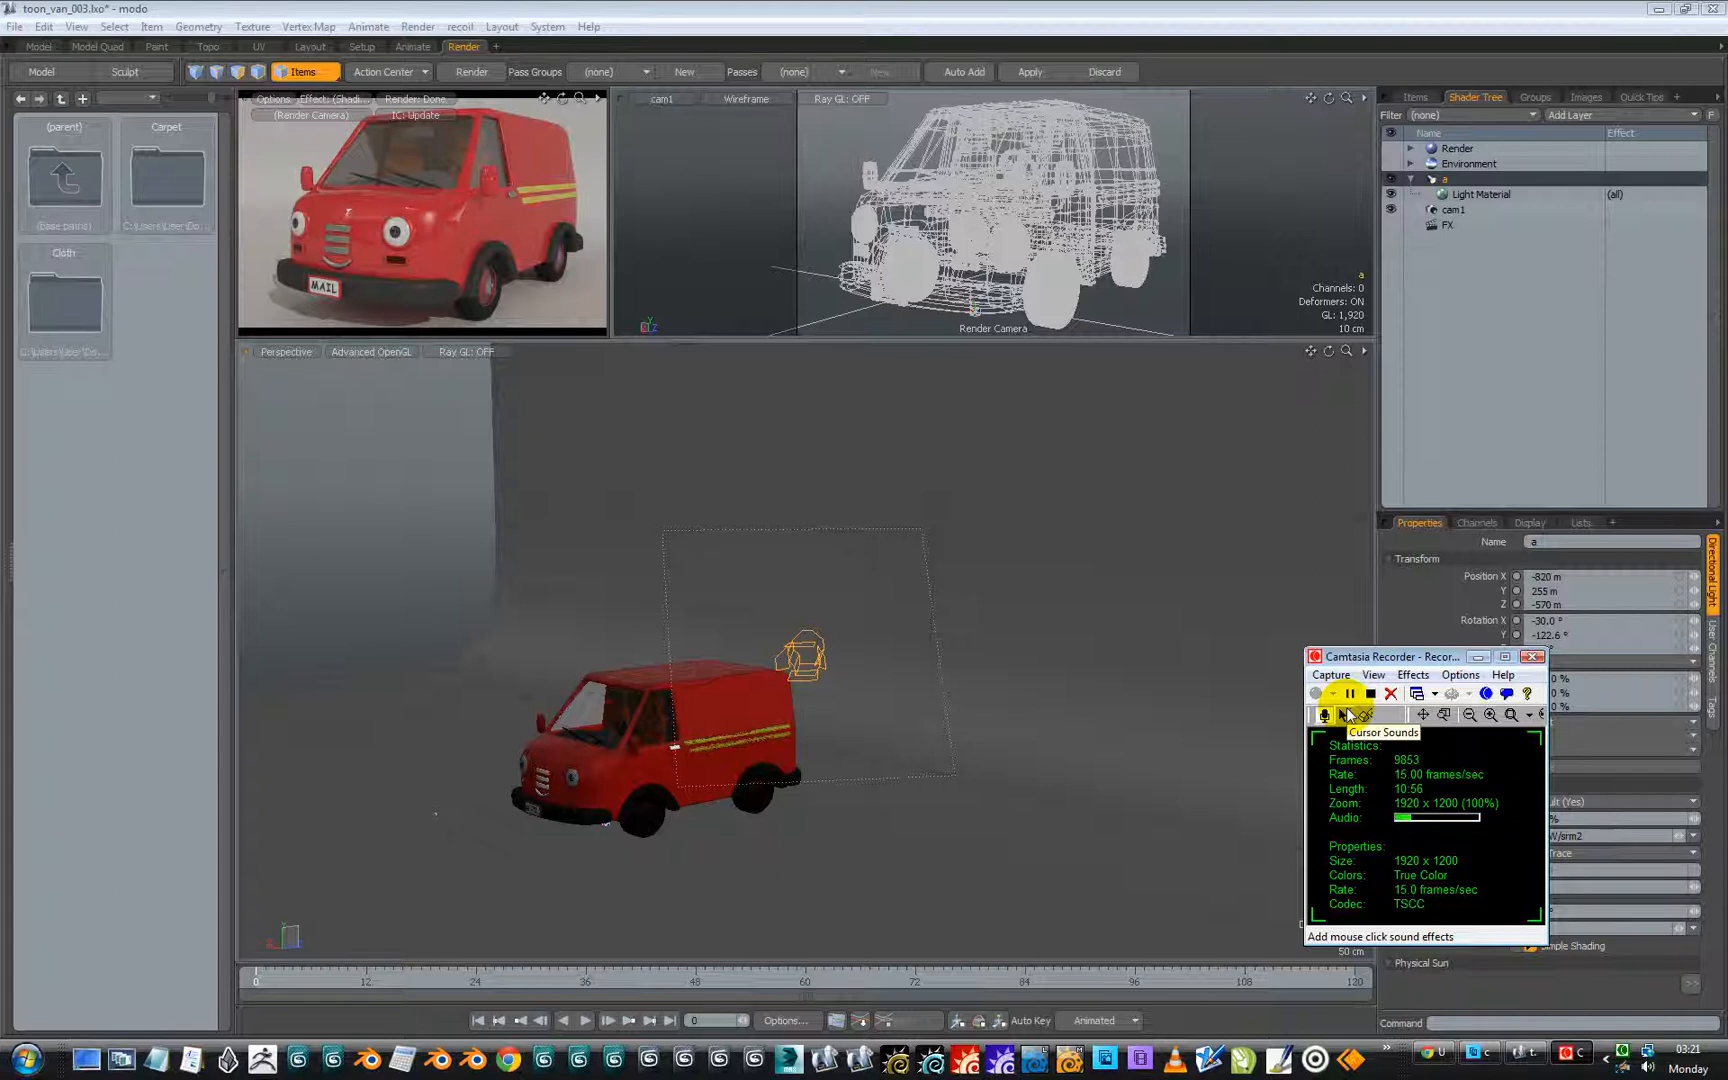
pyautogui.moveTo(1347, 664); pyautogui.dragTo(1132, 609)
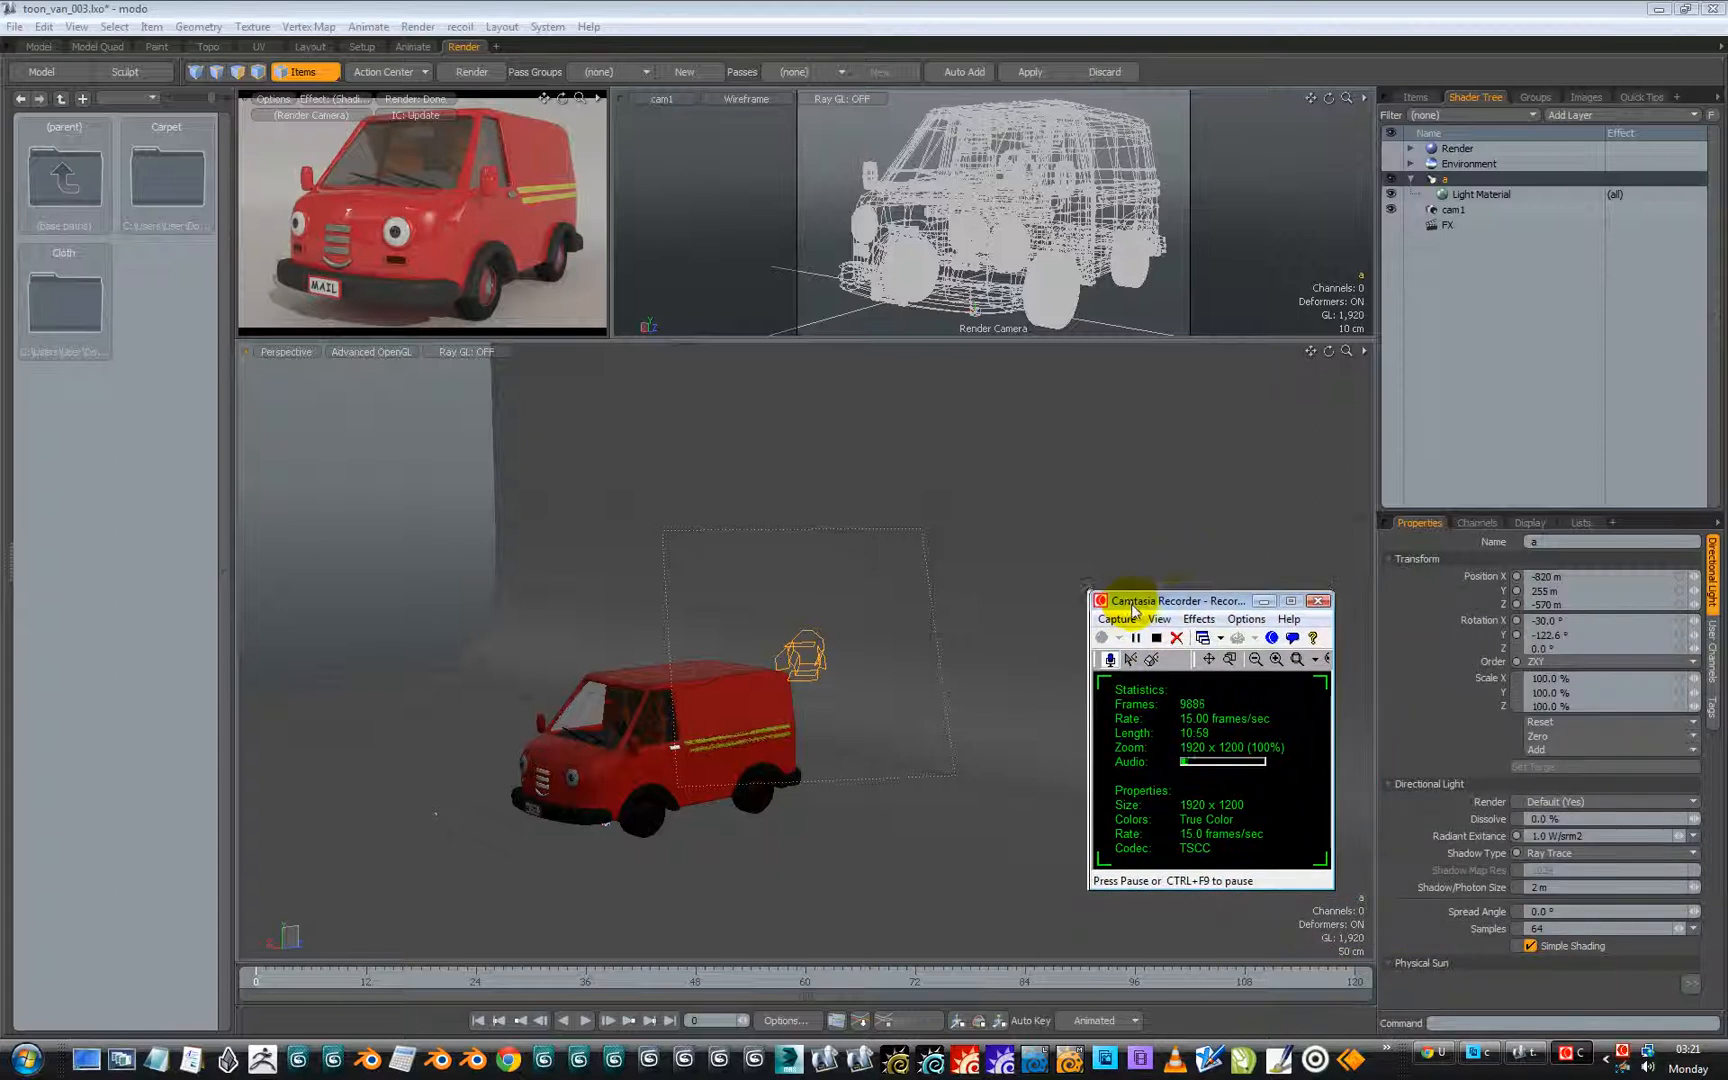
pyautogui.click(418, 27)
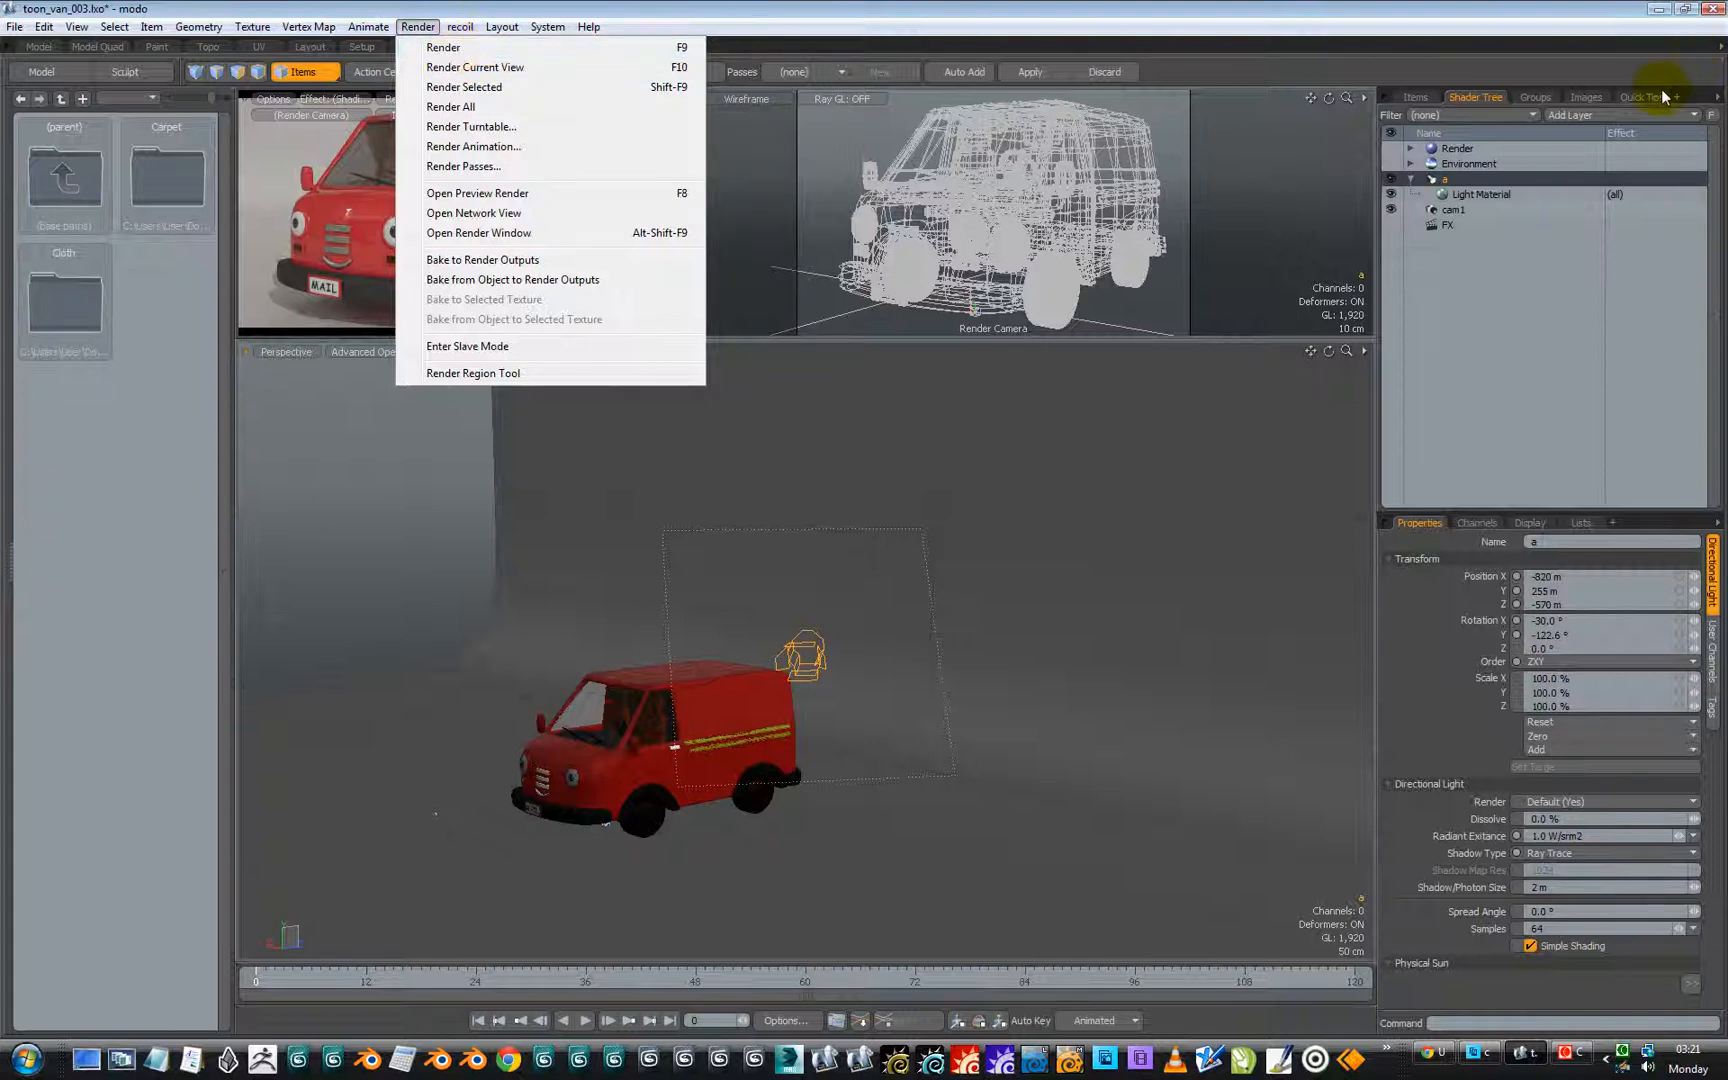
# Step: Set the Render item's frame width to 1280 and height to 800 pixels
pyautogui.click(1455, 149)
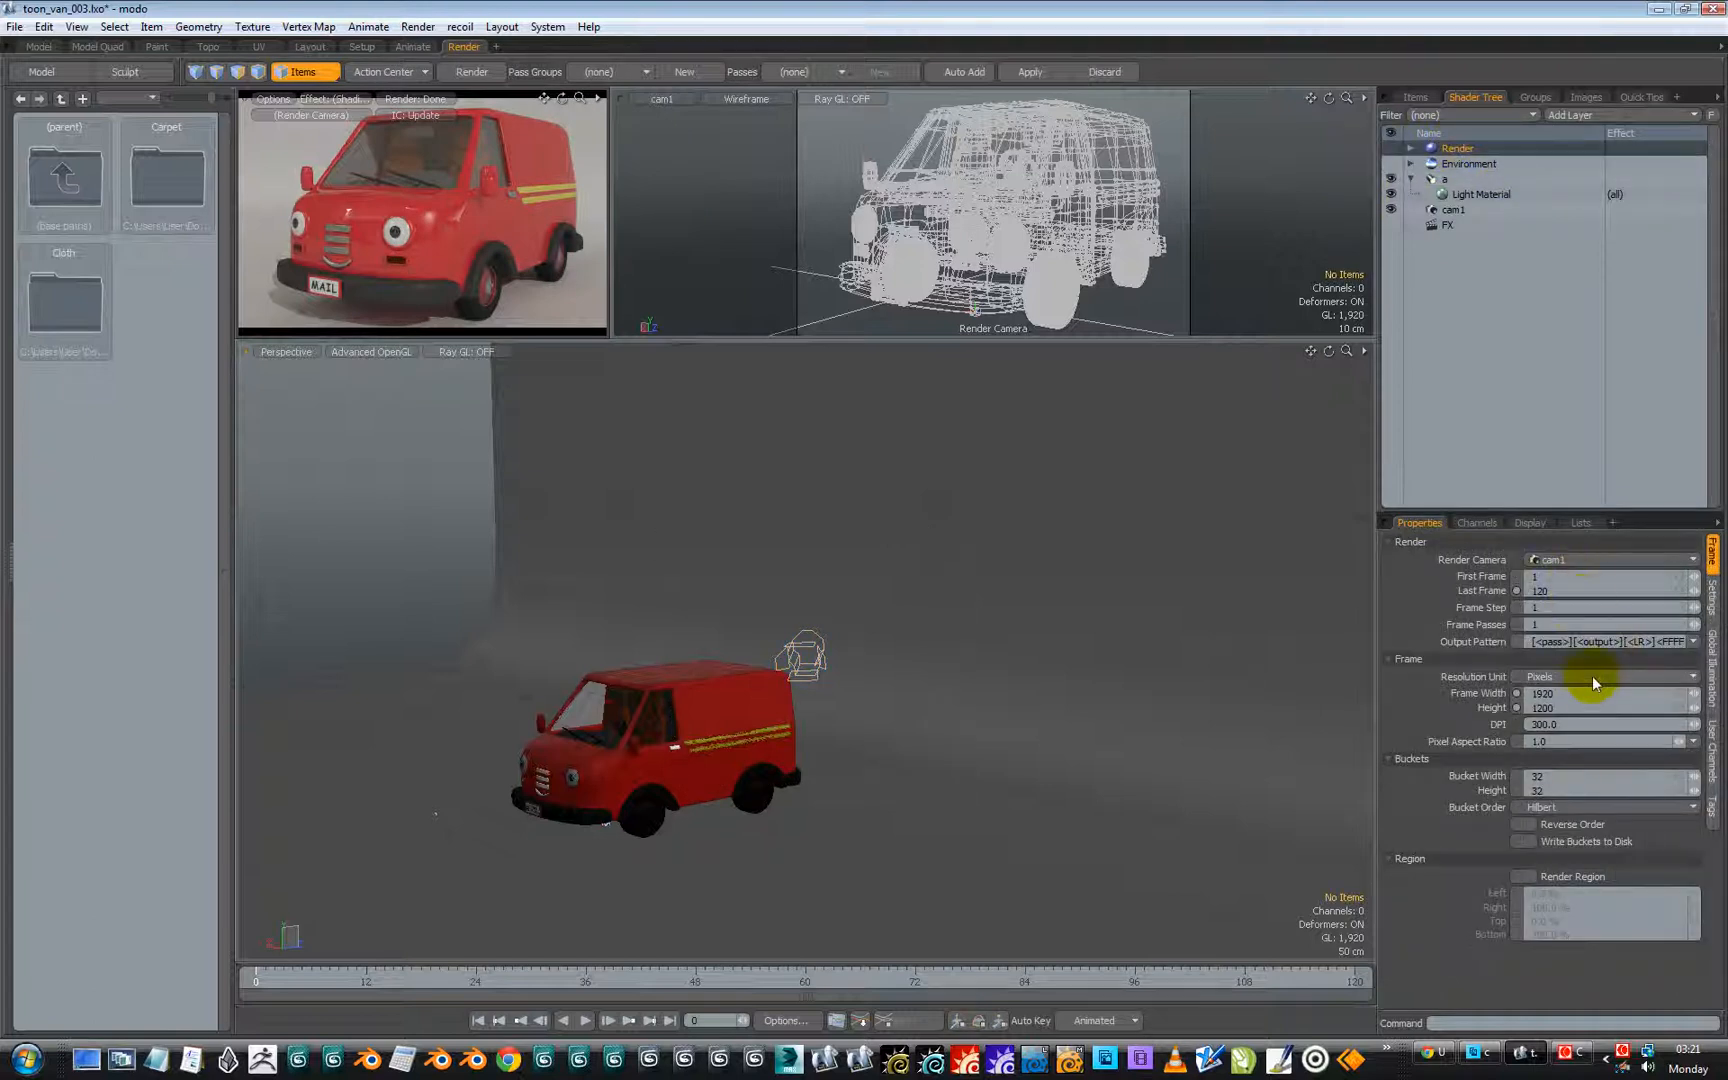
pyautogui.doubleClick(1543, 692)
pyautogui.write('128')
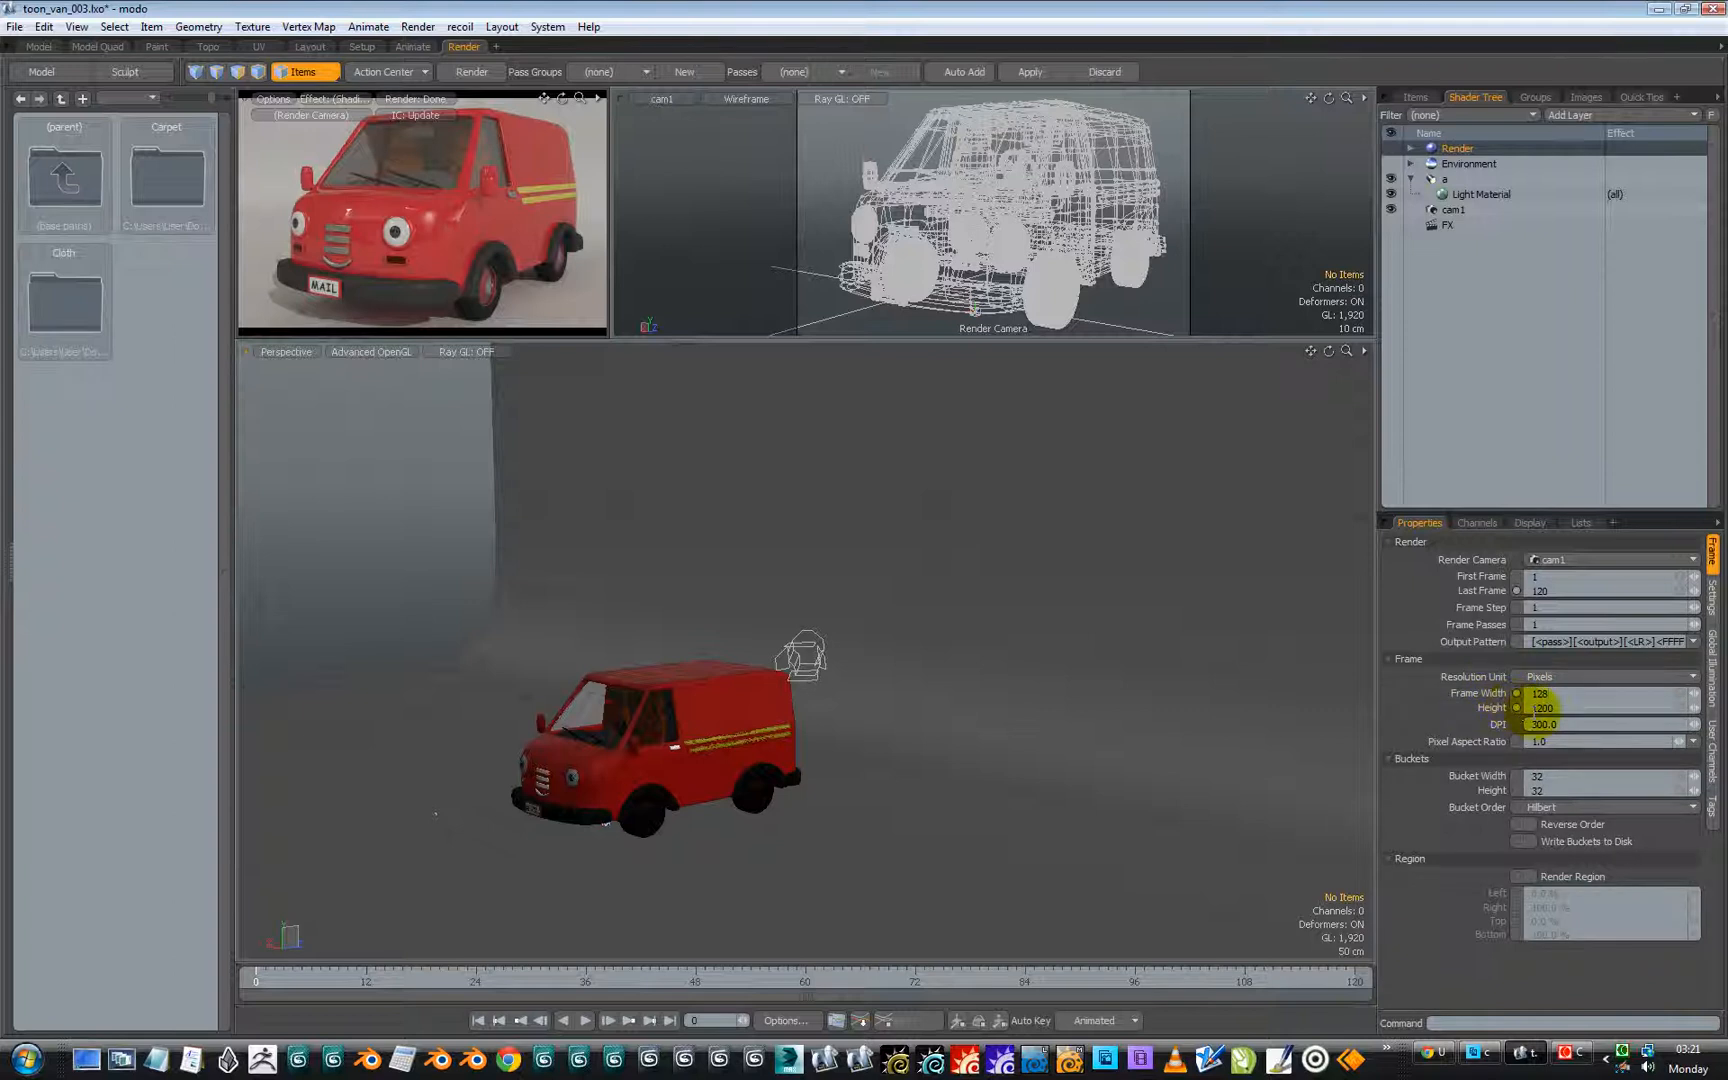
pyautogui.write('0')
pyautogui.click(1558, 708)
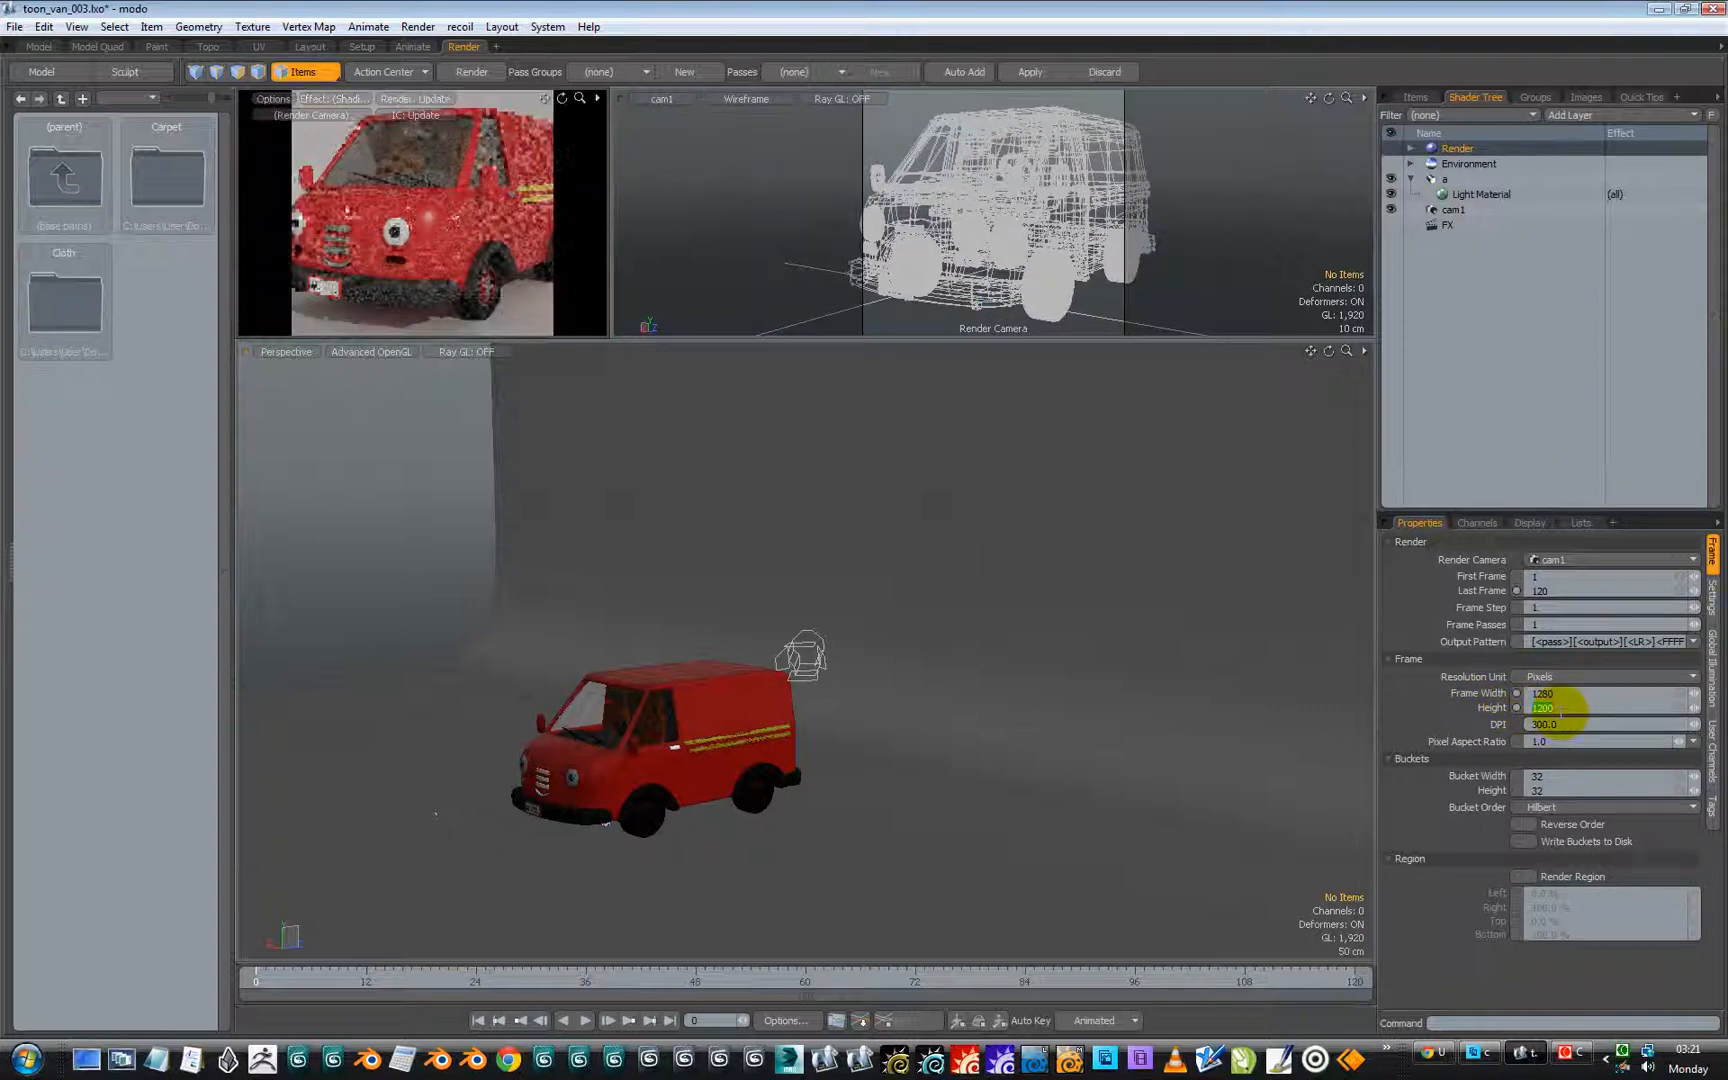
pyautogui.write('800')
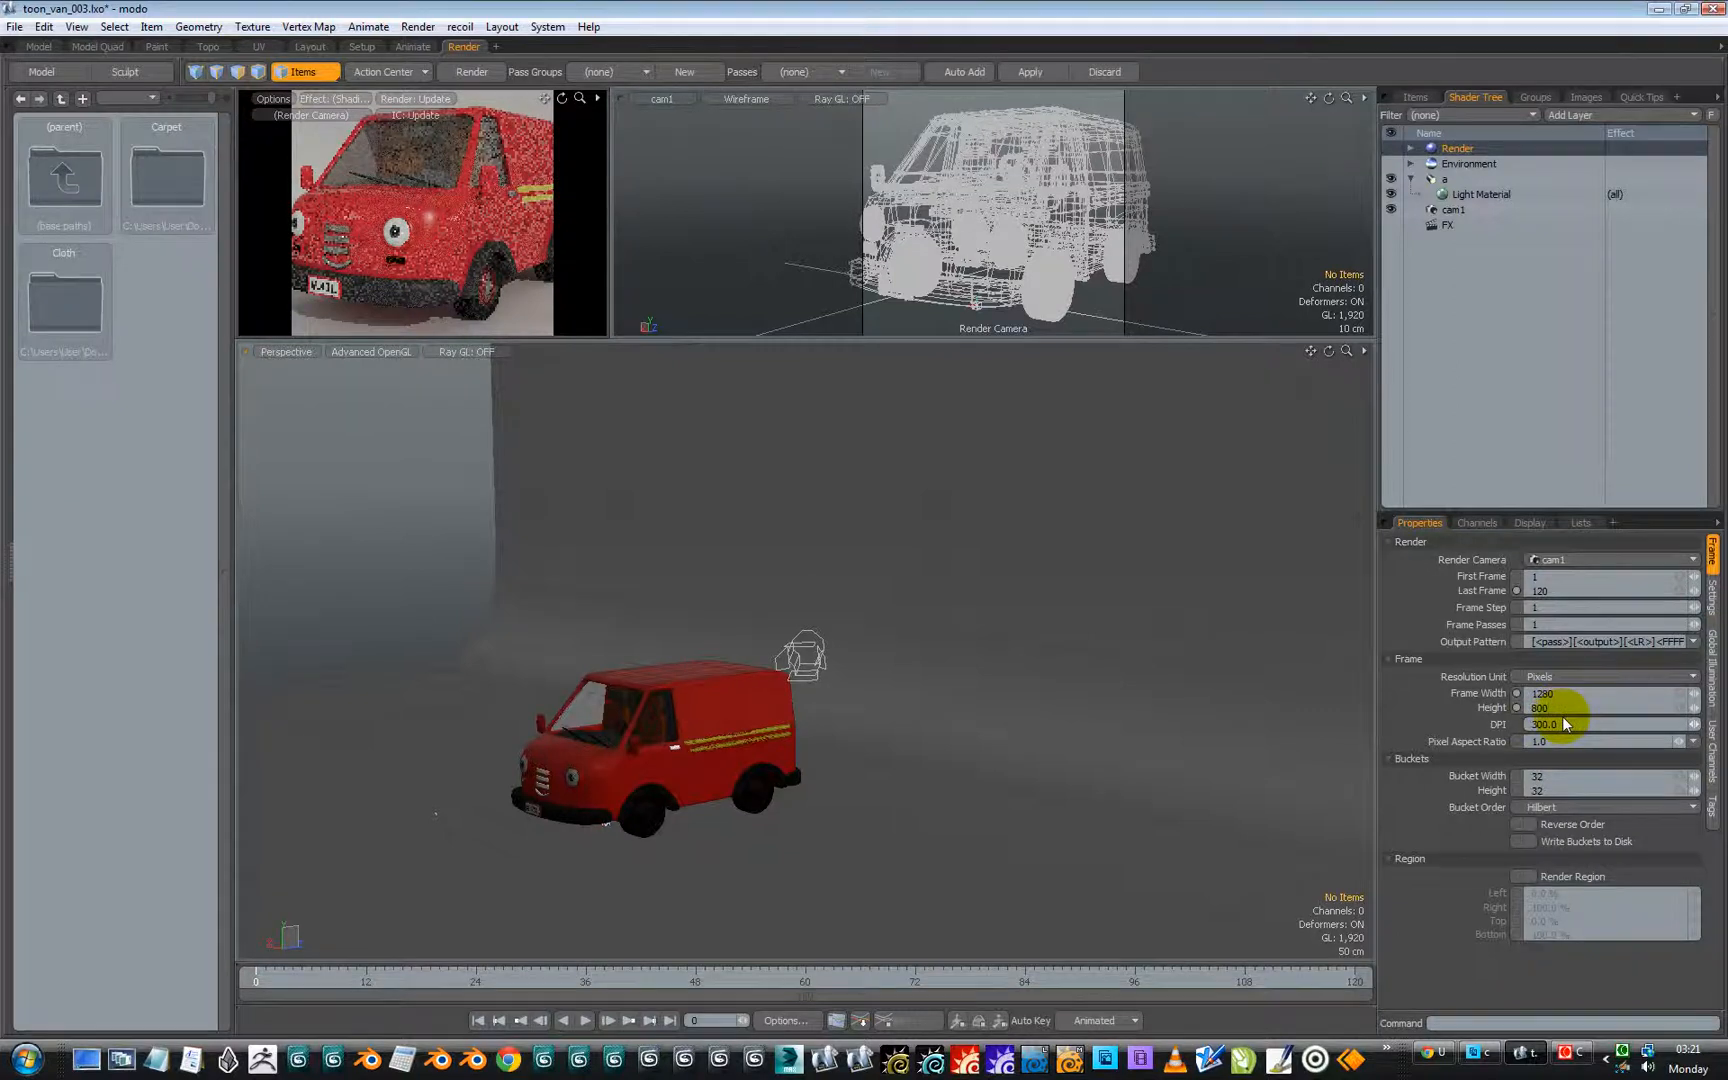
pyautogui.press('Tab')
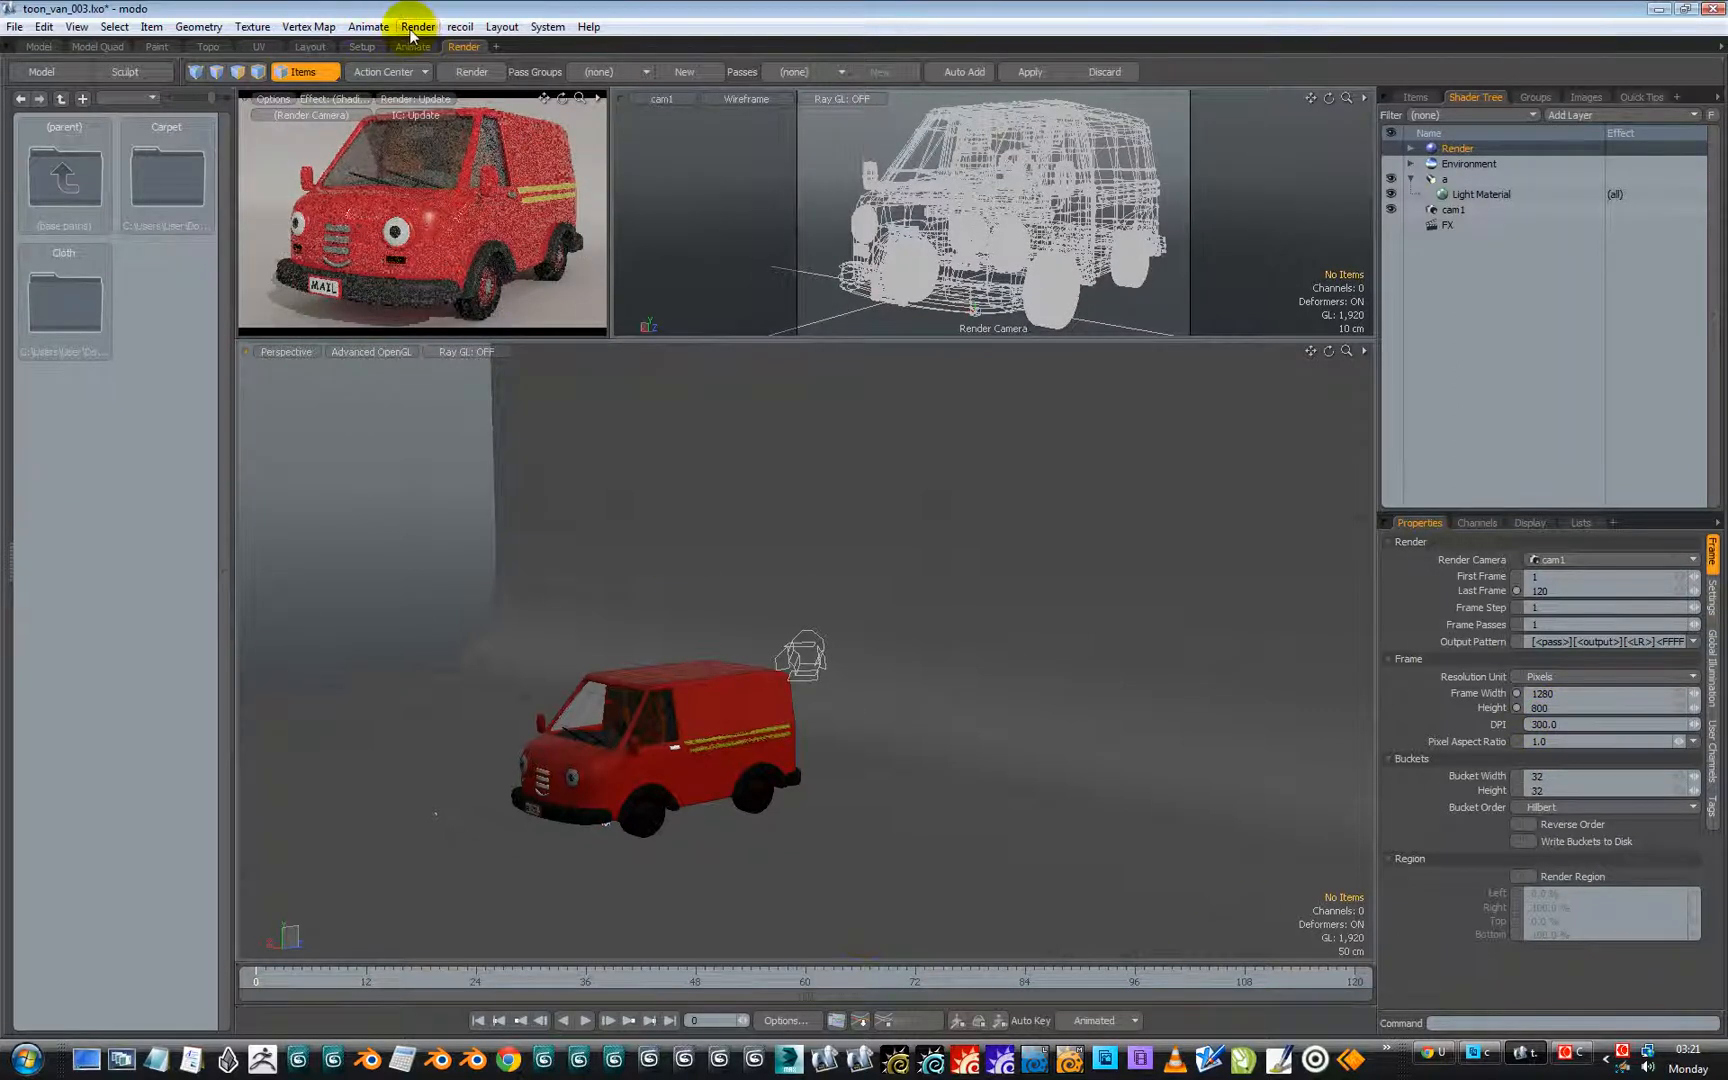
# Step: Render the van scene's current frame to completion in the render window
pyautogui.click(418, 27)
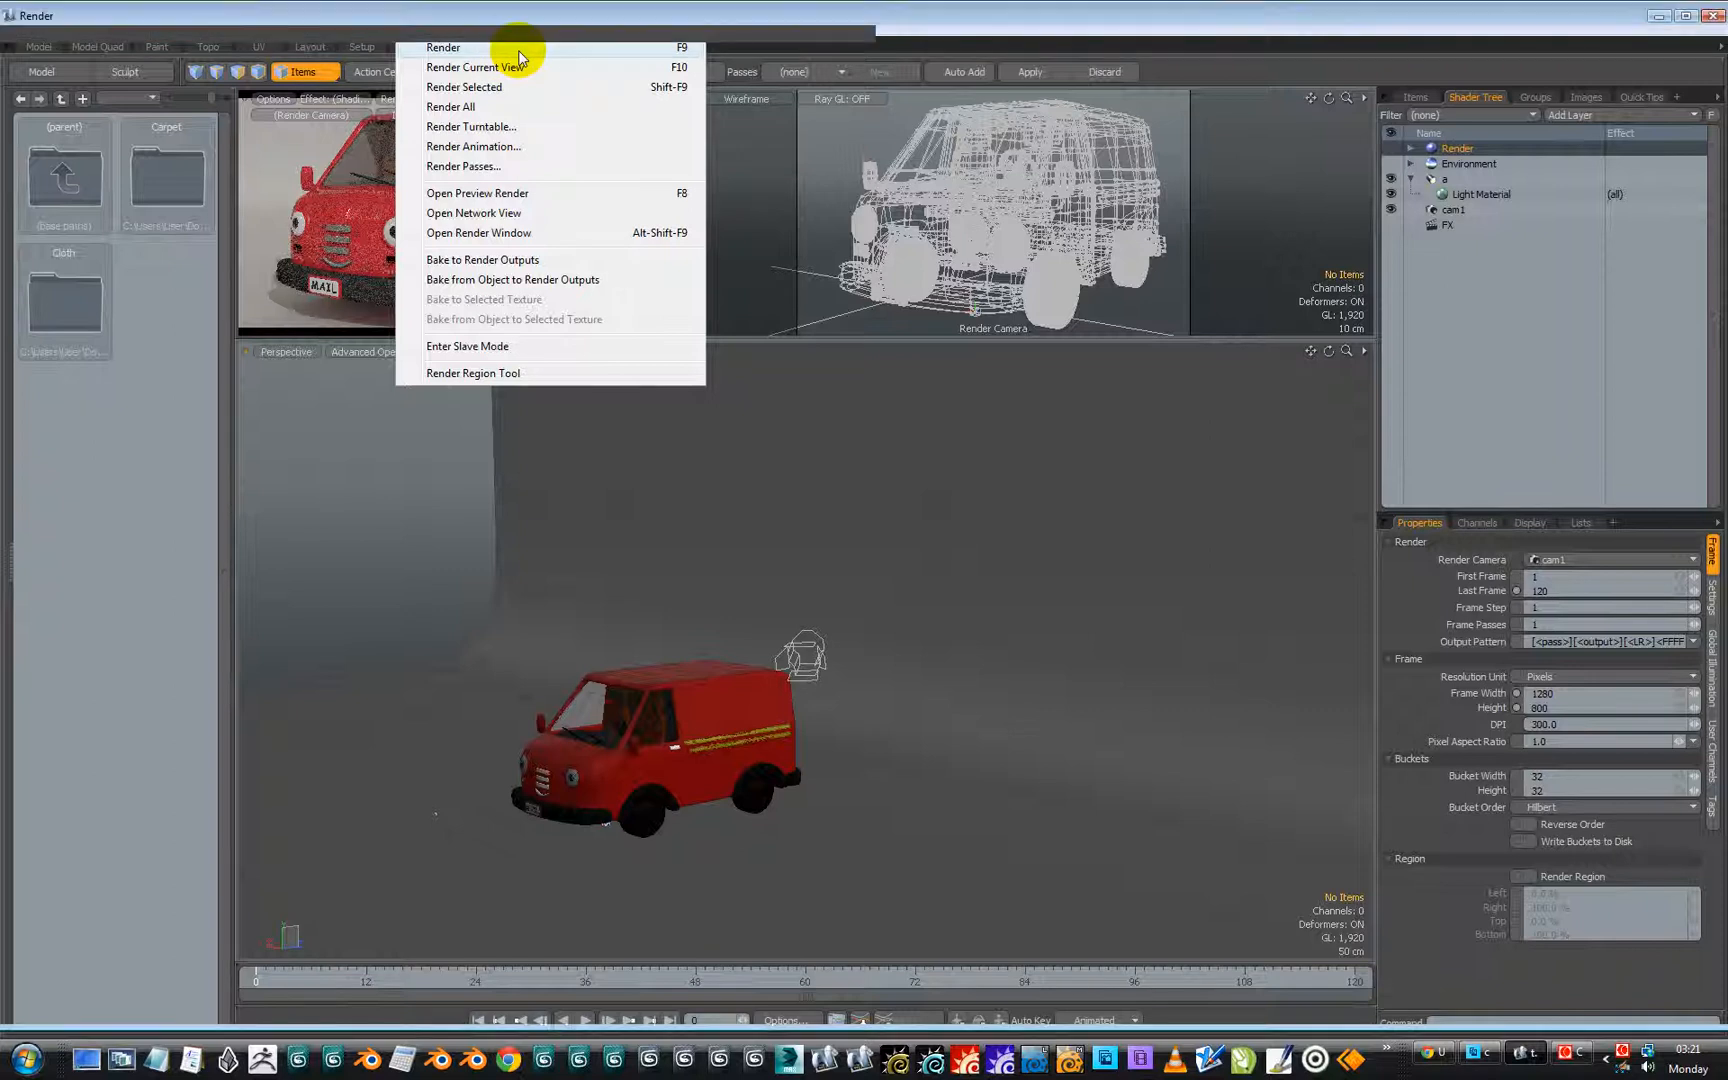
pyautogui.click(513, 47)
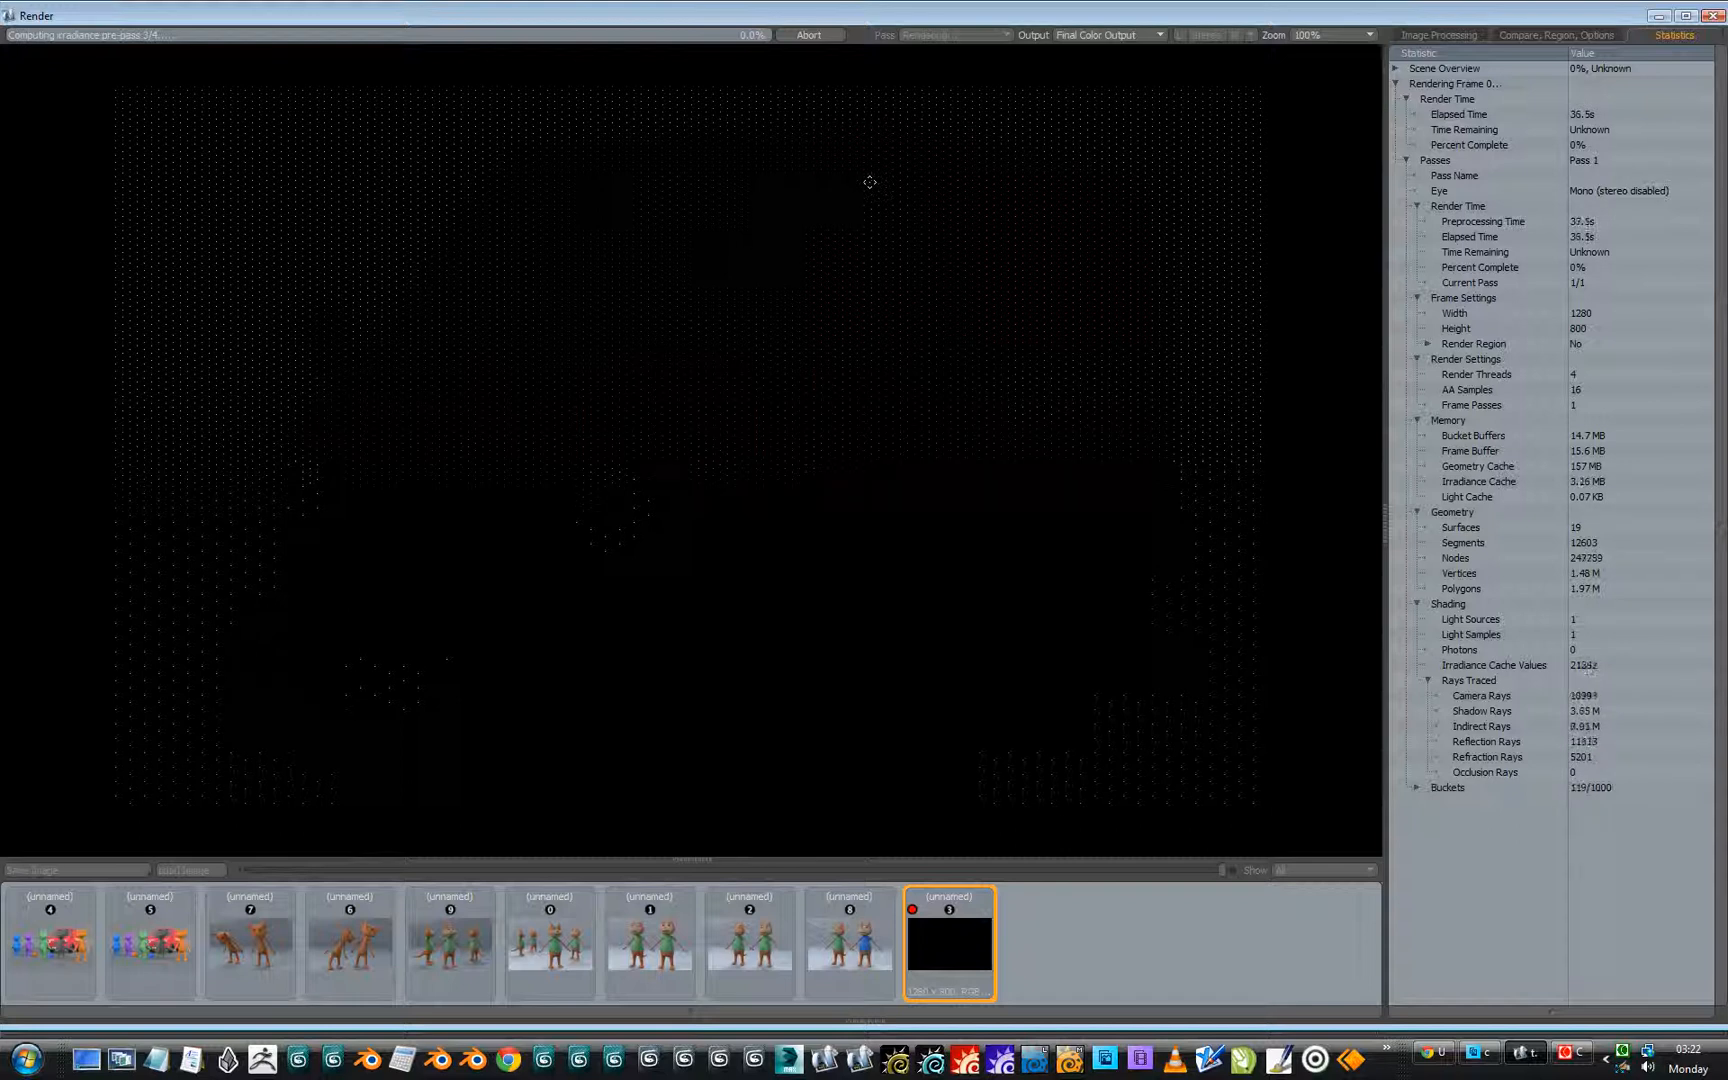
pyautogui.click(835, 969)
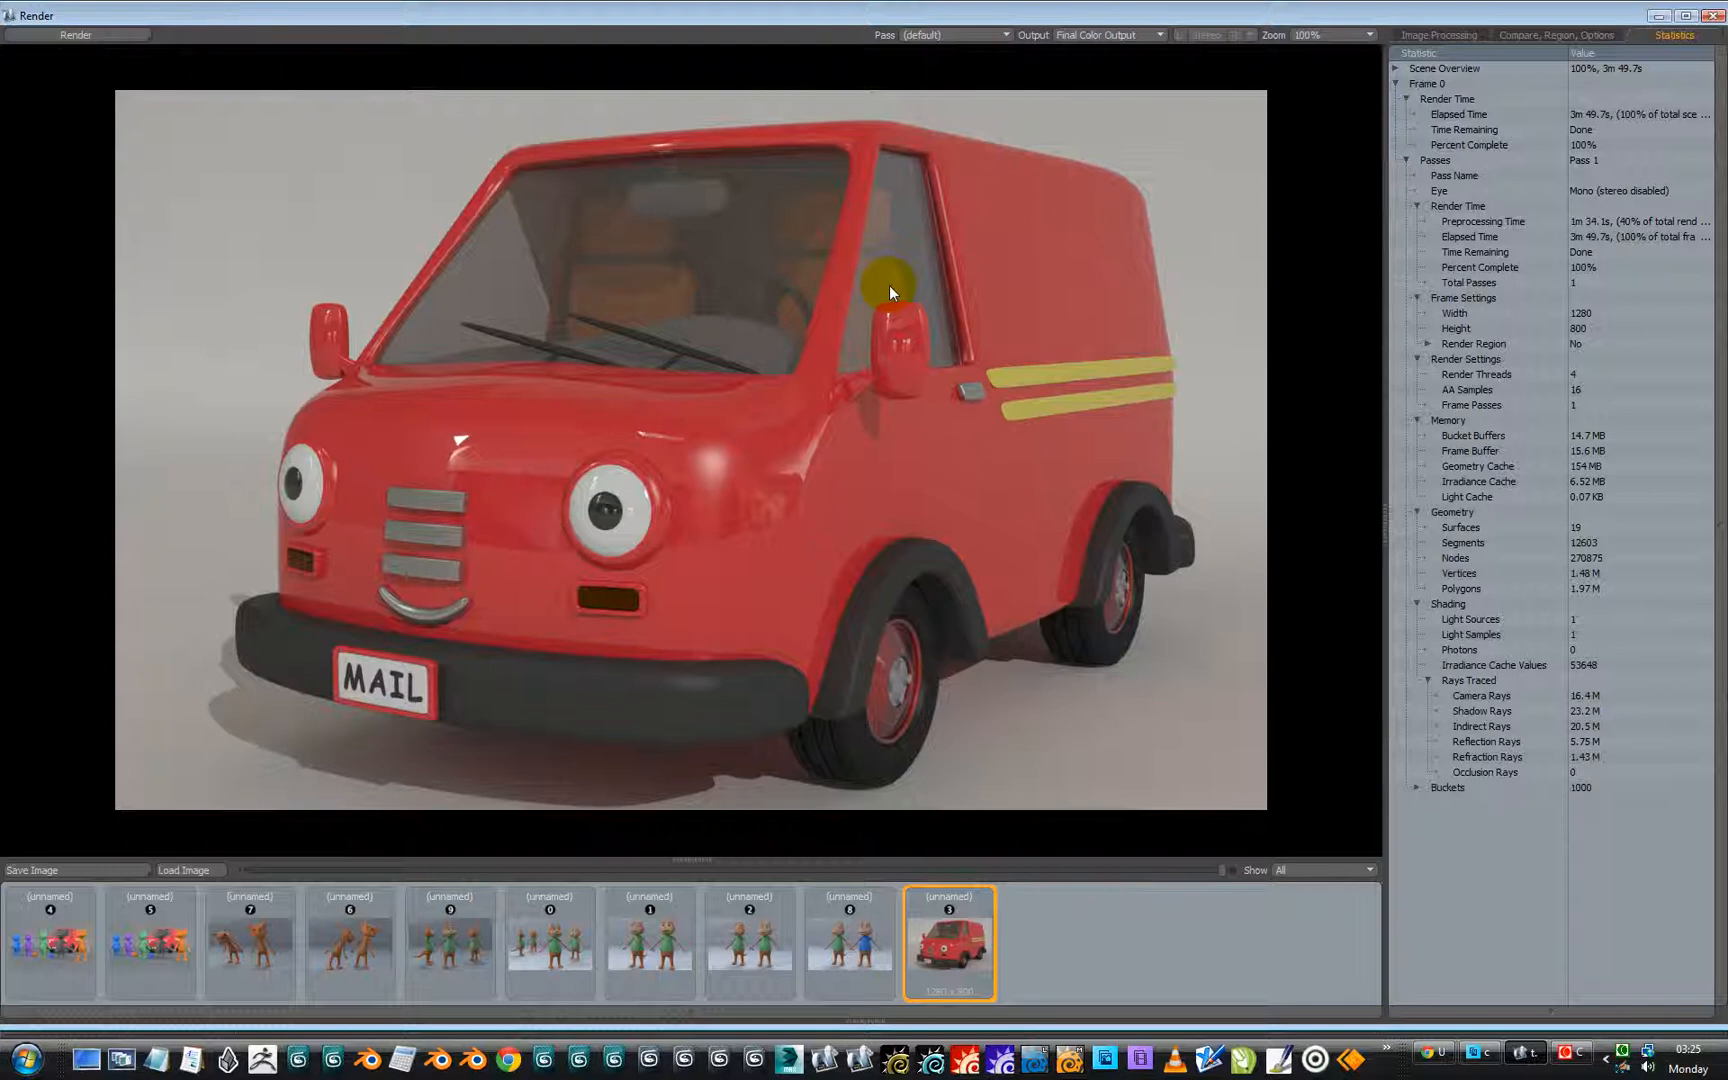
pyautogui.click(1566, 1058)
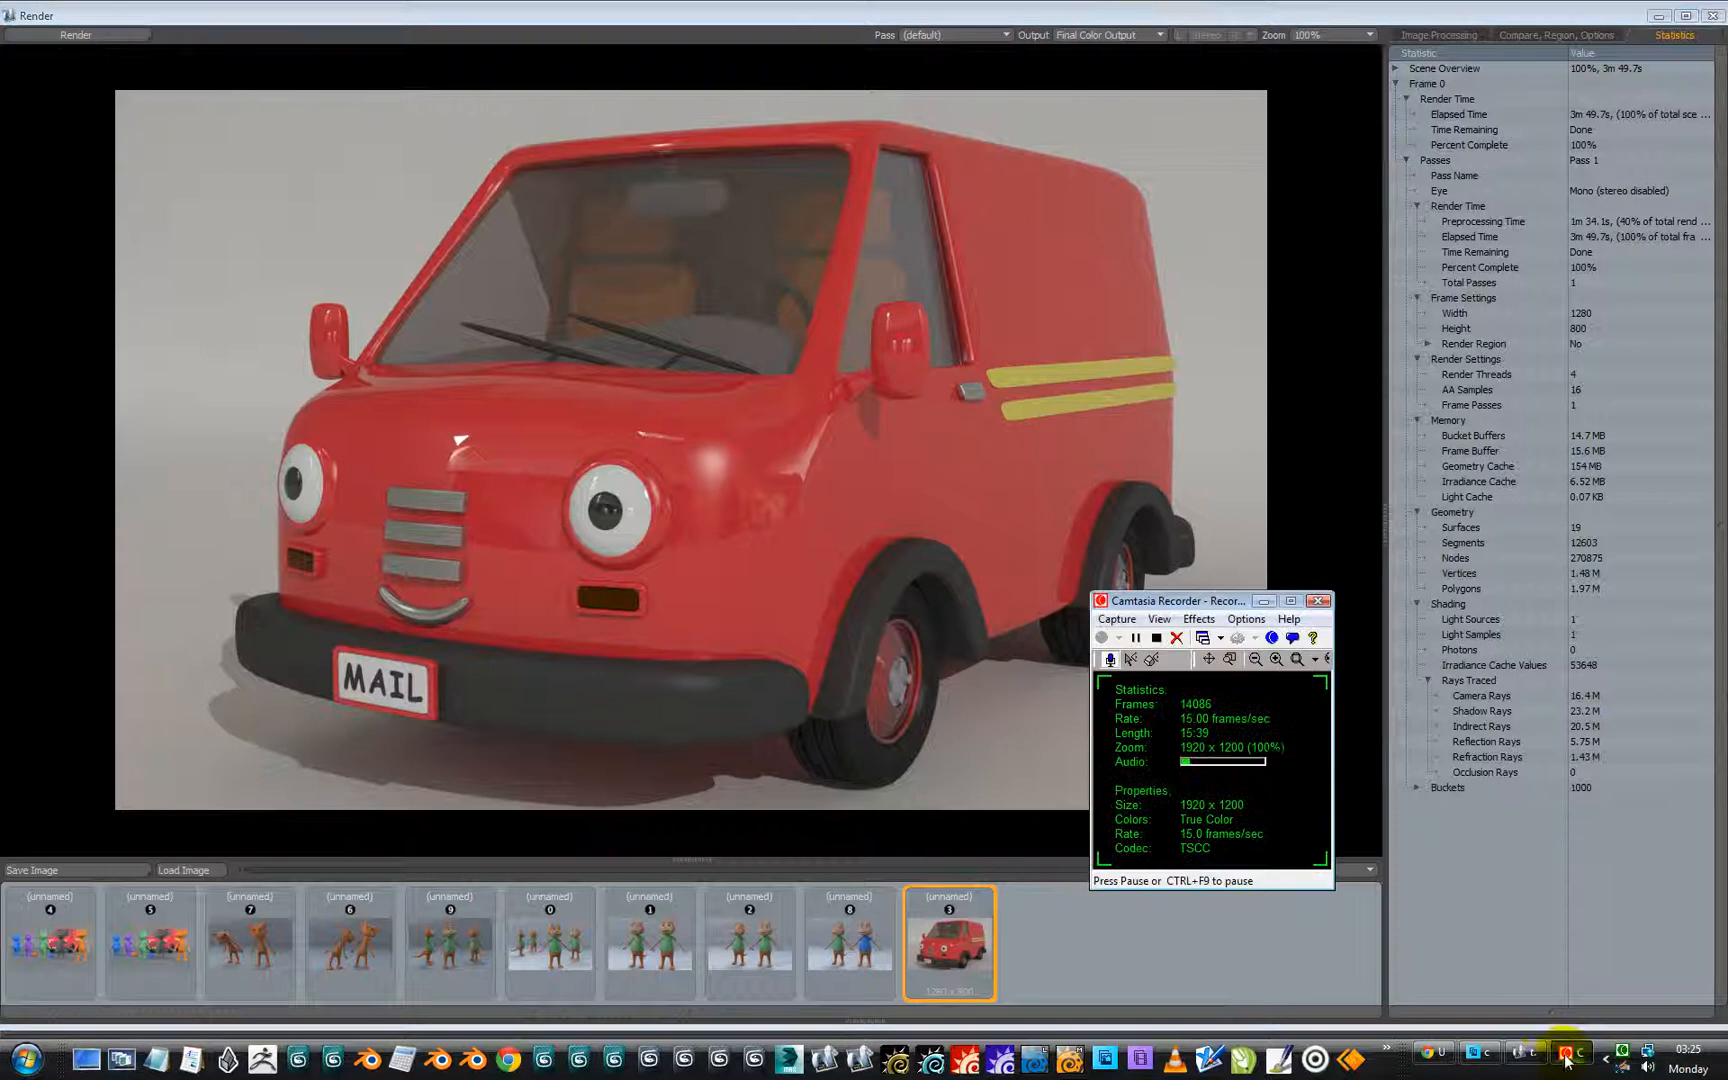